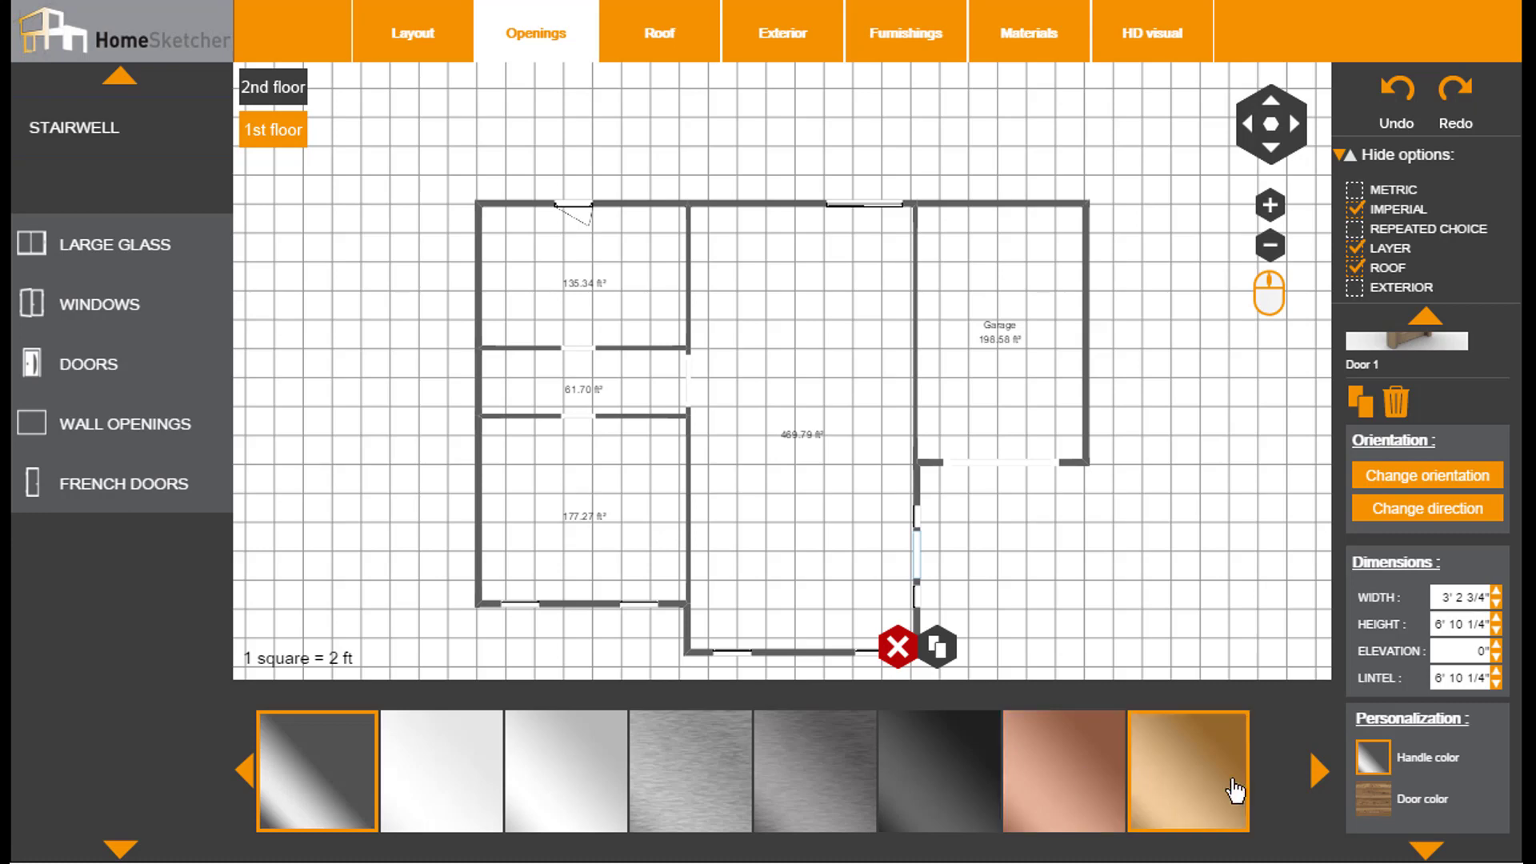
# Leave the door selection, switch to the Materials stage and browse the natural wood siding samples.
pyautogui.click(987, 589)
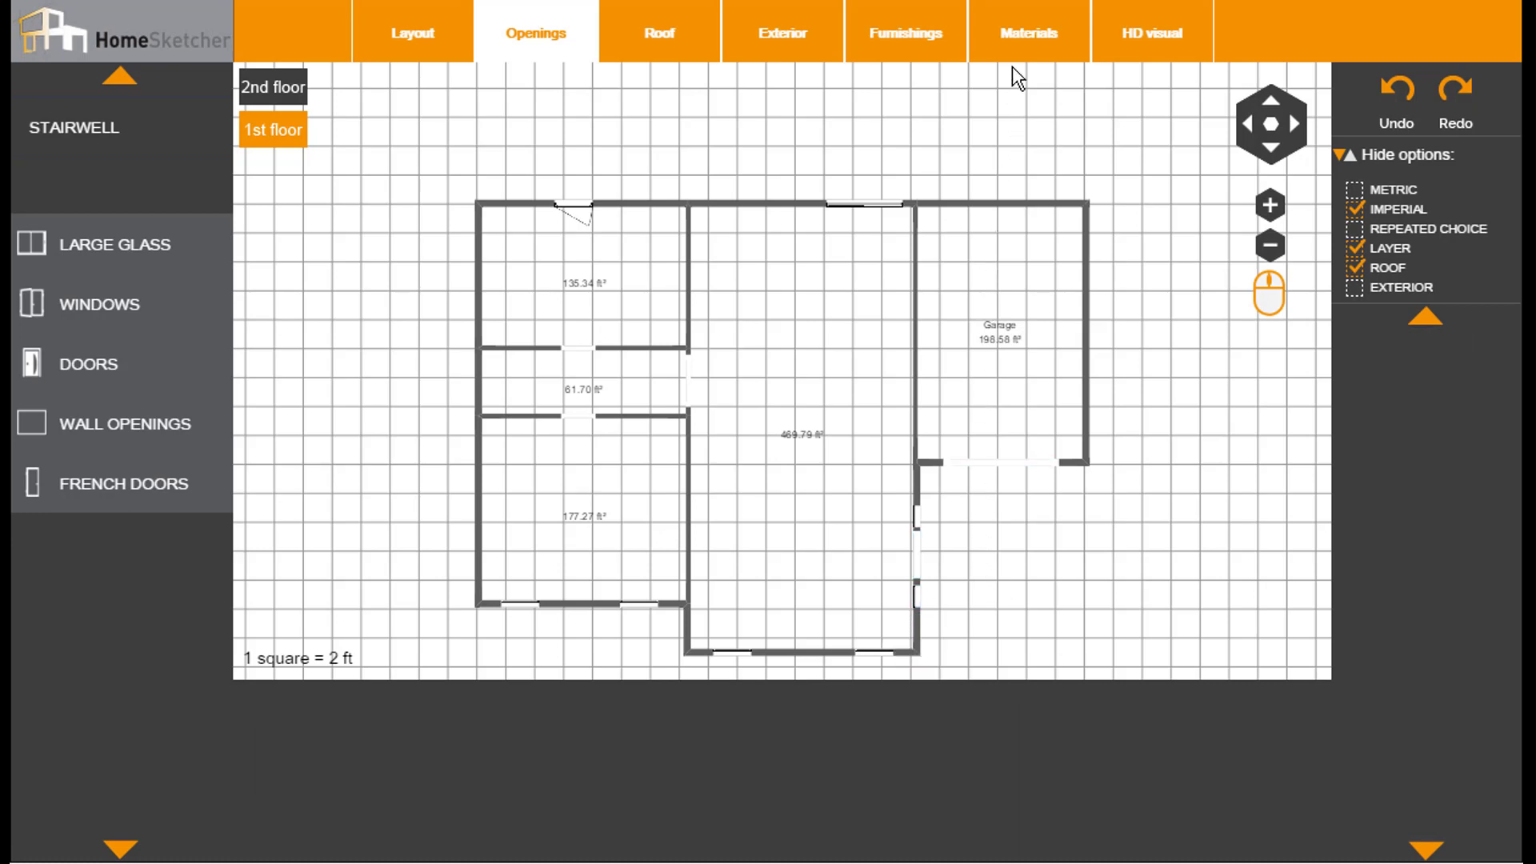
pyautogui.click(1027, 38)
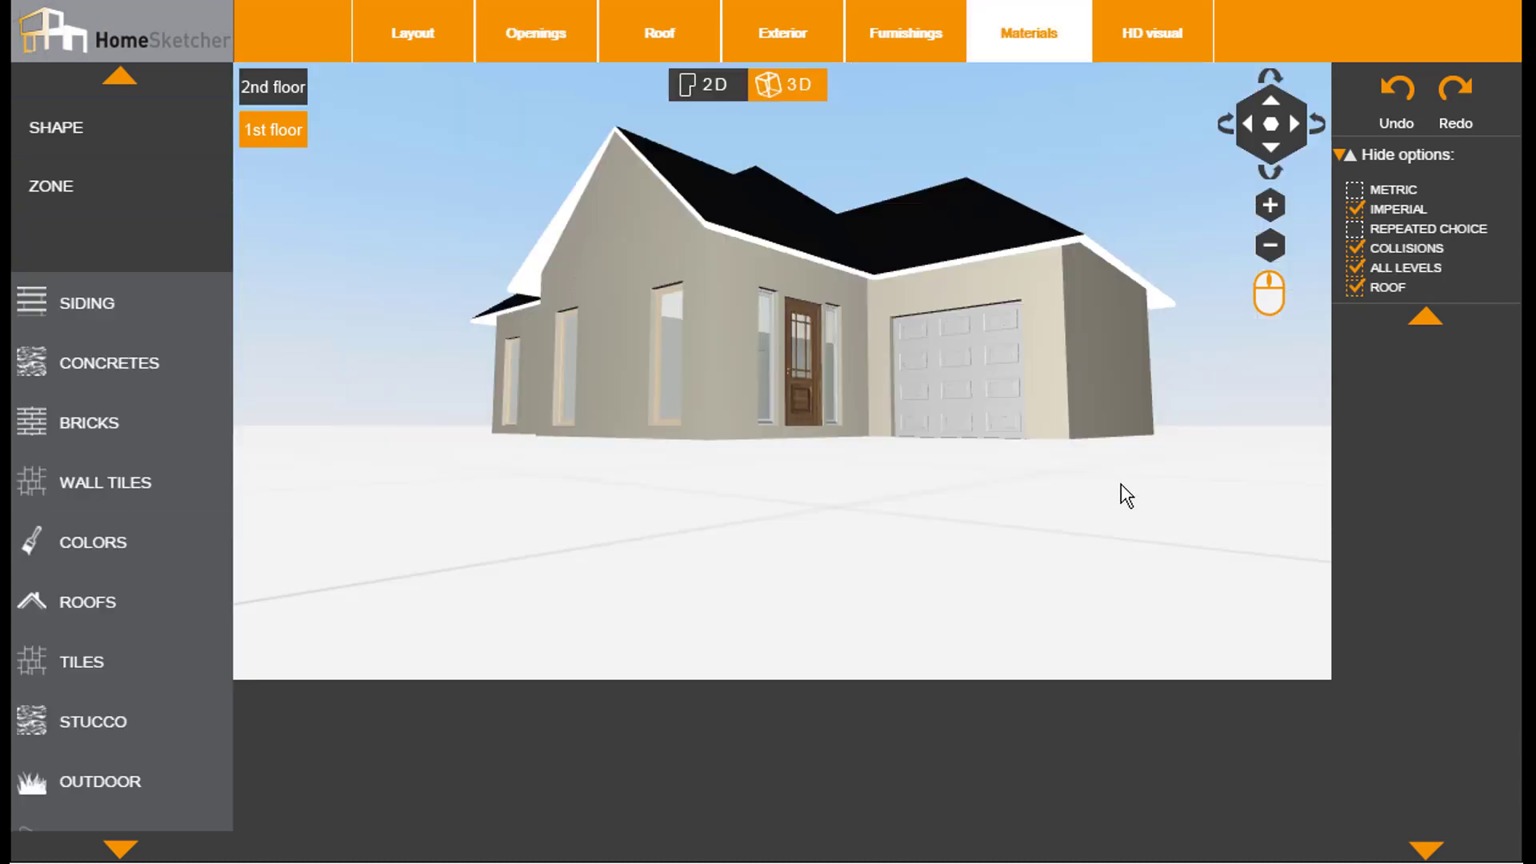
pyautogui.moveTo(992, 487); pyautogui.dragTo(942, 526)
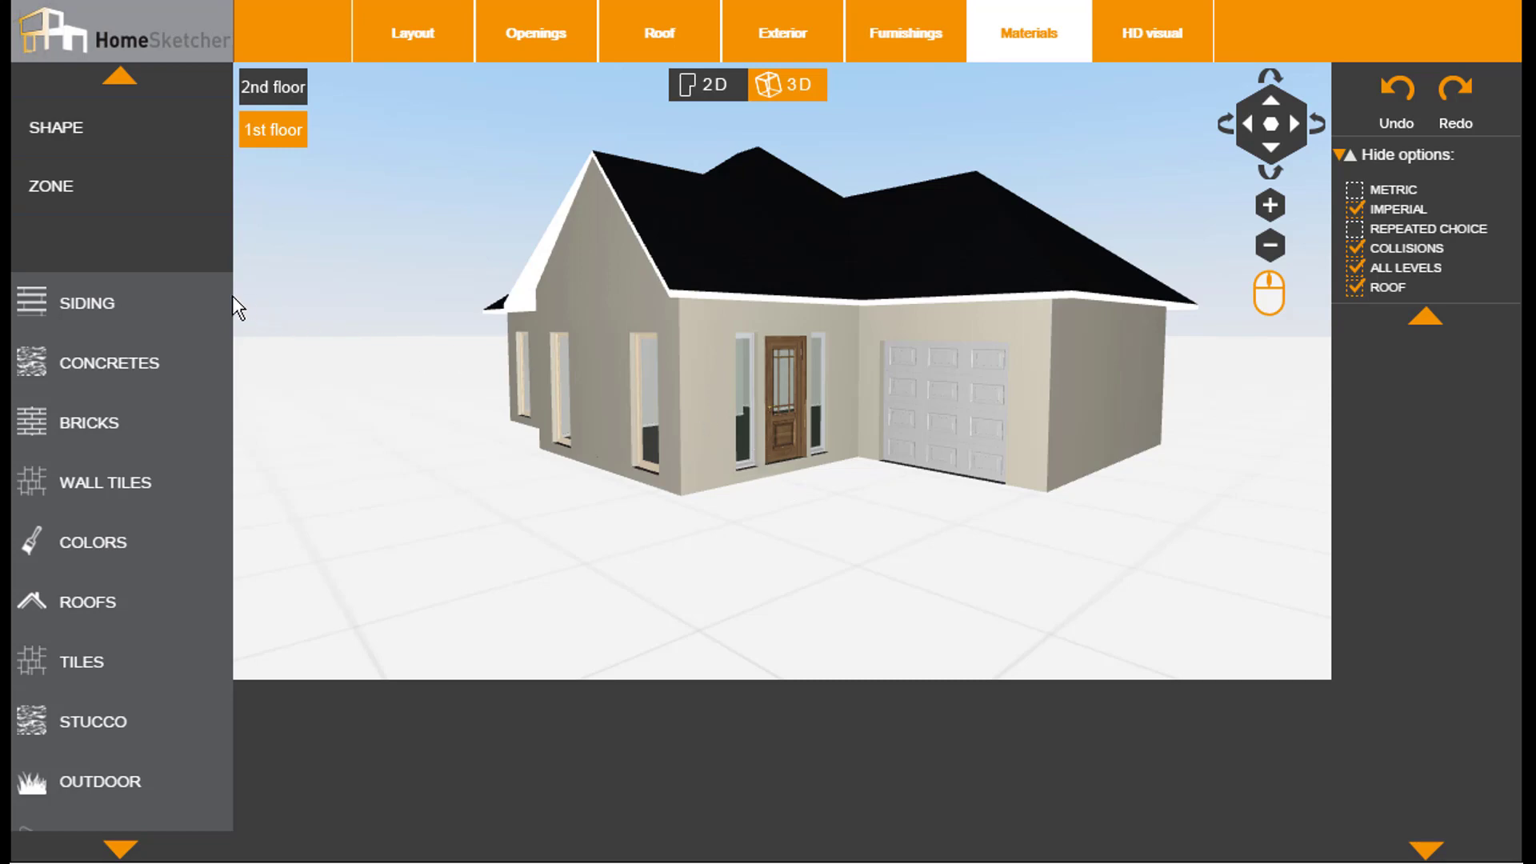
pyautogui.click(49, 301)
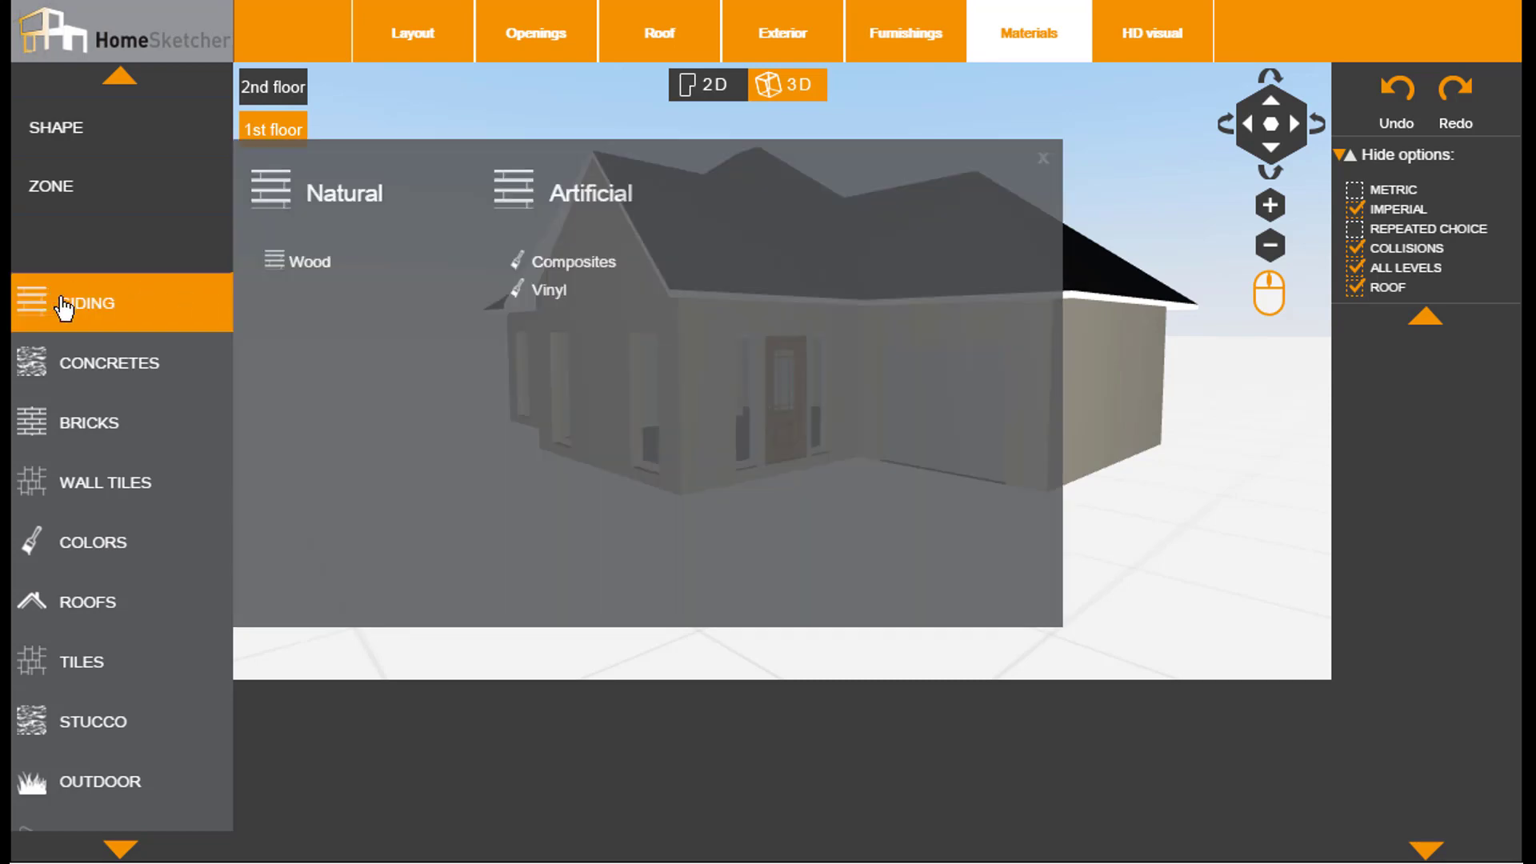
pyautogui.click(310, 264)
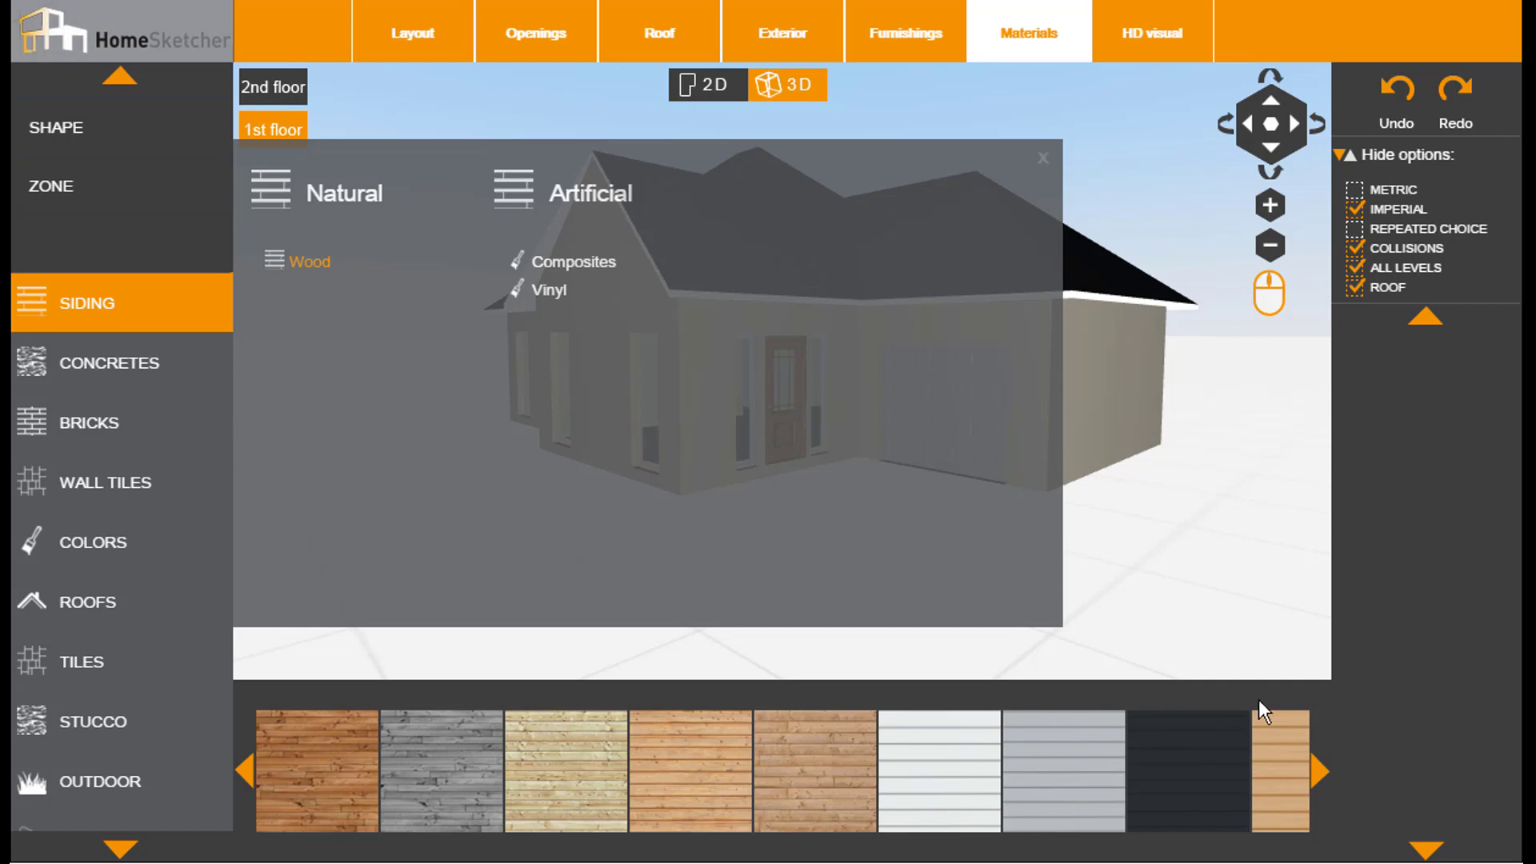
pyautogui.click(1321, 780)
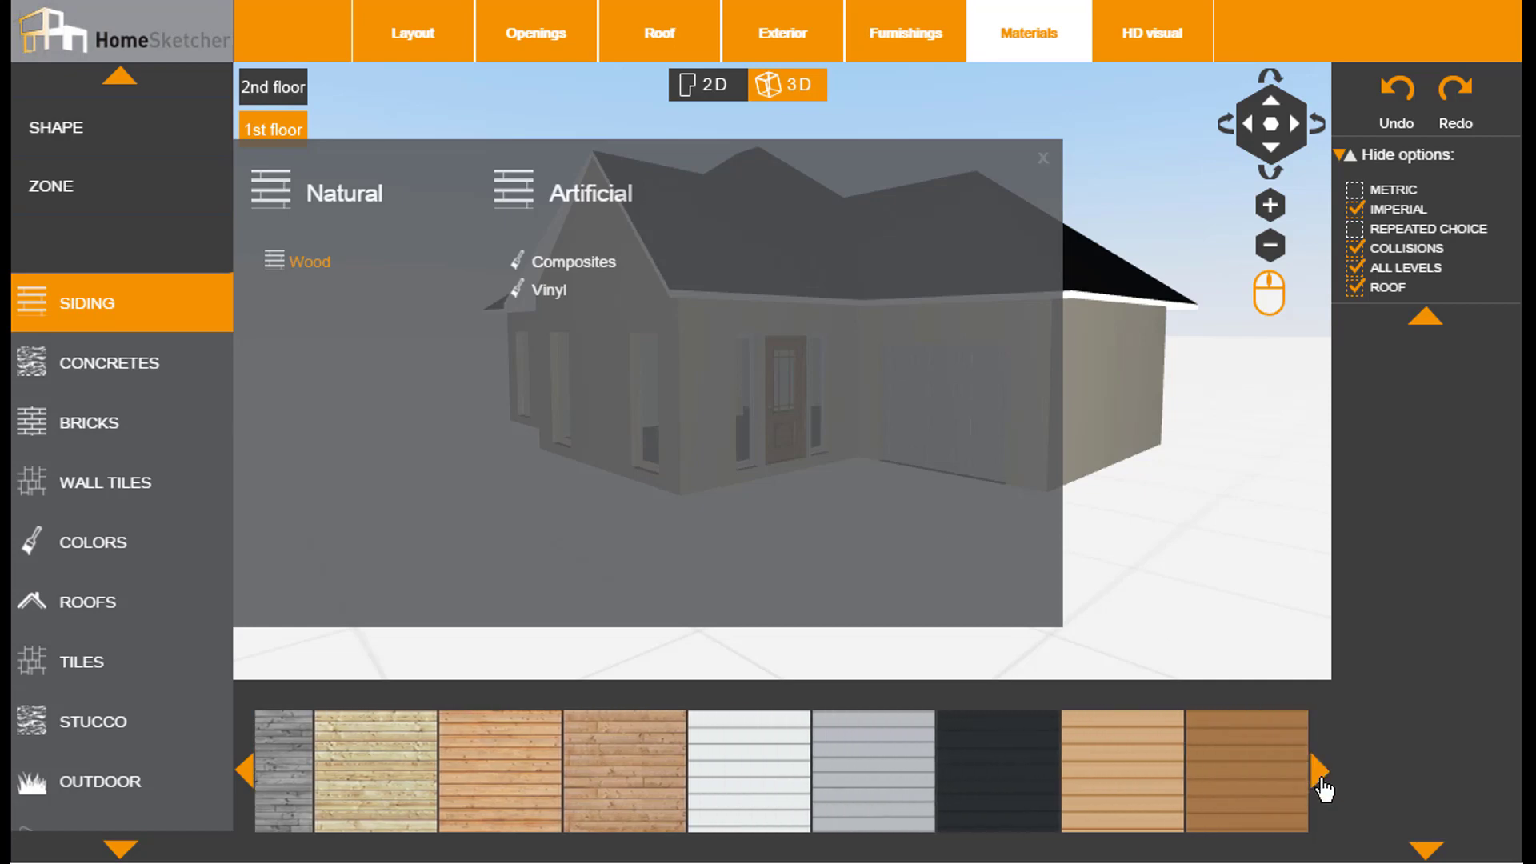
# Apply the Sahara beige composite siding to the exterior wall around the front door.
pyautogui.click(576, 279)
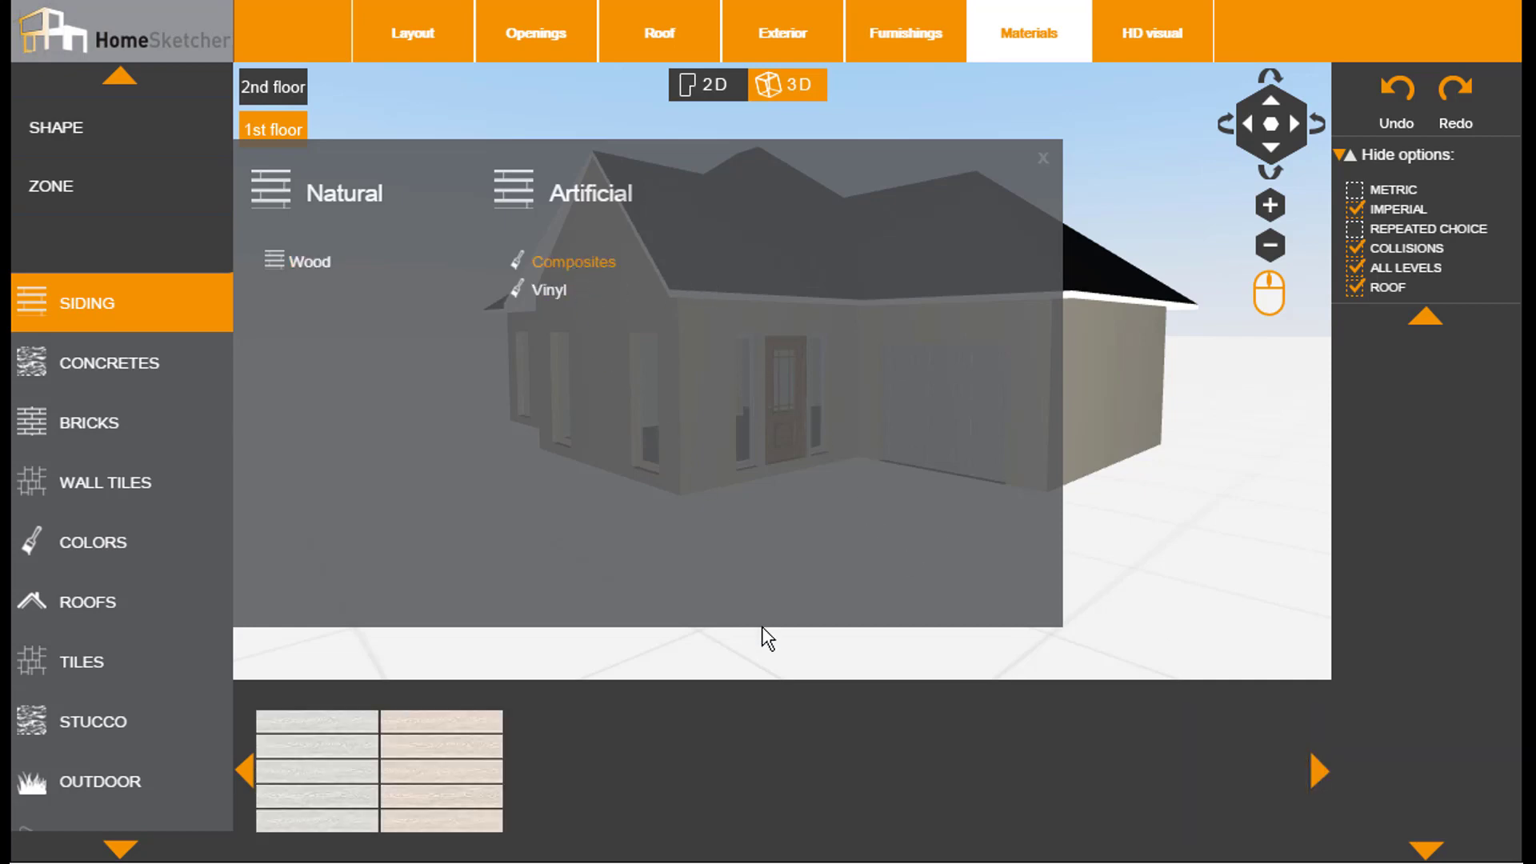
pyautogui.click(824, 807)
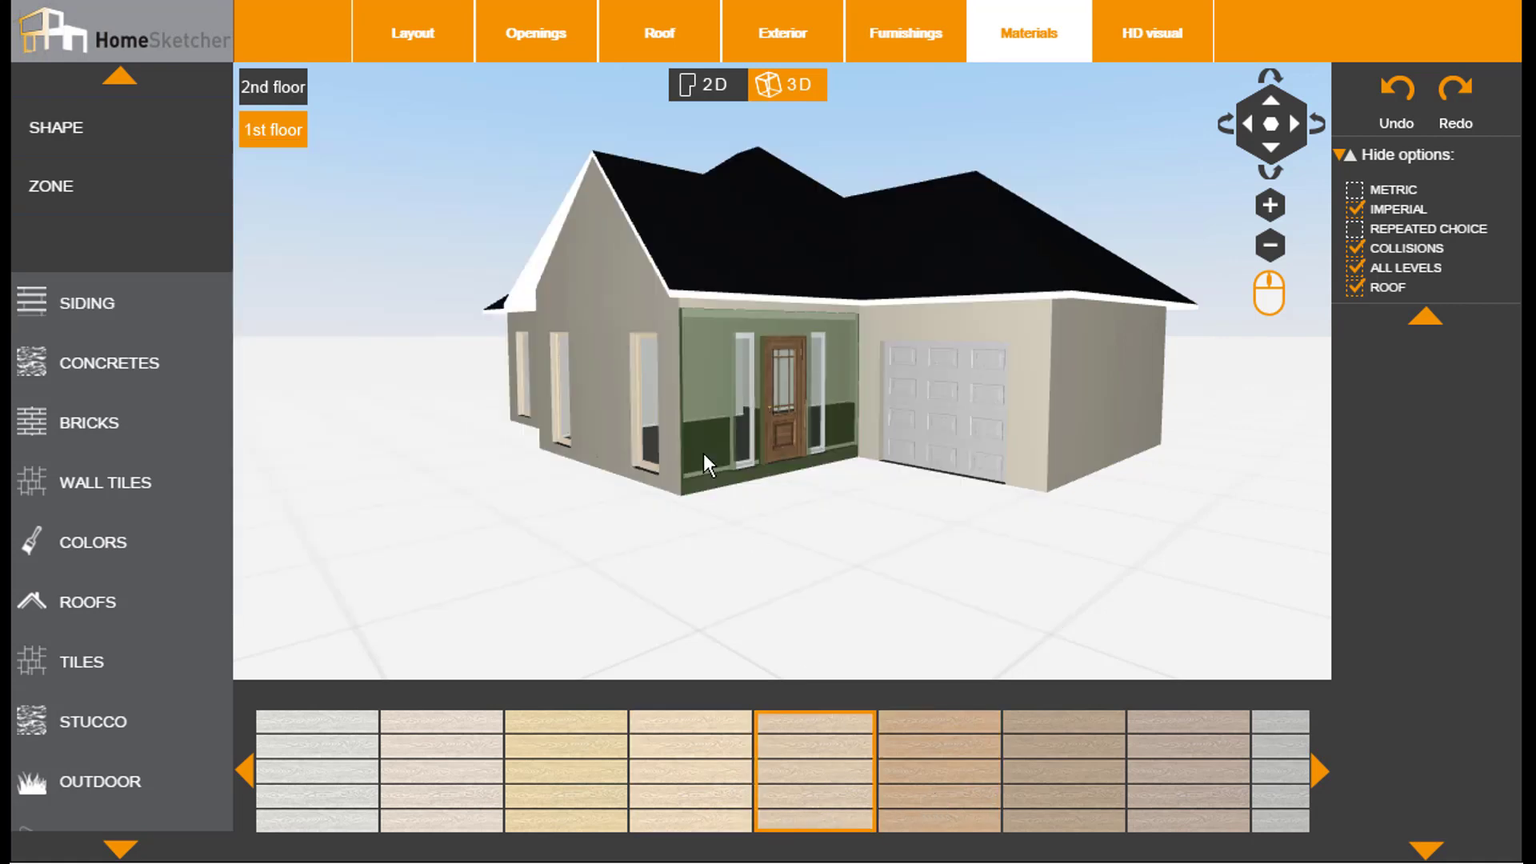
pyautogui.click(703, 453)
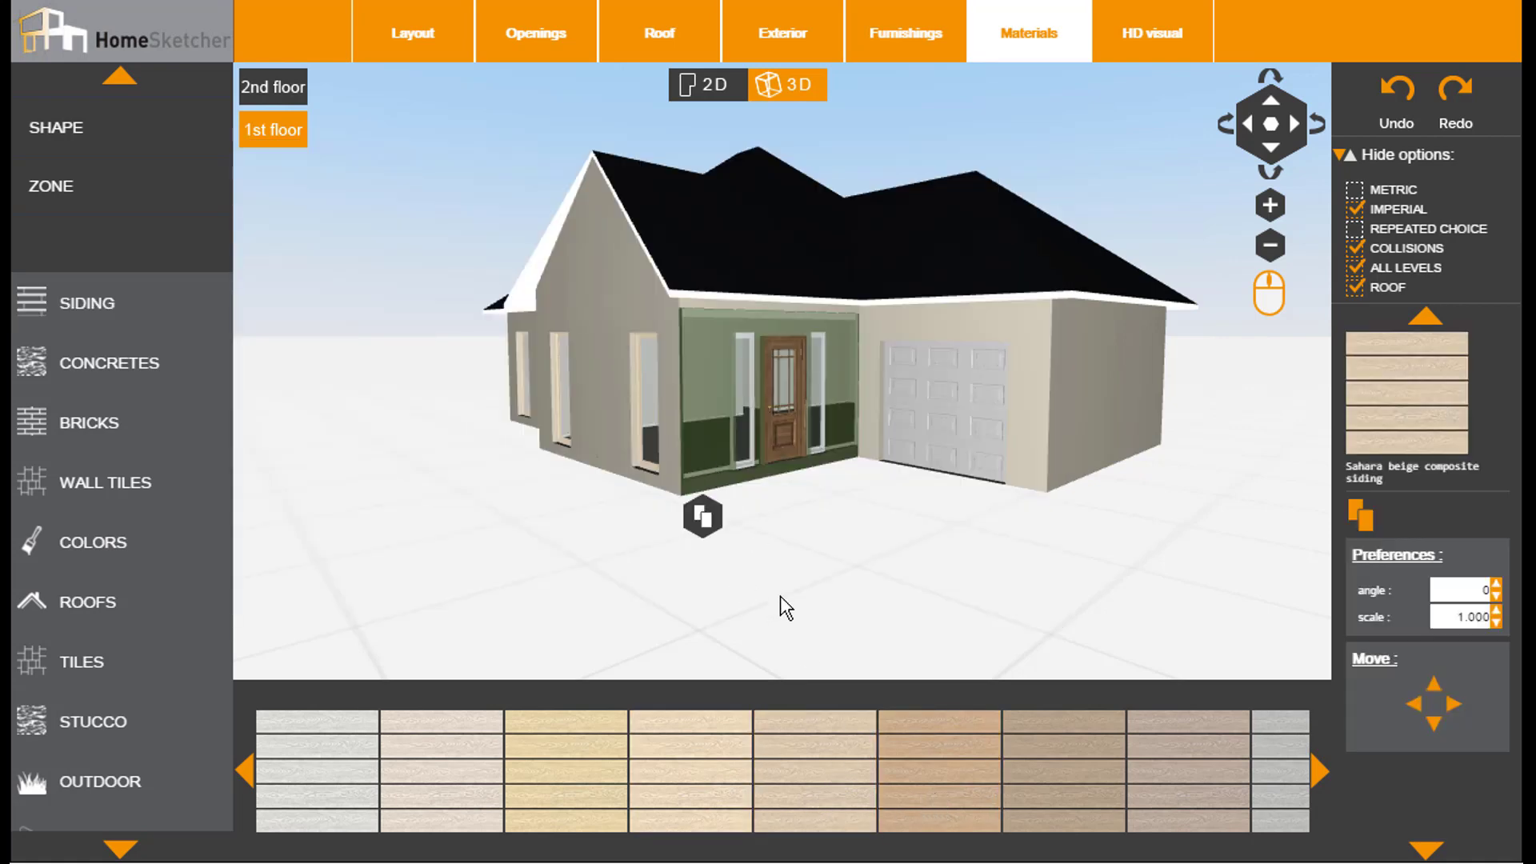
pyautogui.click(1357, 518)
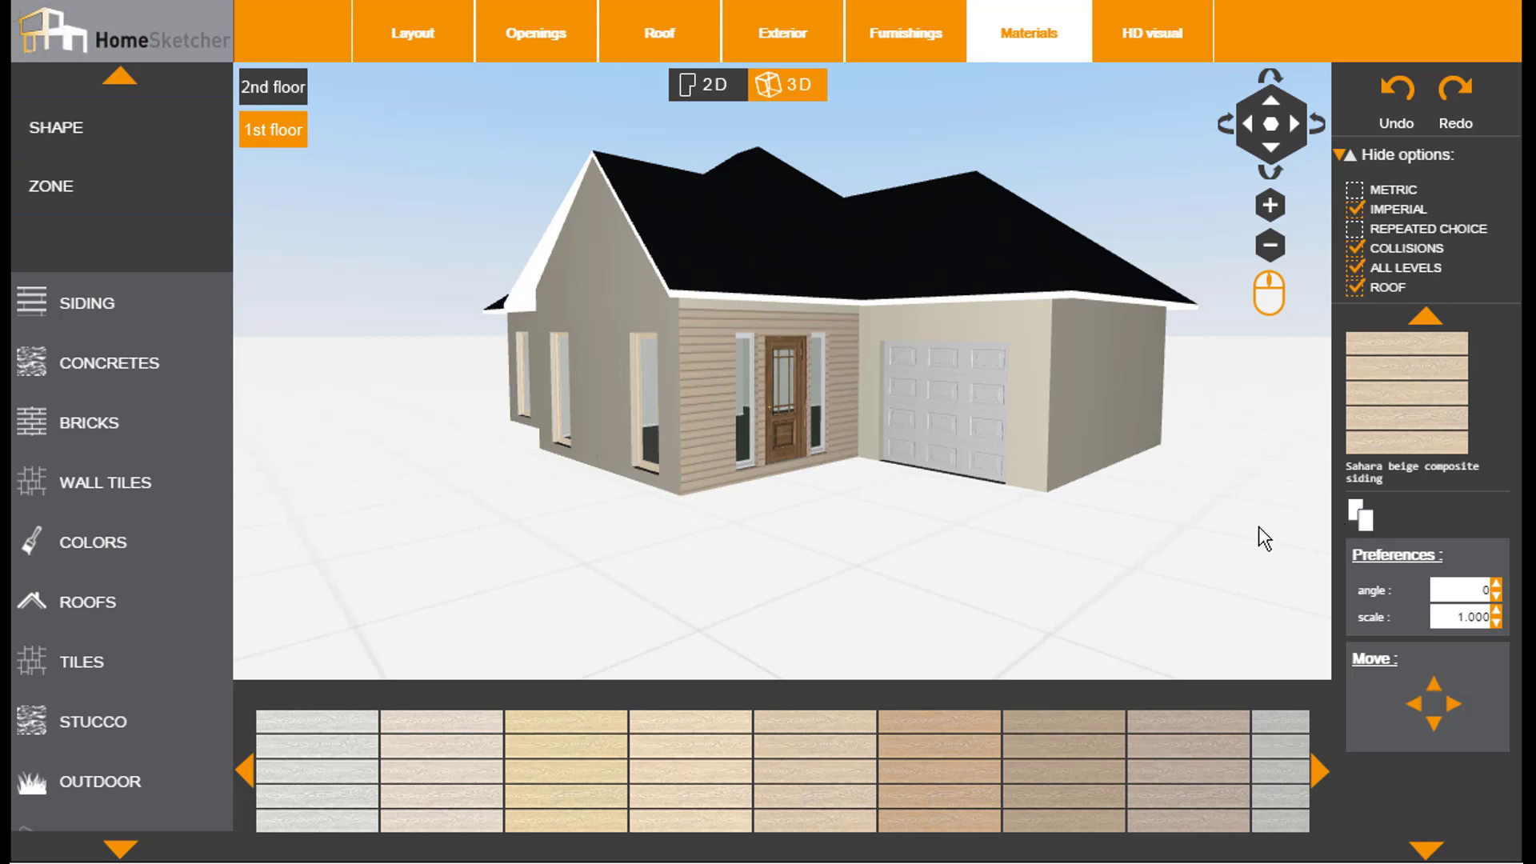
# Copy the Sahara beige composite siding onto the garage's front and side walls and the narrow wall strips beneath the roof.
pyautogui.click(1040, 417)
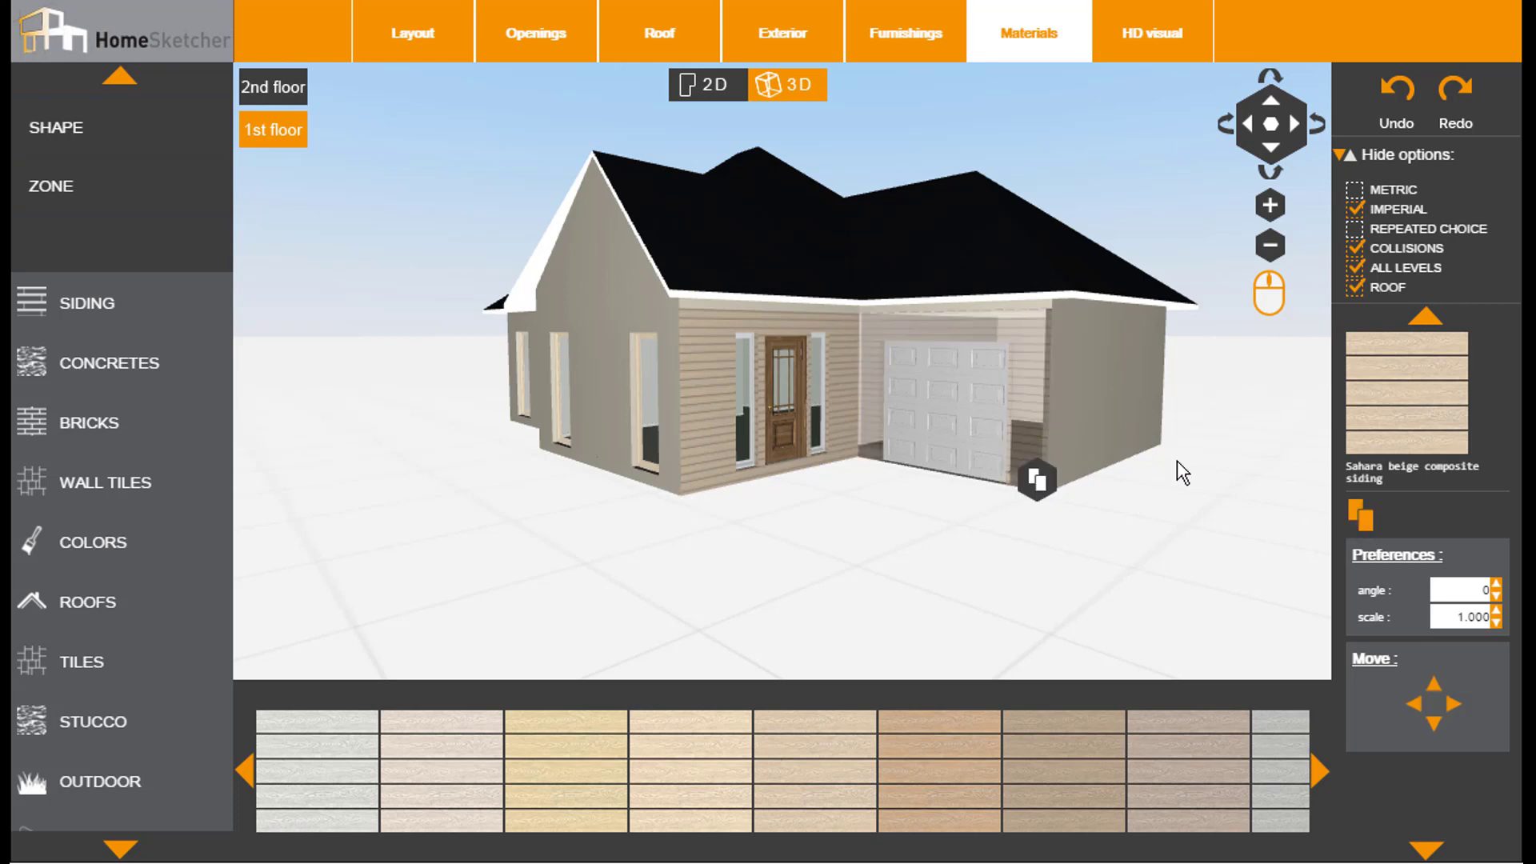
pyautogui.click(1079, 424)
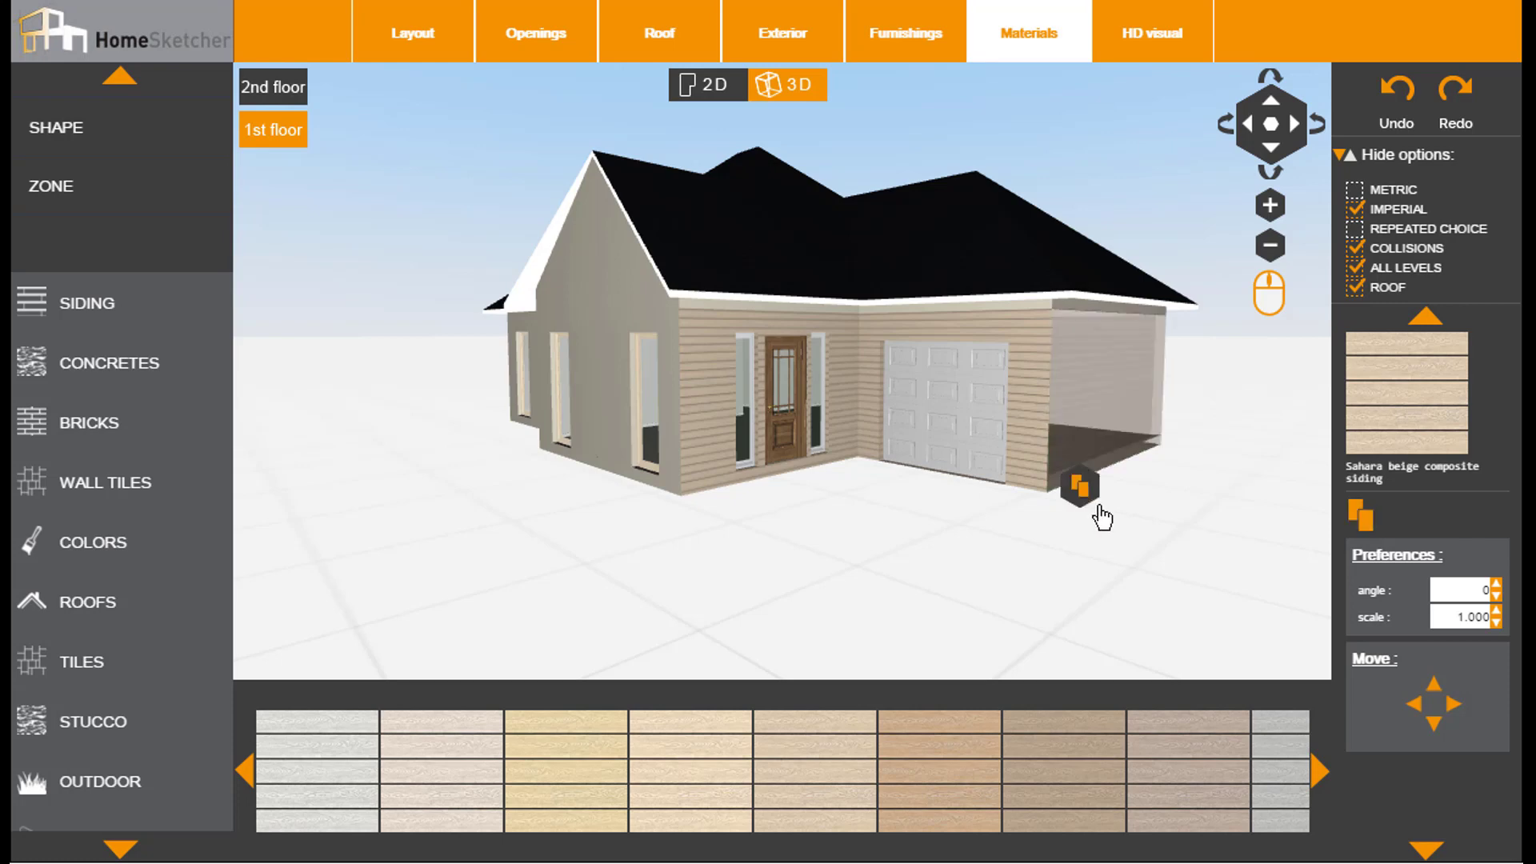
pyautogui.click(1358, 523)
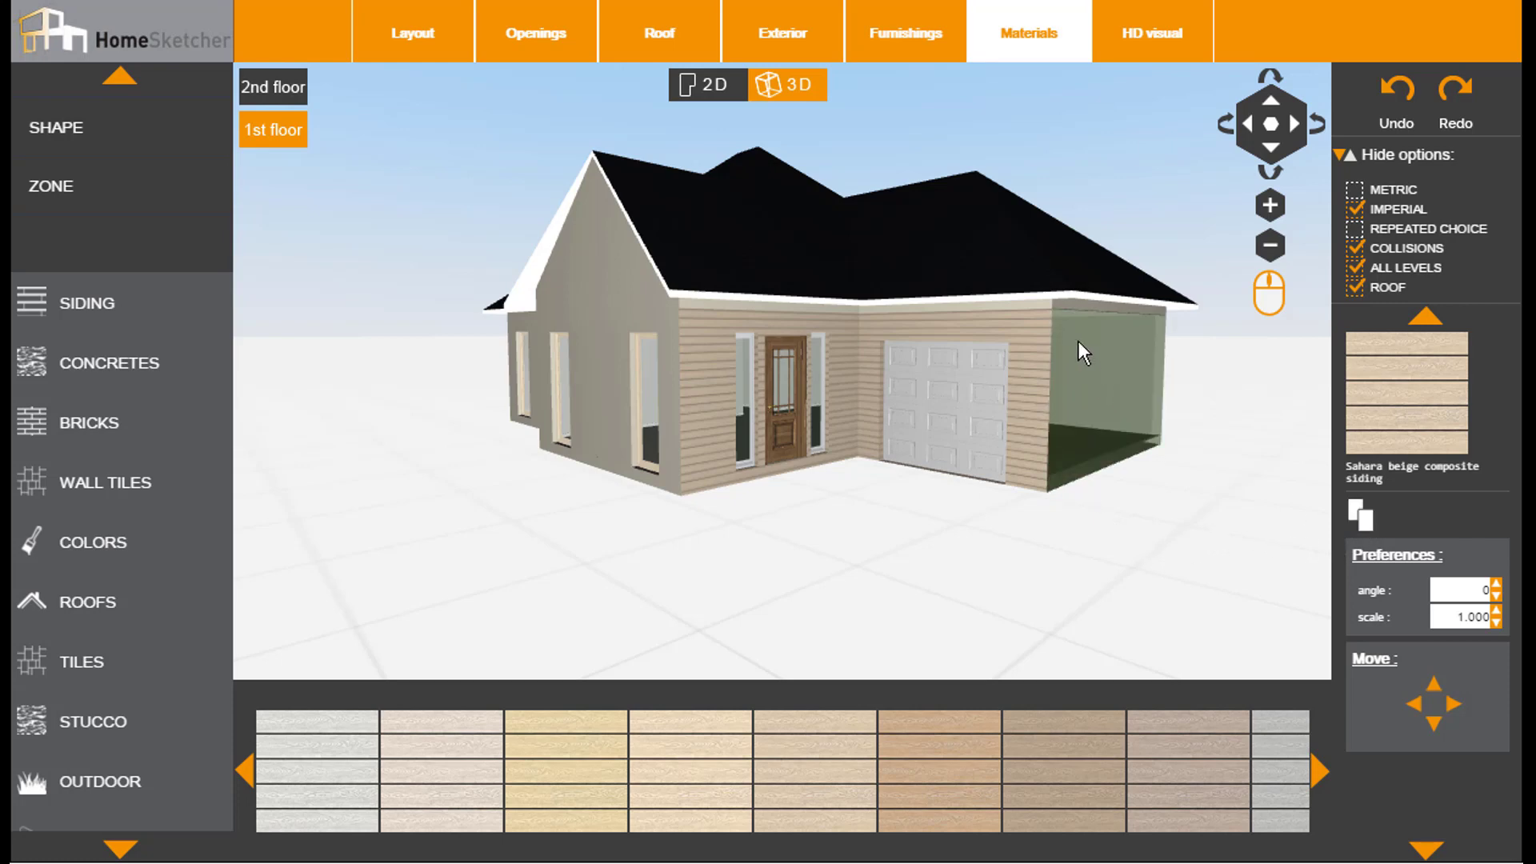
pyautogui.click(1080, 303)
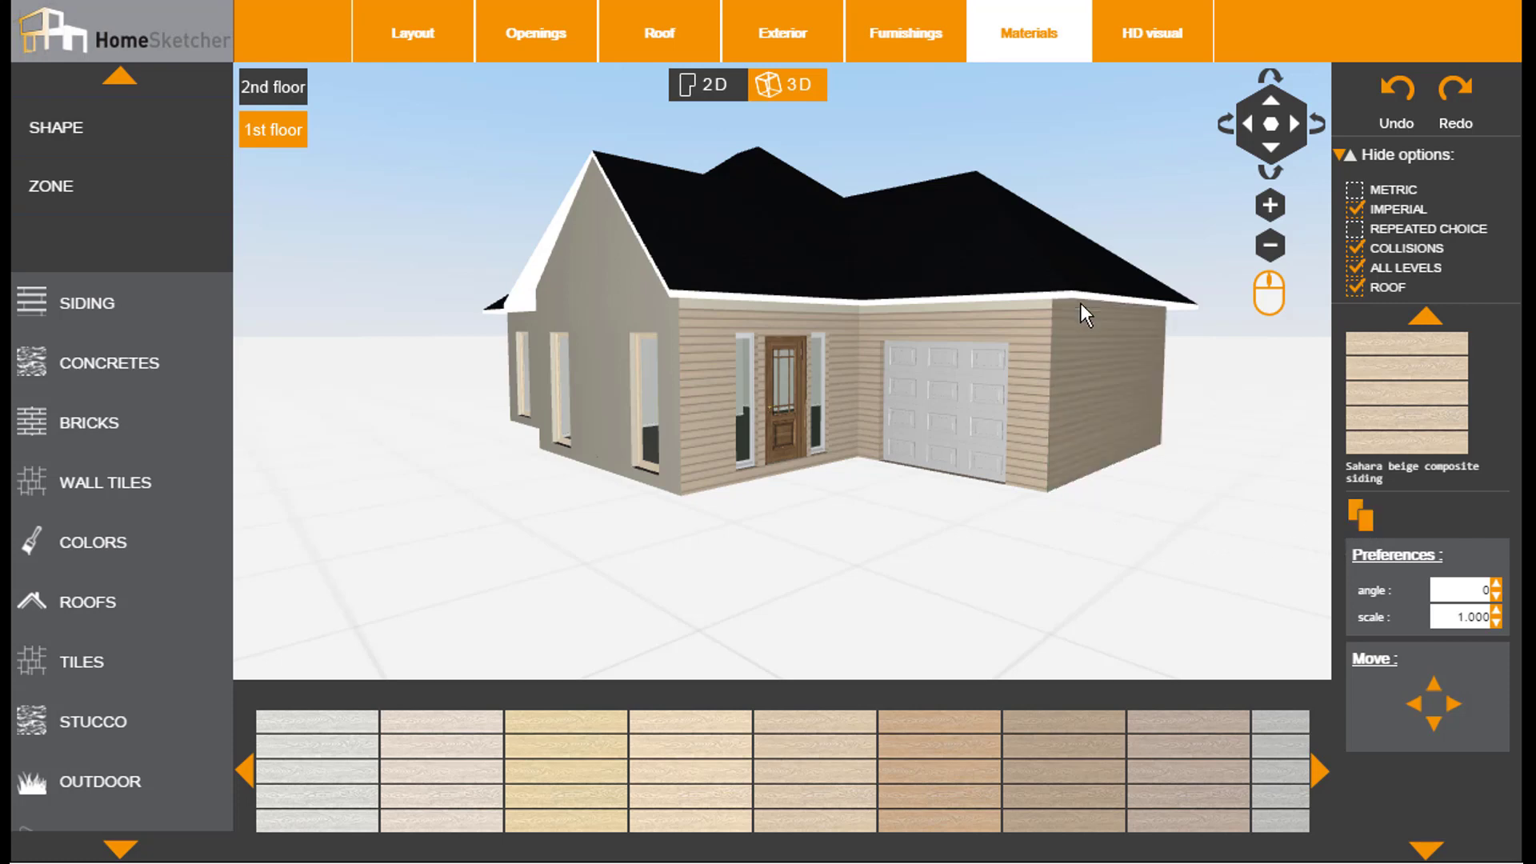
pyautogui.click(1358, 521)
pyautogui.click(1011, 305)
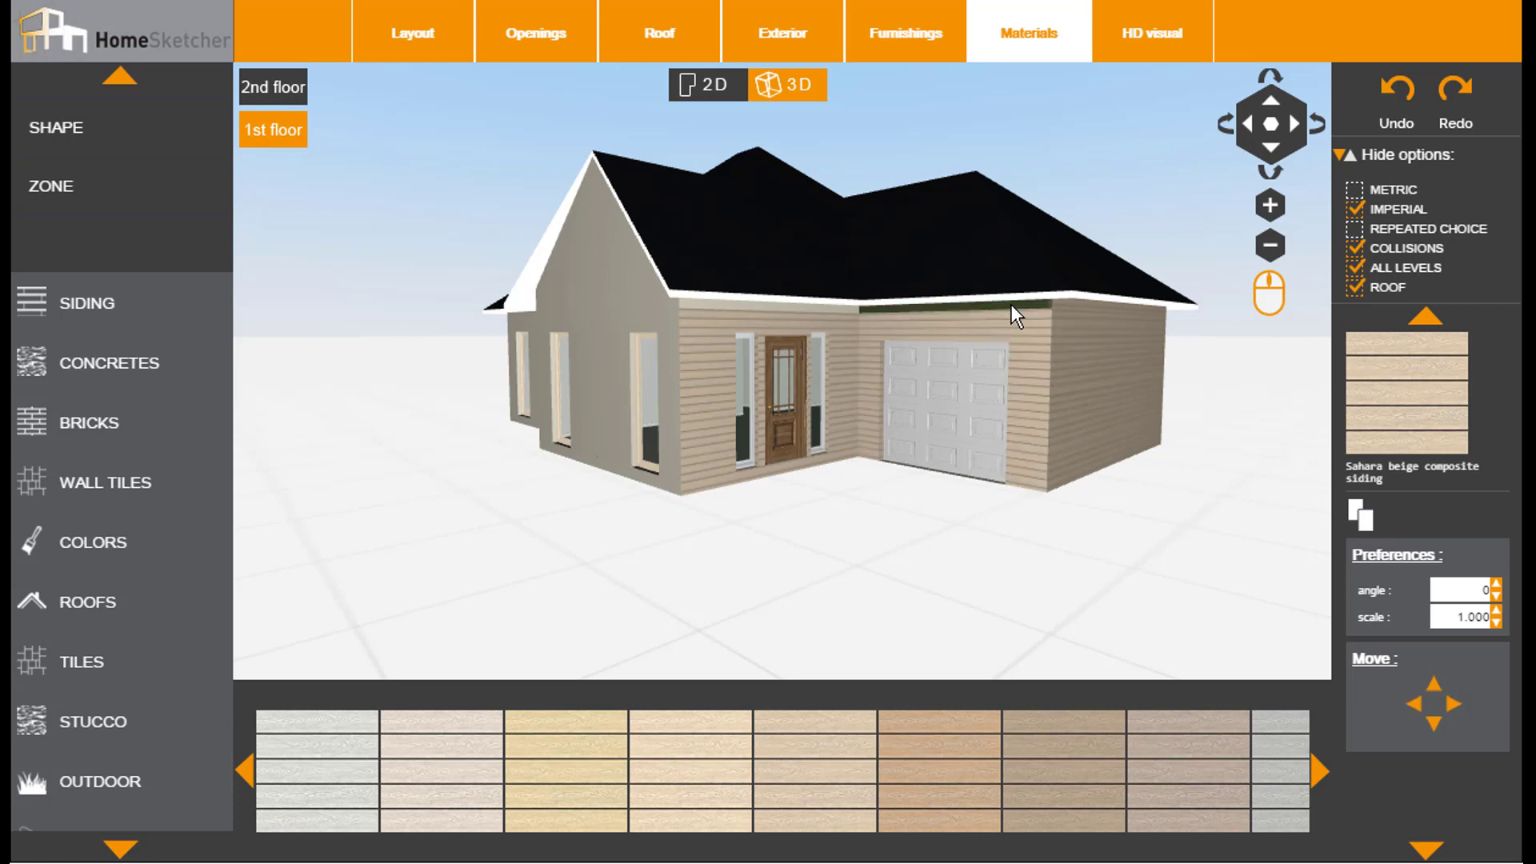
pyautogui.click(1363, 519)
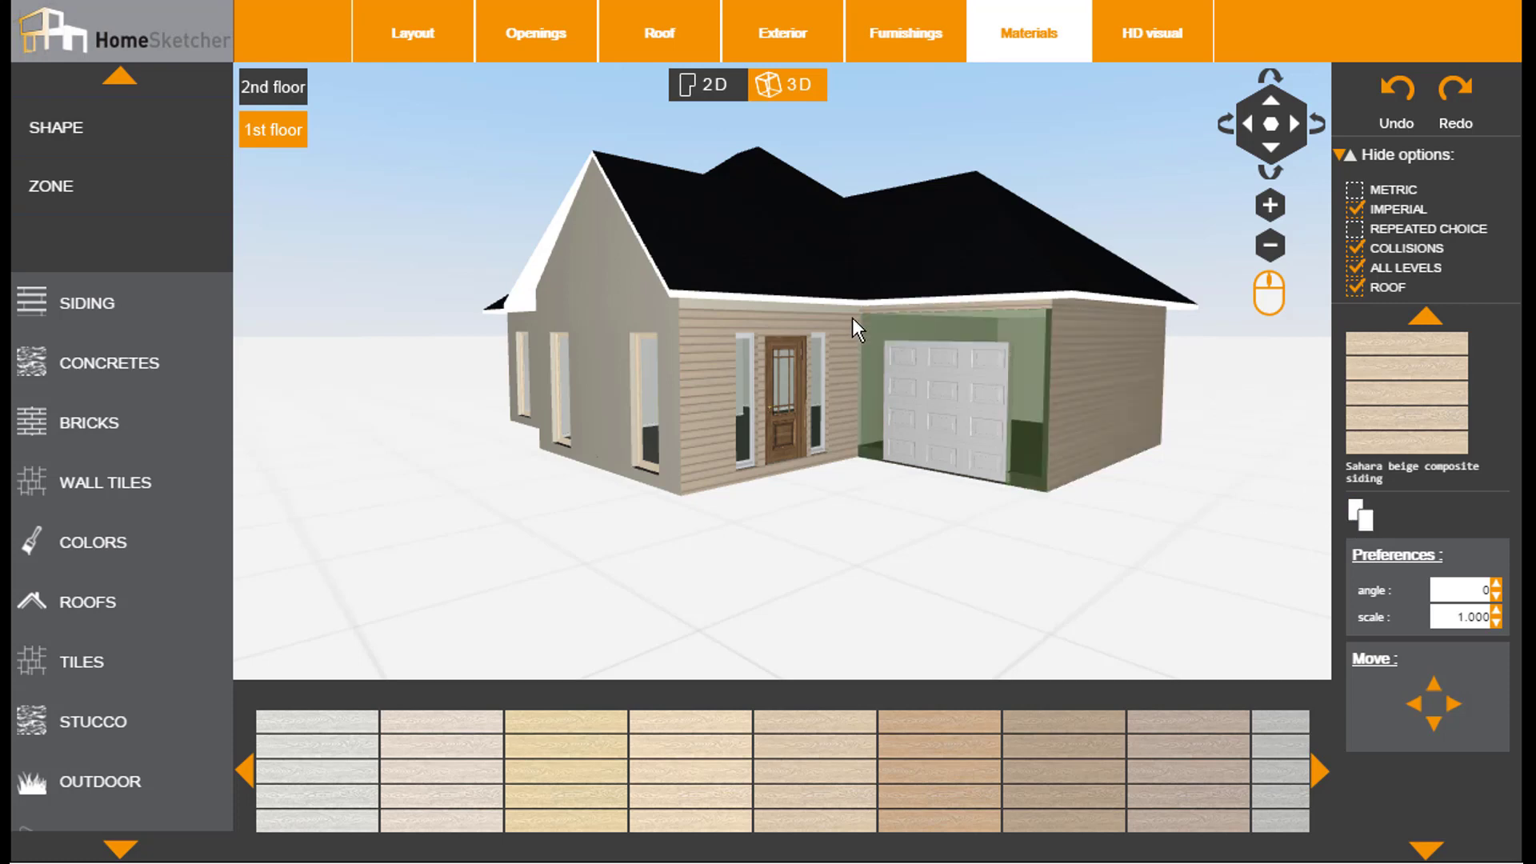
pyautogui.click(789, 309)
# Place a rectangular wall zone 3' 3 1/4" wide and high low on the garage front and duplicate it across the garage door.
pyautogui.click(166, 211)
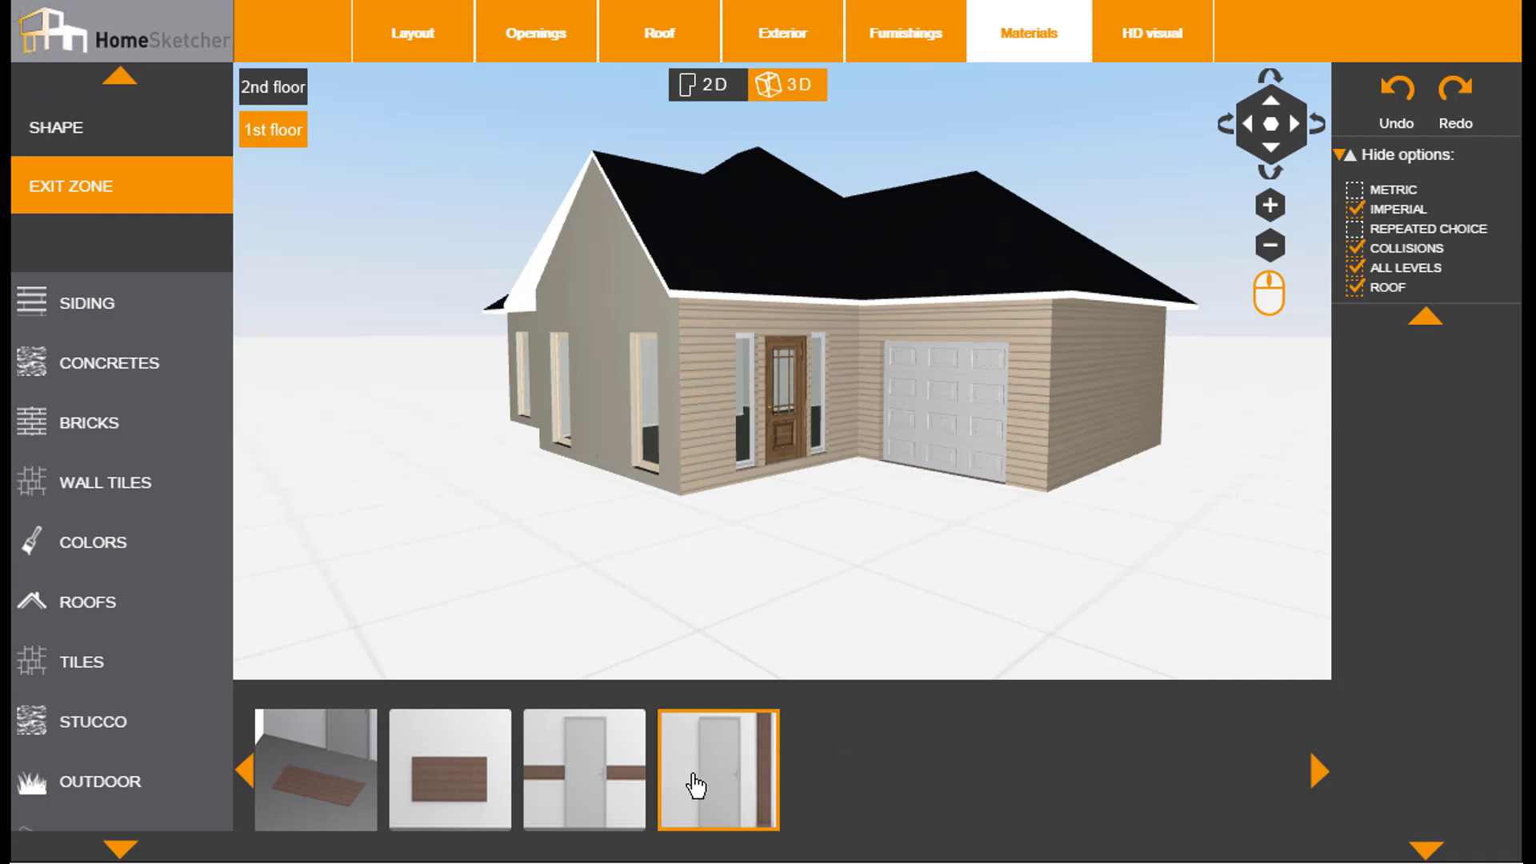
pyautogui.moveTo(487, 809); pyautogui.dragTo(1028, 458)
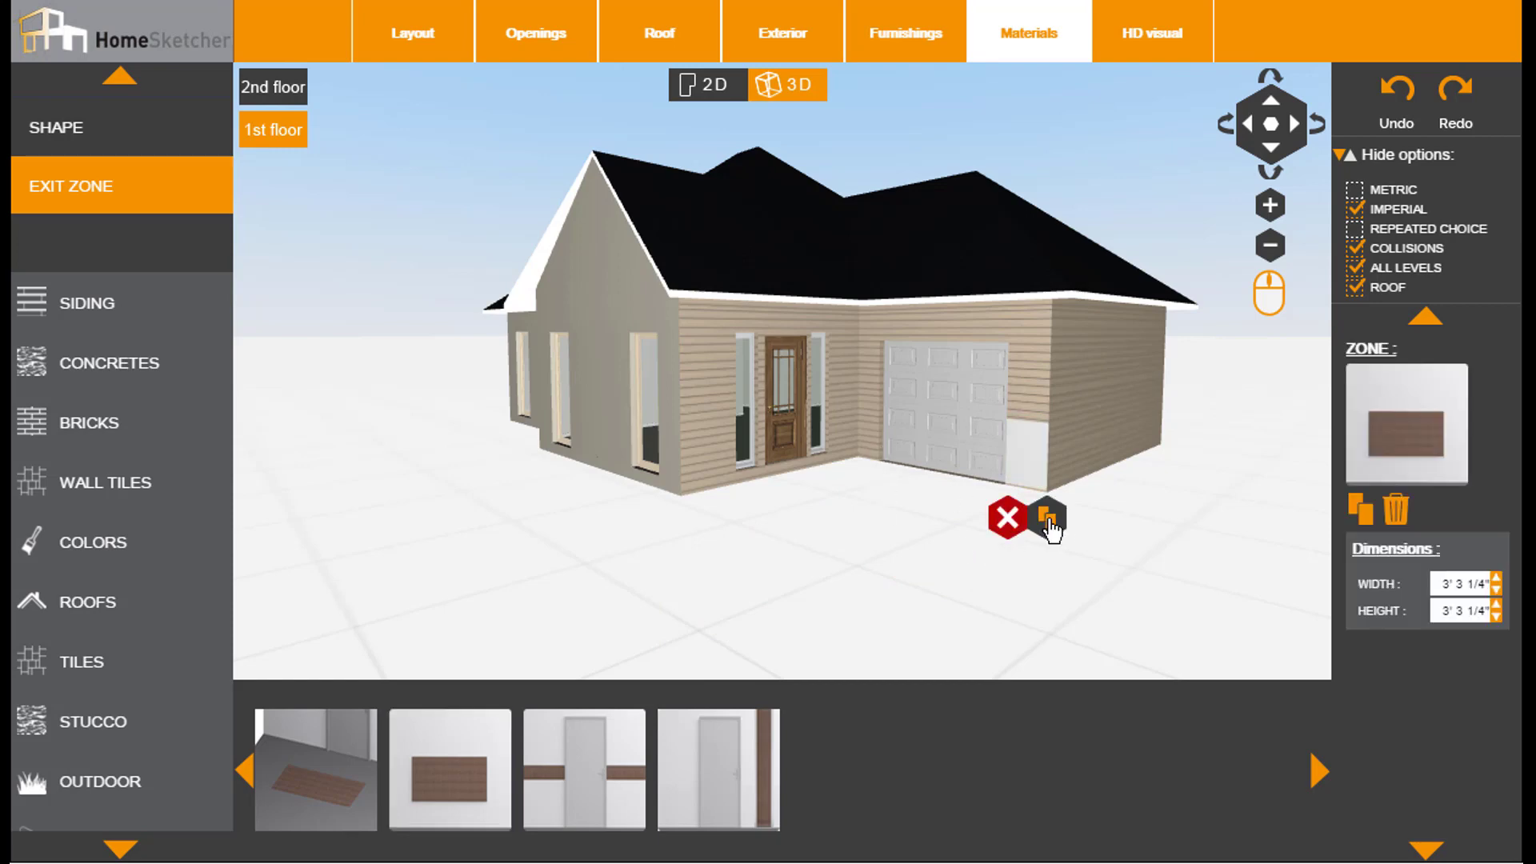
pyautogui.click(1049, 522)
pyautogui.moveTo(857, 426); pyautogui.dragTo(905, 425)
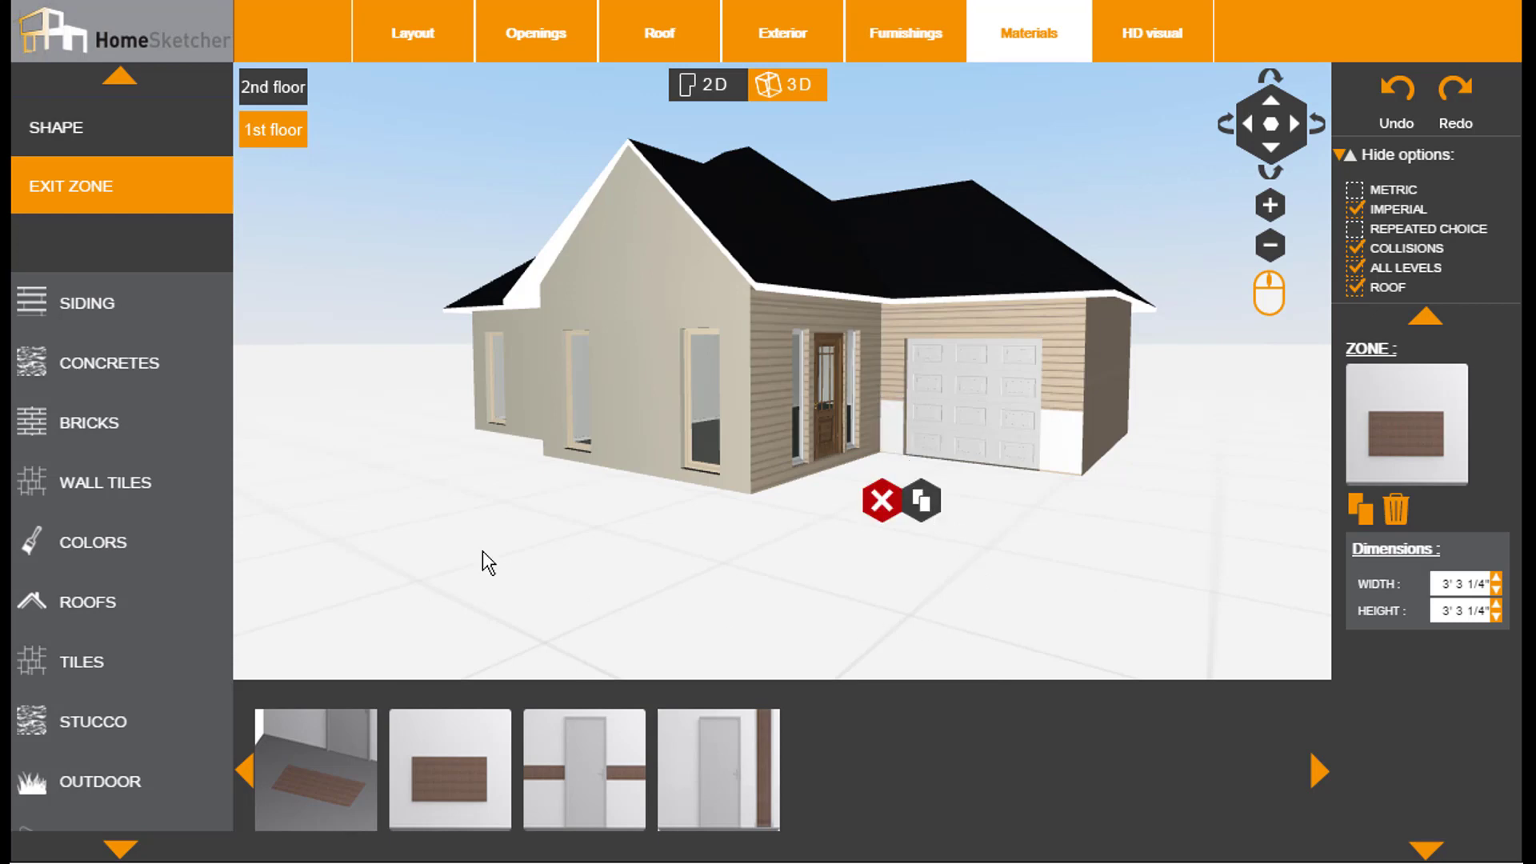
# Apply the Multi-tone Reds Brick to the two zones beside the garage door.
pyautogui.click(146, 439)
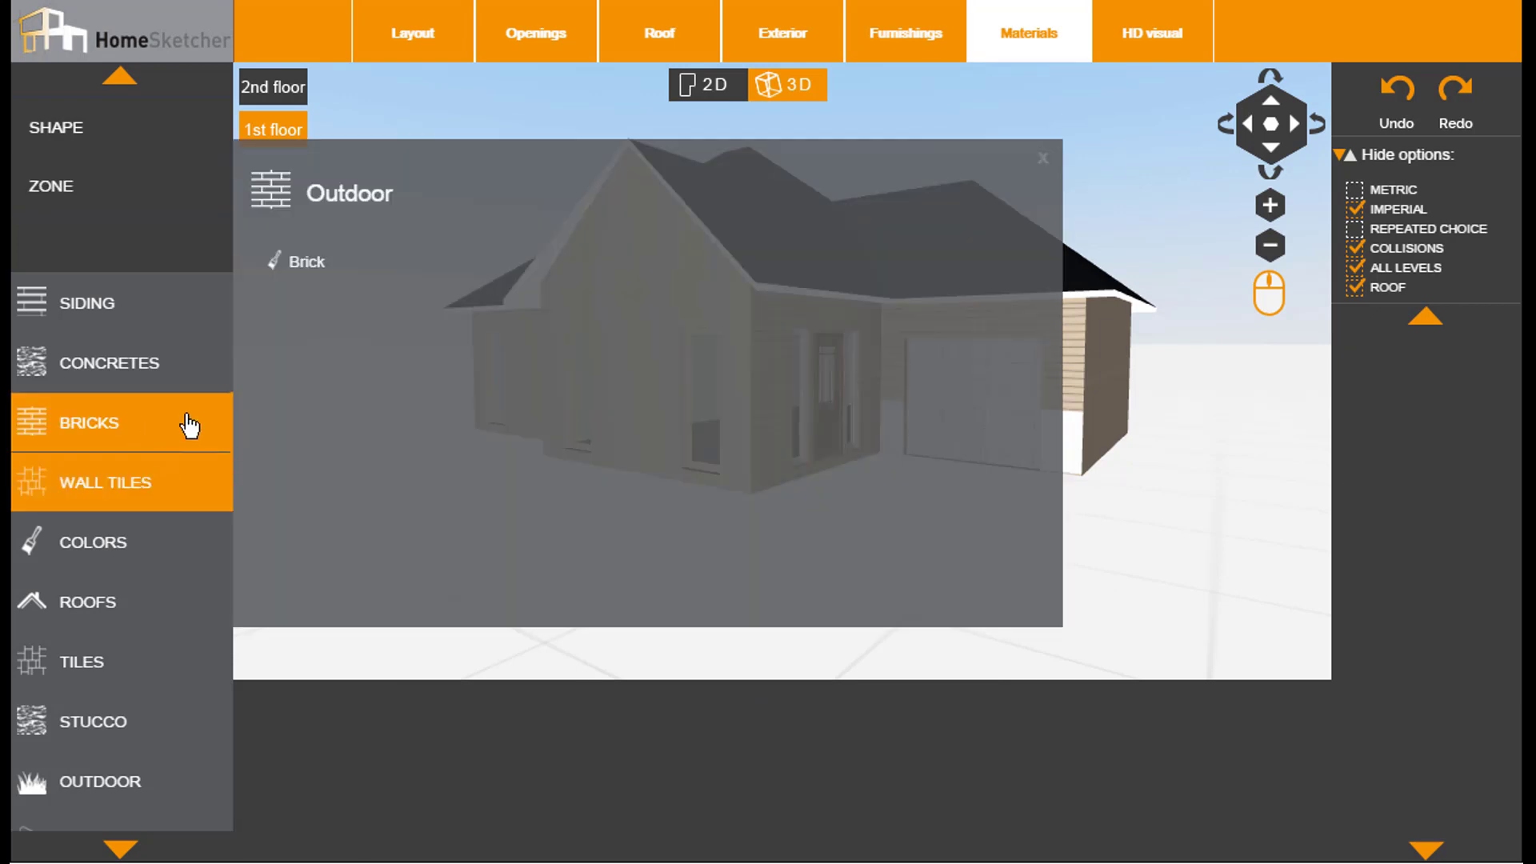
pyautogui.click(318, 264)
pyautogui.click(541, 749)
pyautogui.click(1068, 445)
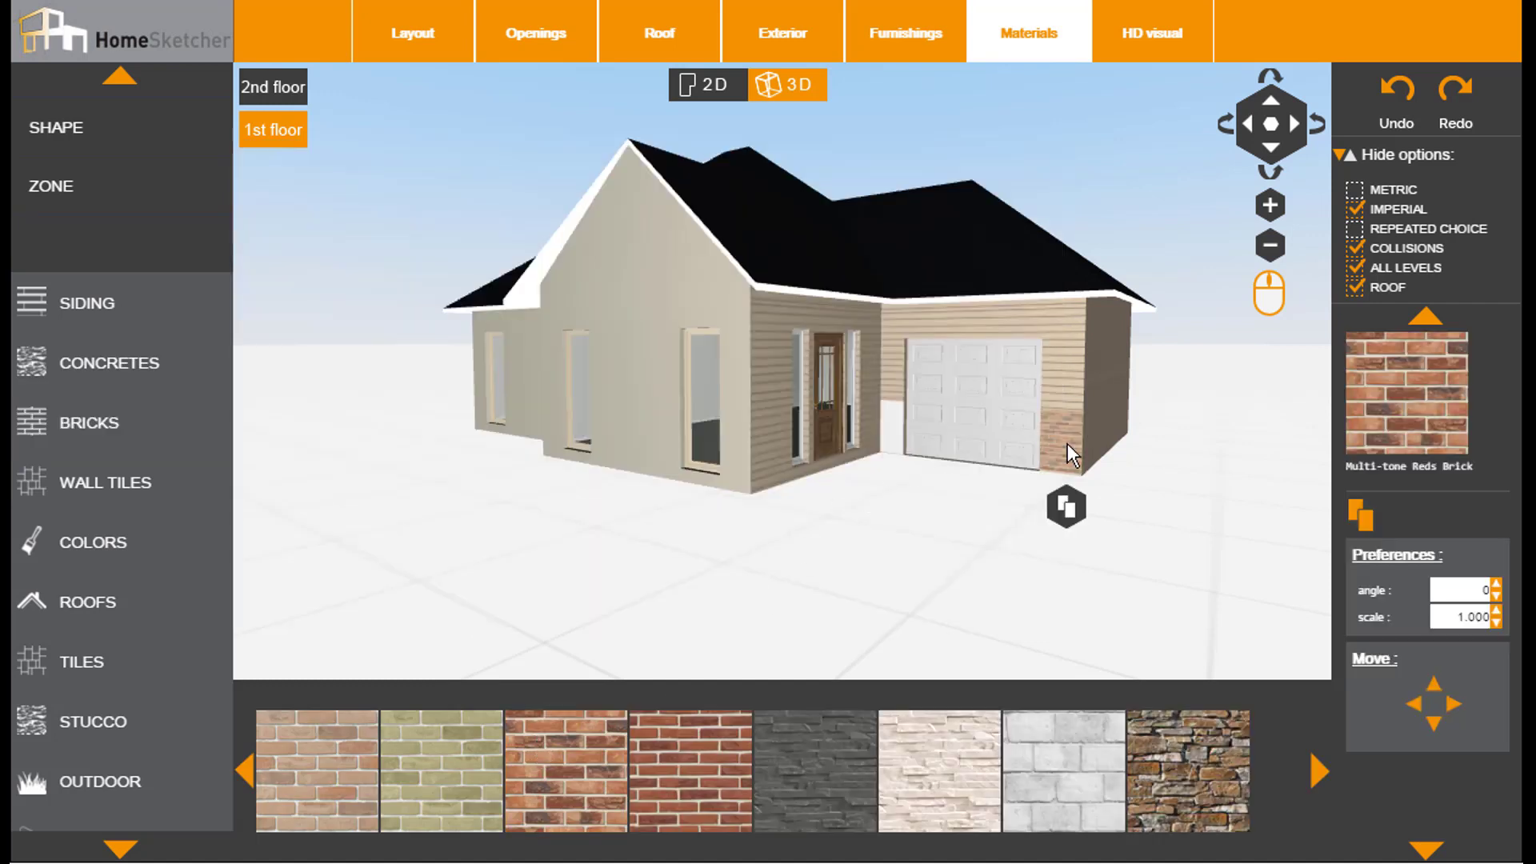
pyautogui.click(573, 767)
pyautogui.click(892, 434)
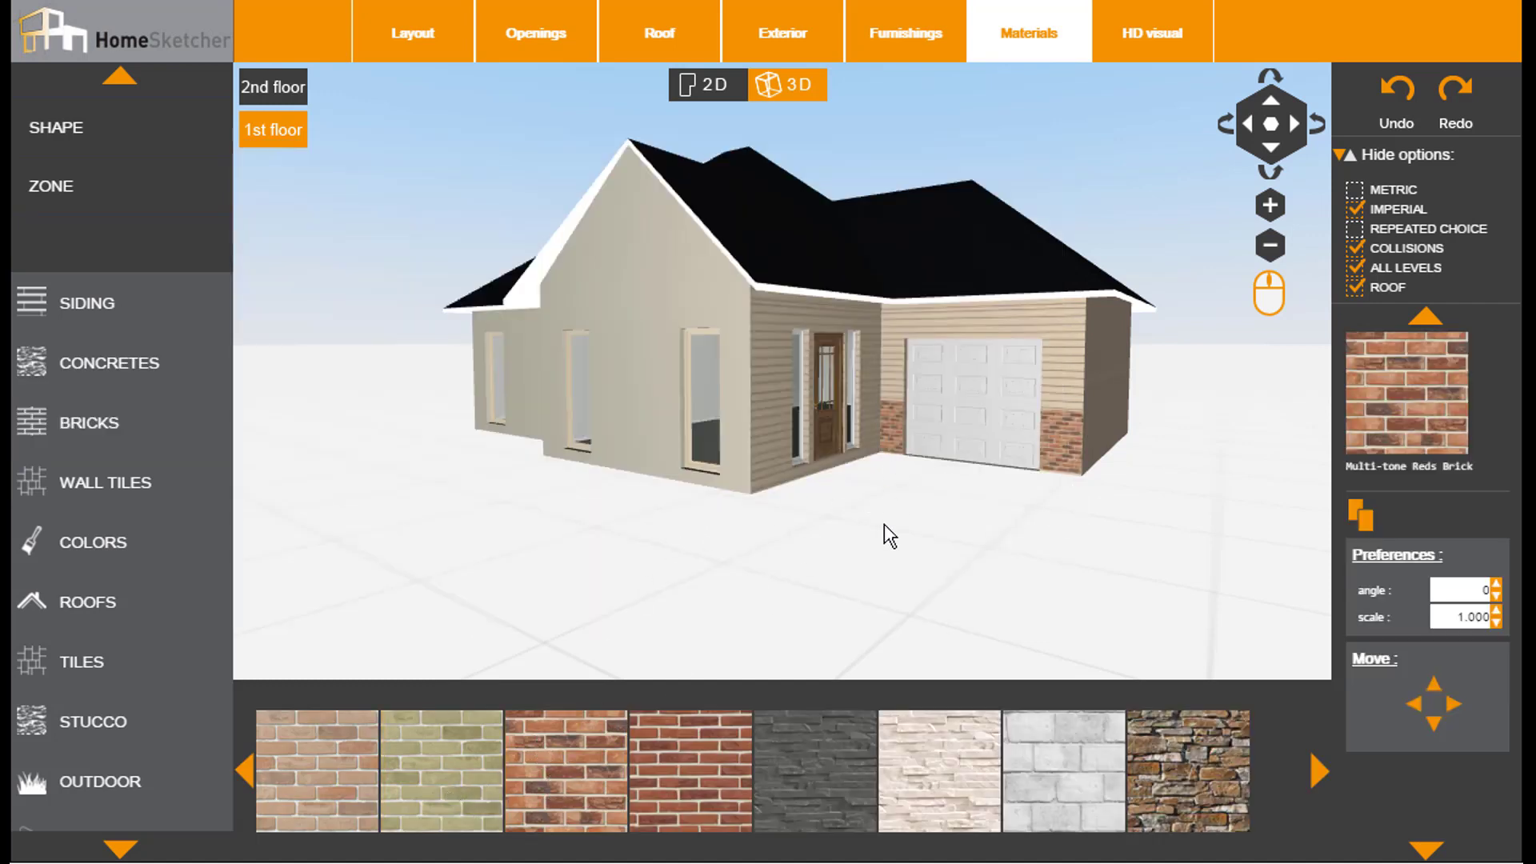
pyautogui.click(904, 570)
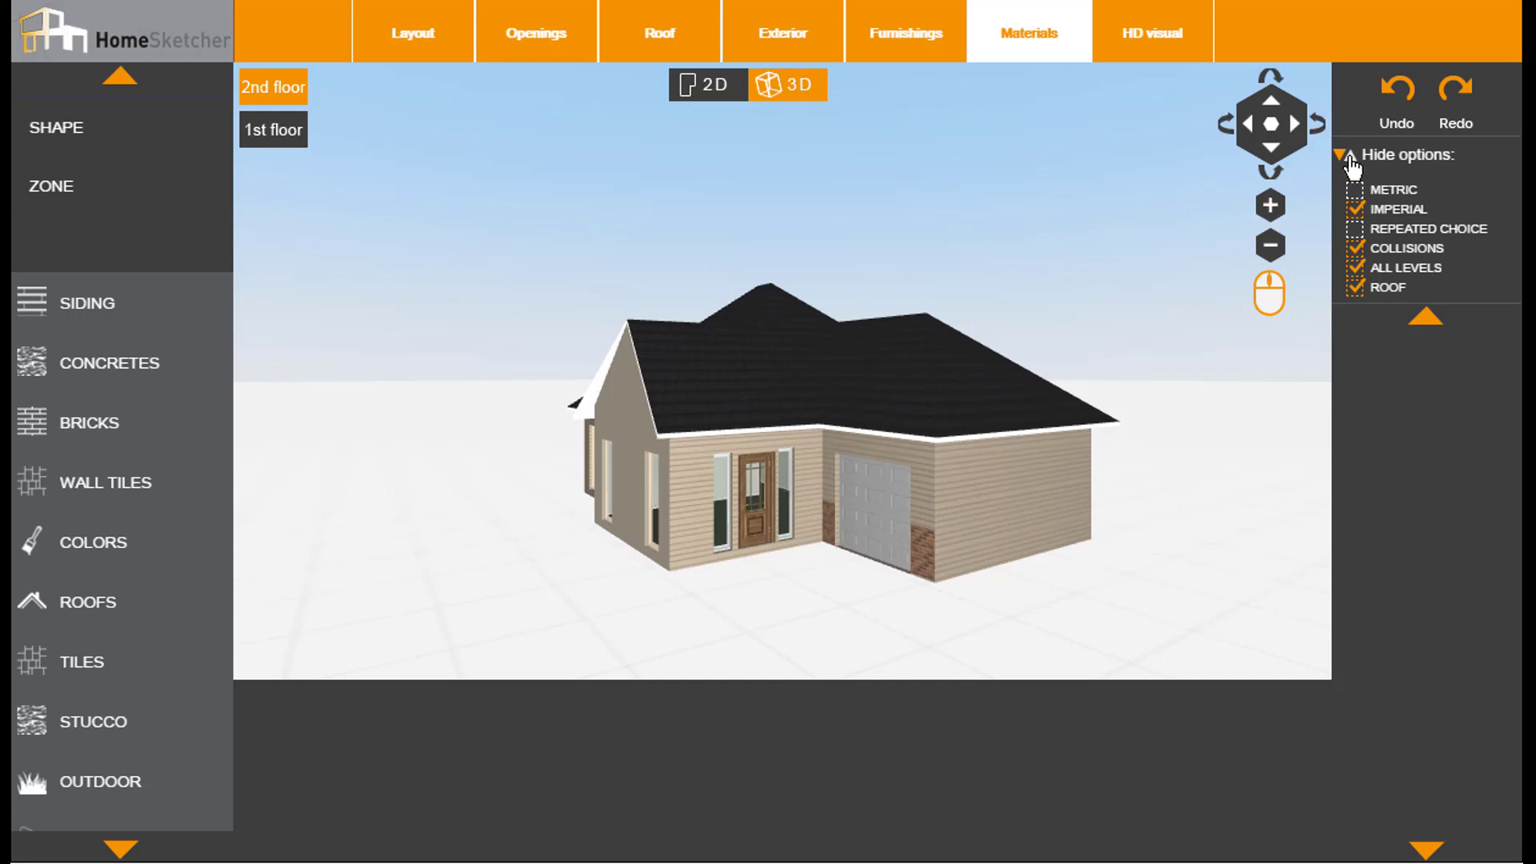
# Hide the roof and the other levels, and display the 1st floor on its own.
pyautogui.click(1349, 154)
pyautogui.click(1349, 153)
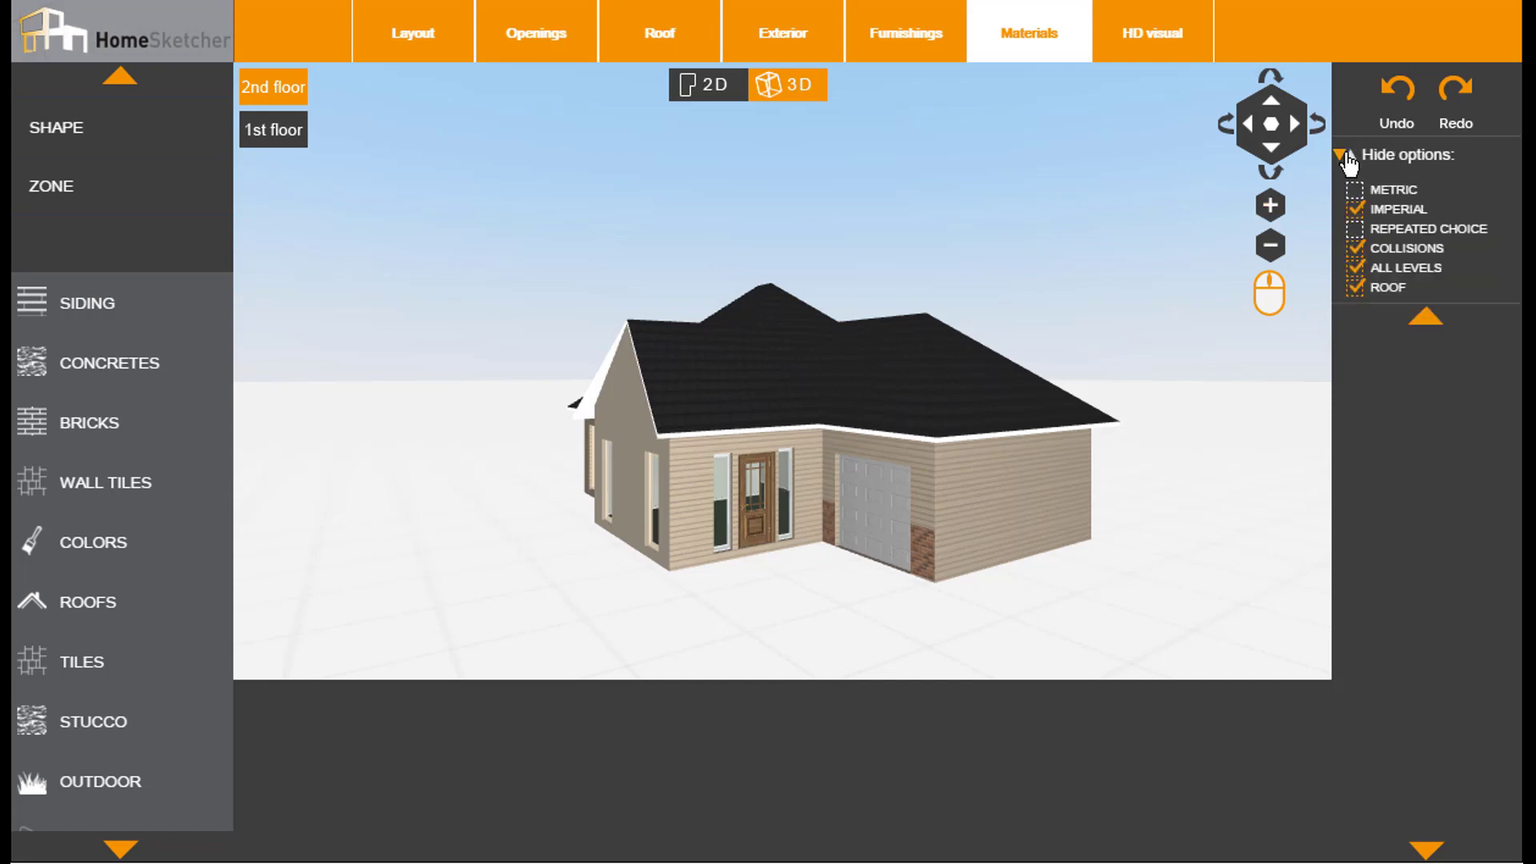
pyautogui.click(1355, 289)
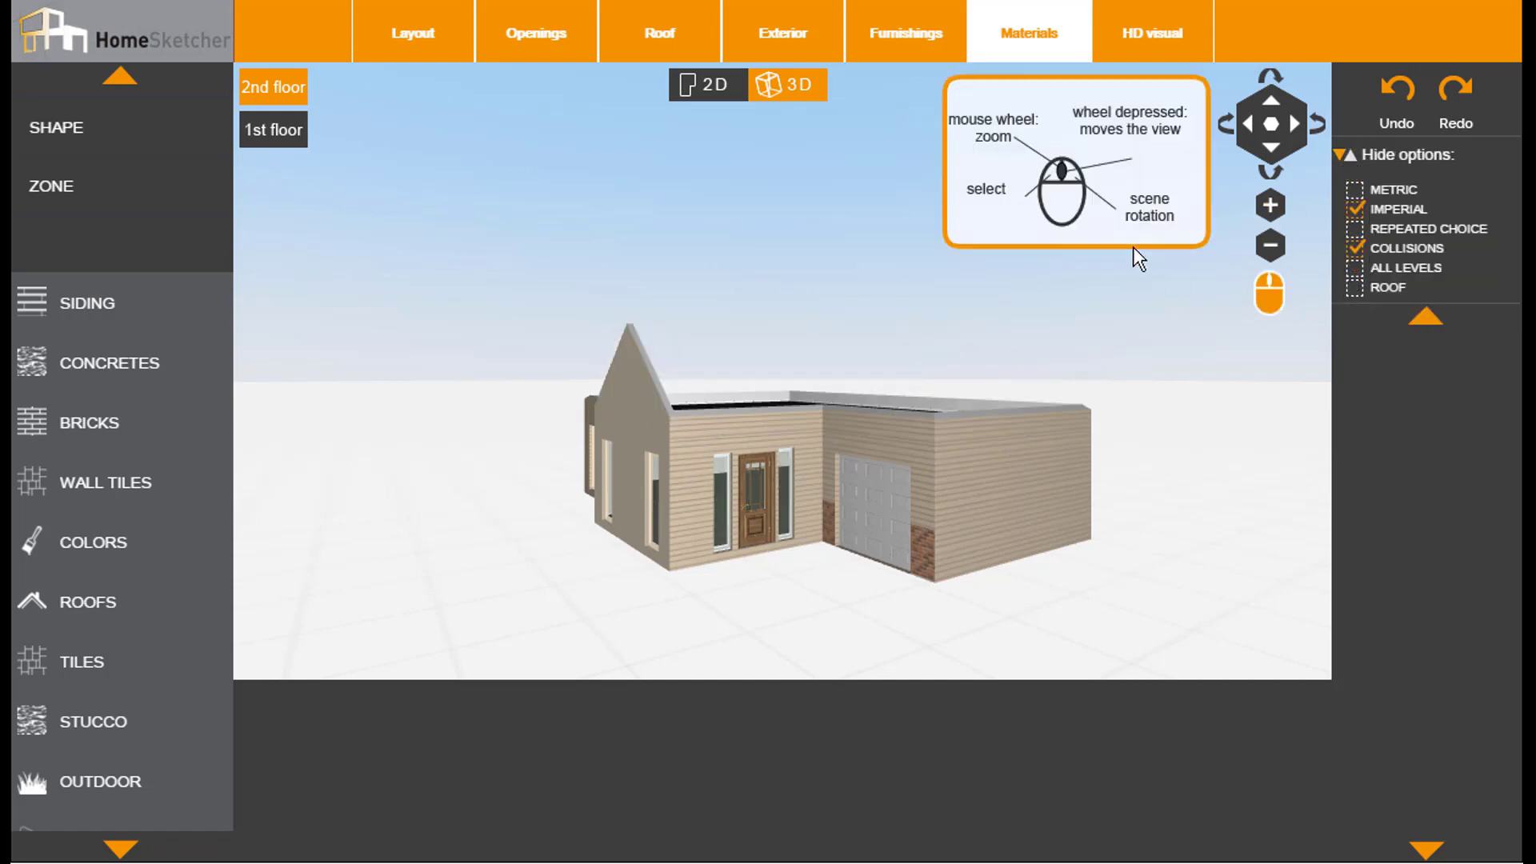
pyautogui.moveTo(1133, 246); pyautogui.dragTo(1064, 387, button='right')
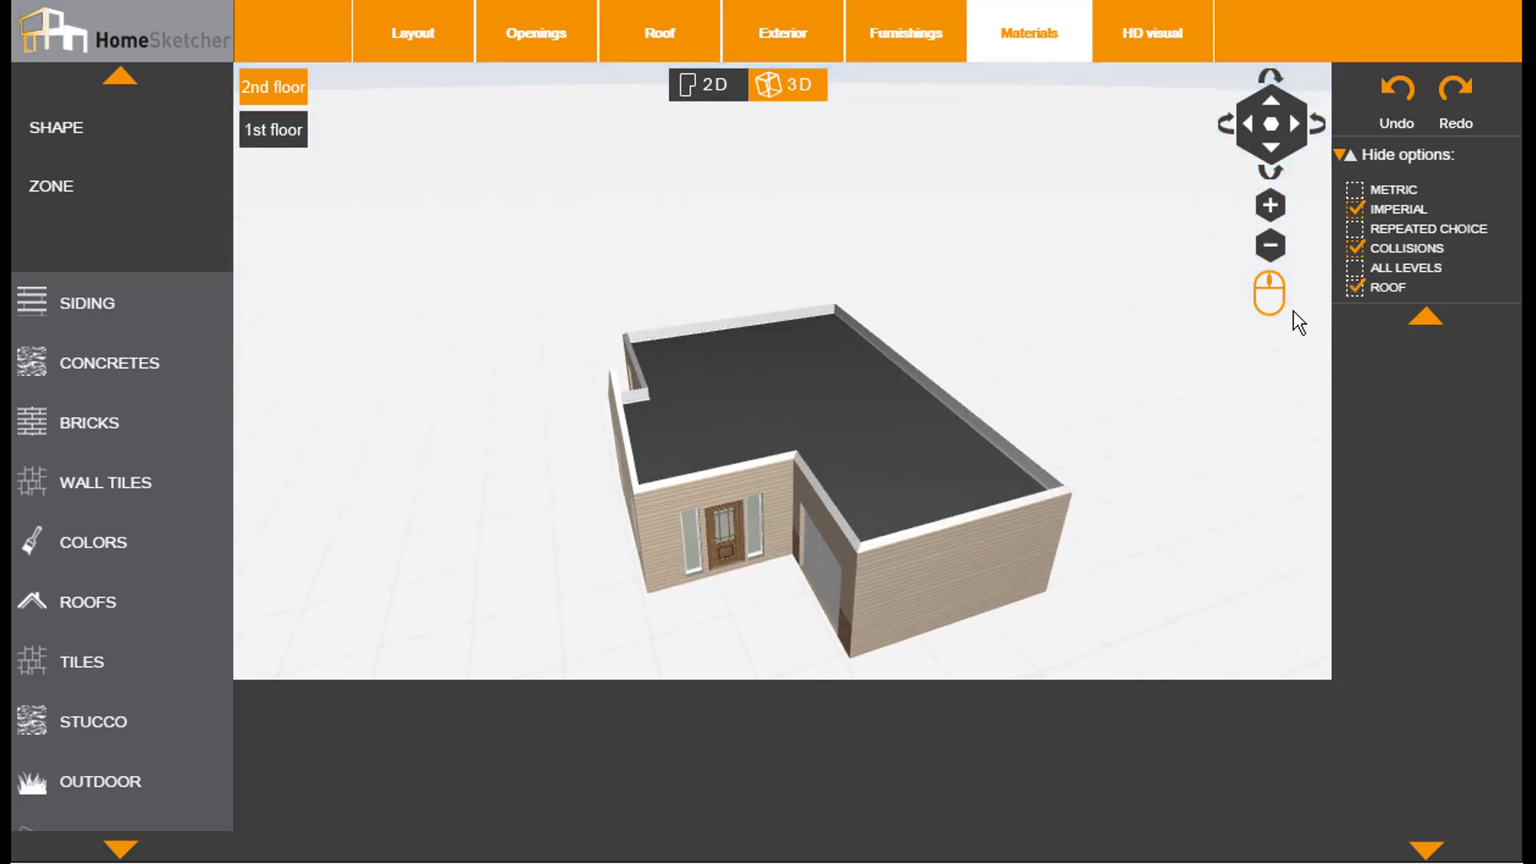
pyautogui.click(273, 129)
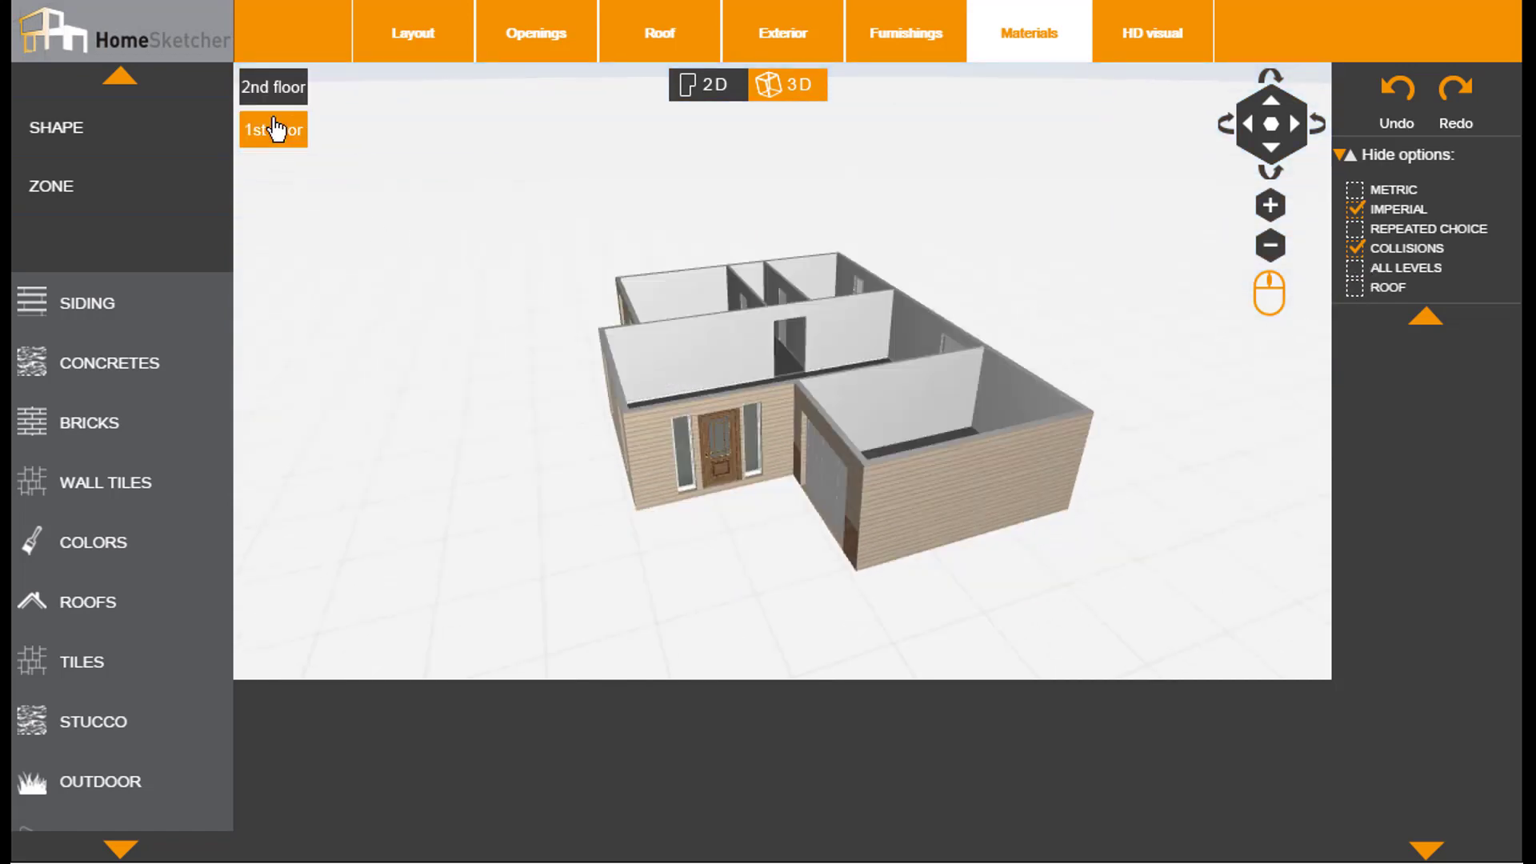
# Apply Beige #E7E2D3 from the Black and white colors to the main room's long partition wall.
pyautogui.moveTo(545, 608); pyautogui.dragTo(825, 656, button='right')
pyautogui.scroll(5, 767, 480)
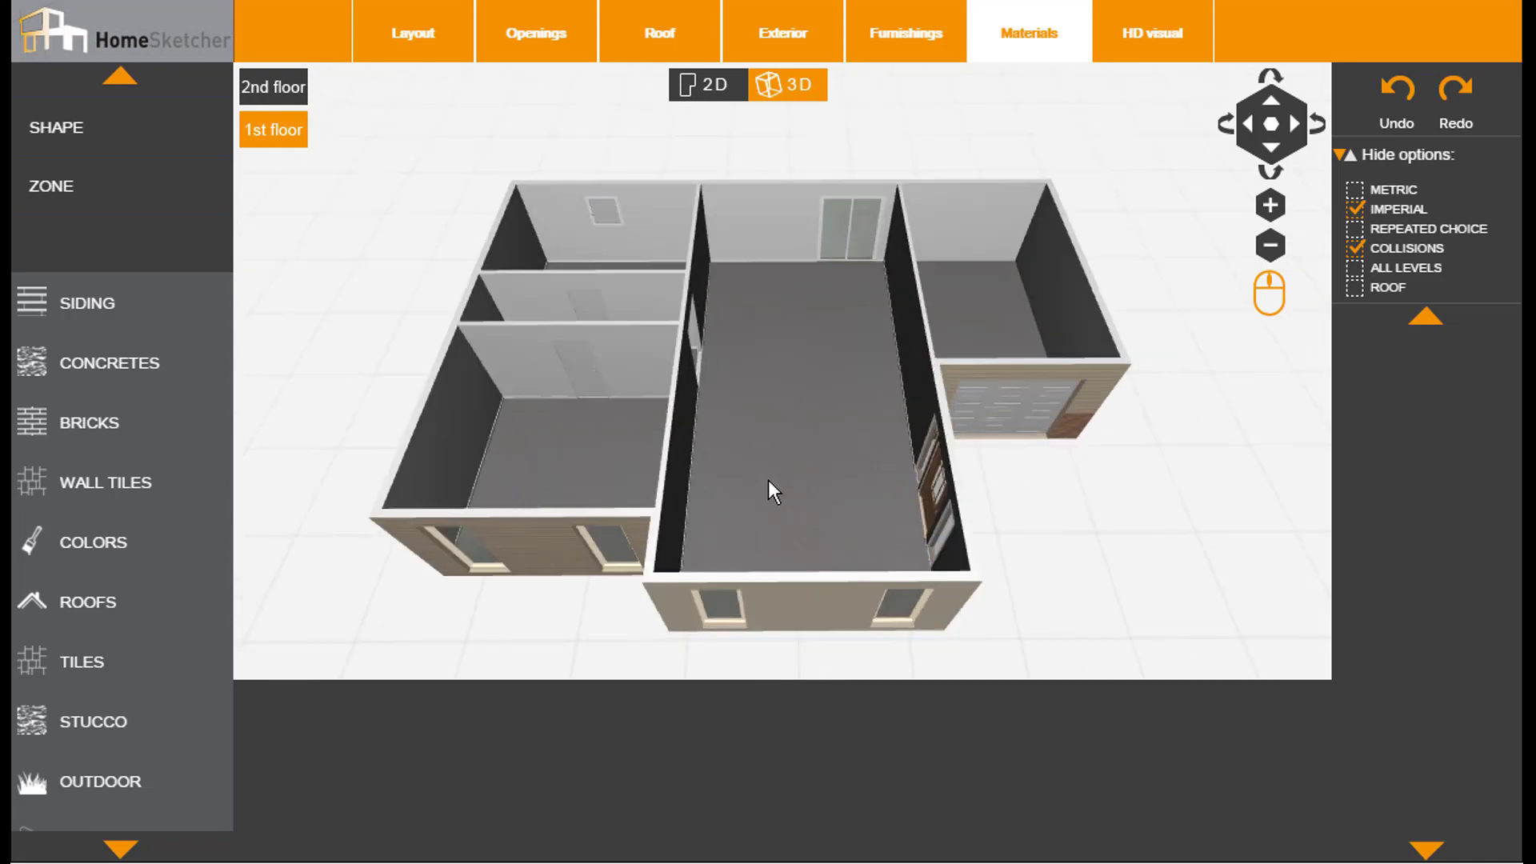
pyautogui.moveTo(773, 398); pyautogui.dragTo(634, 474, button='right')
pyautogui.click(120, 558)
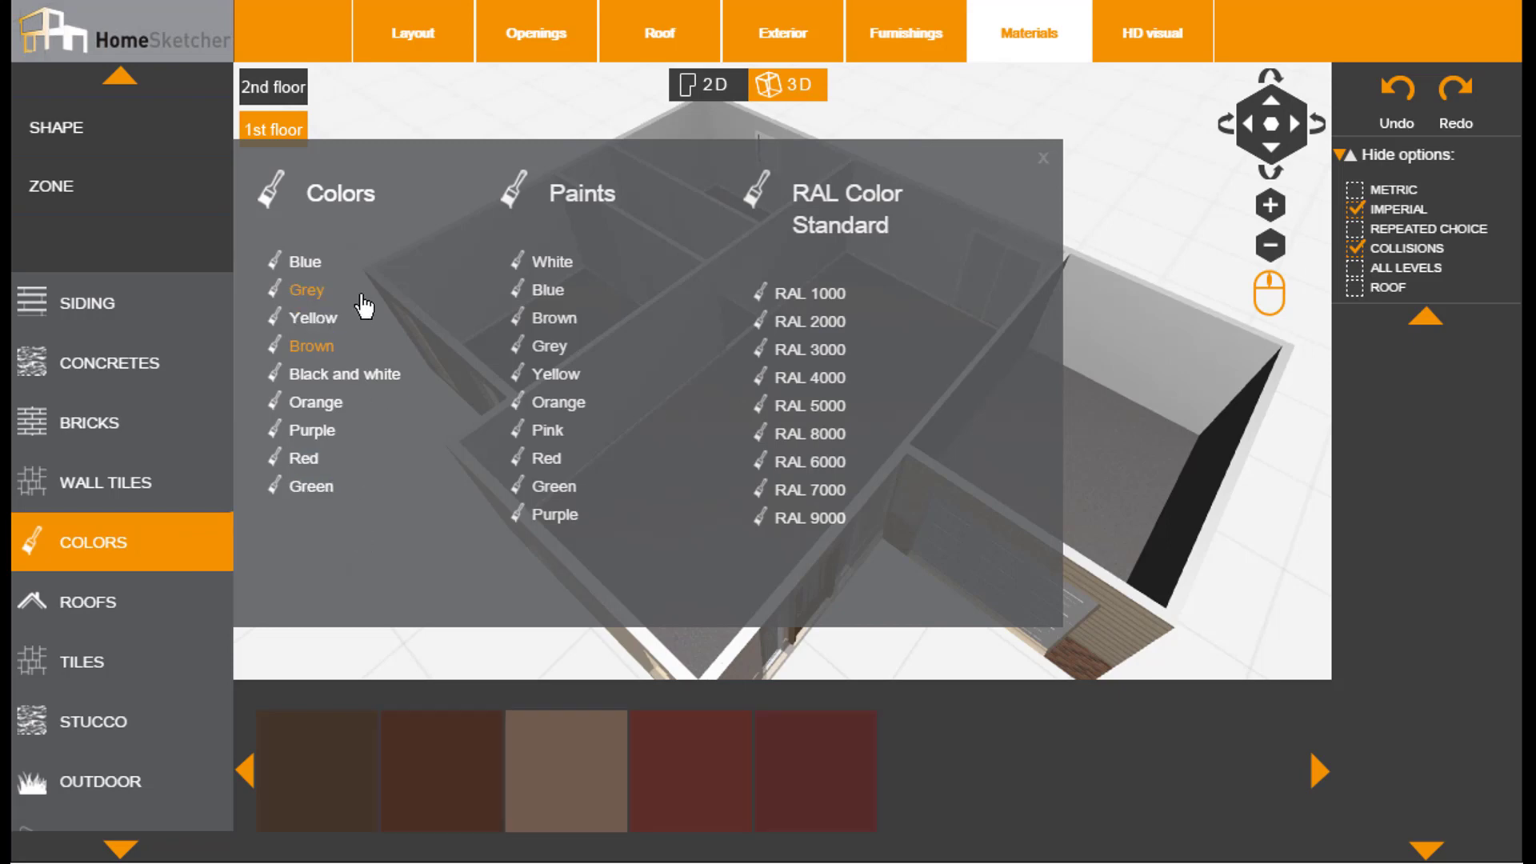
pyautogui.click(384, 390)
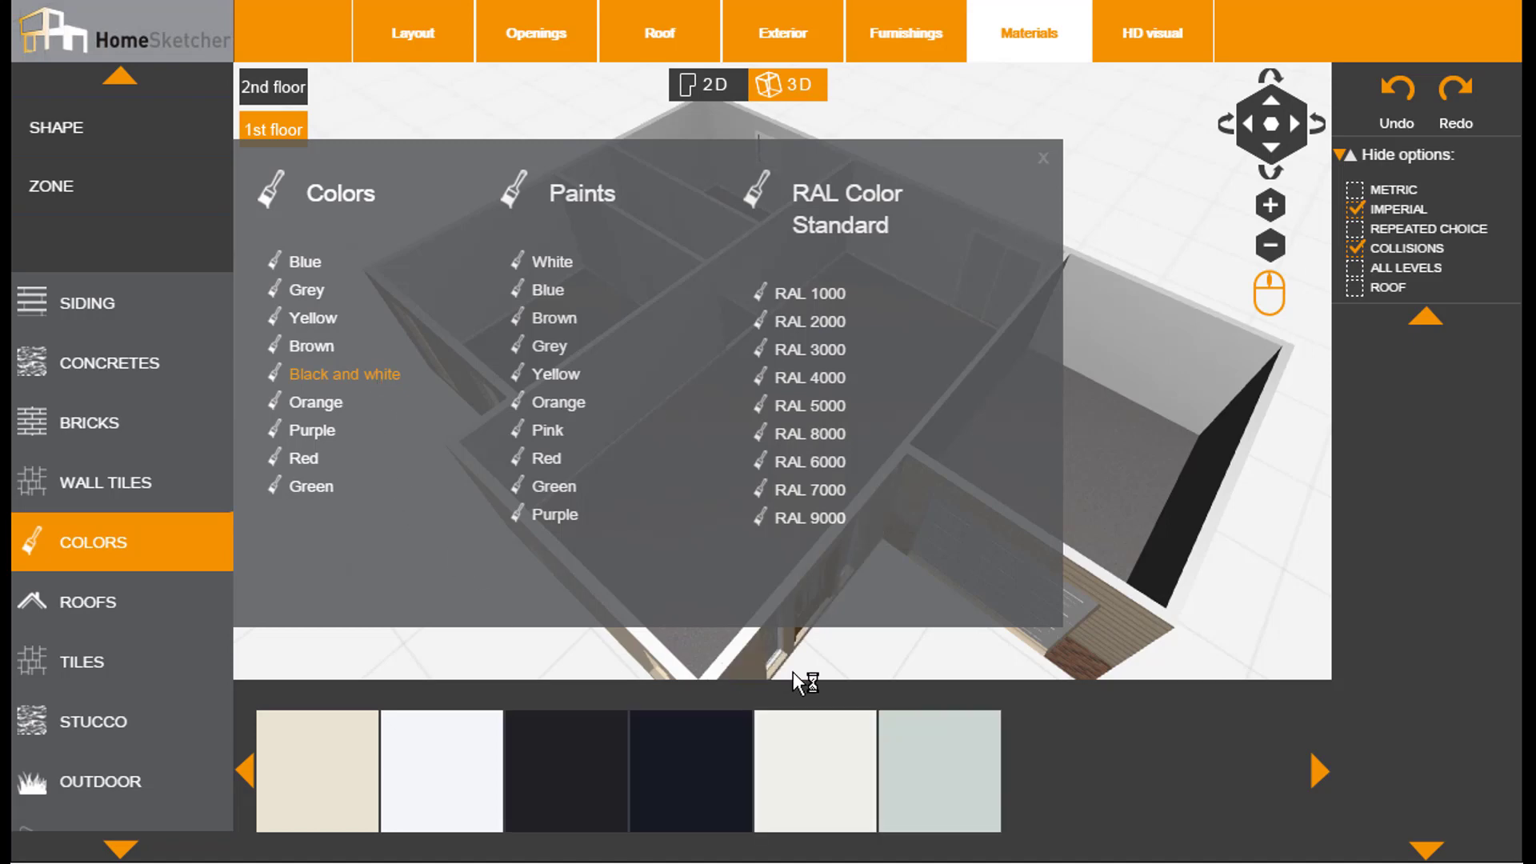
pyautogui.click(336, 768)
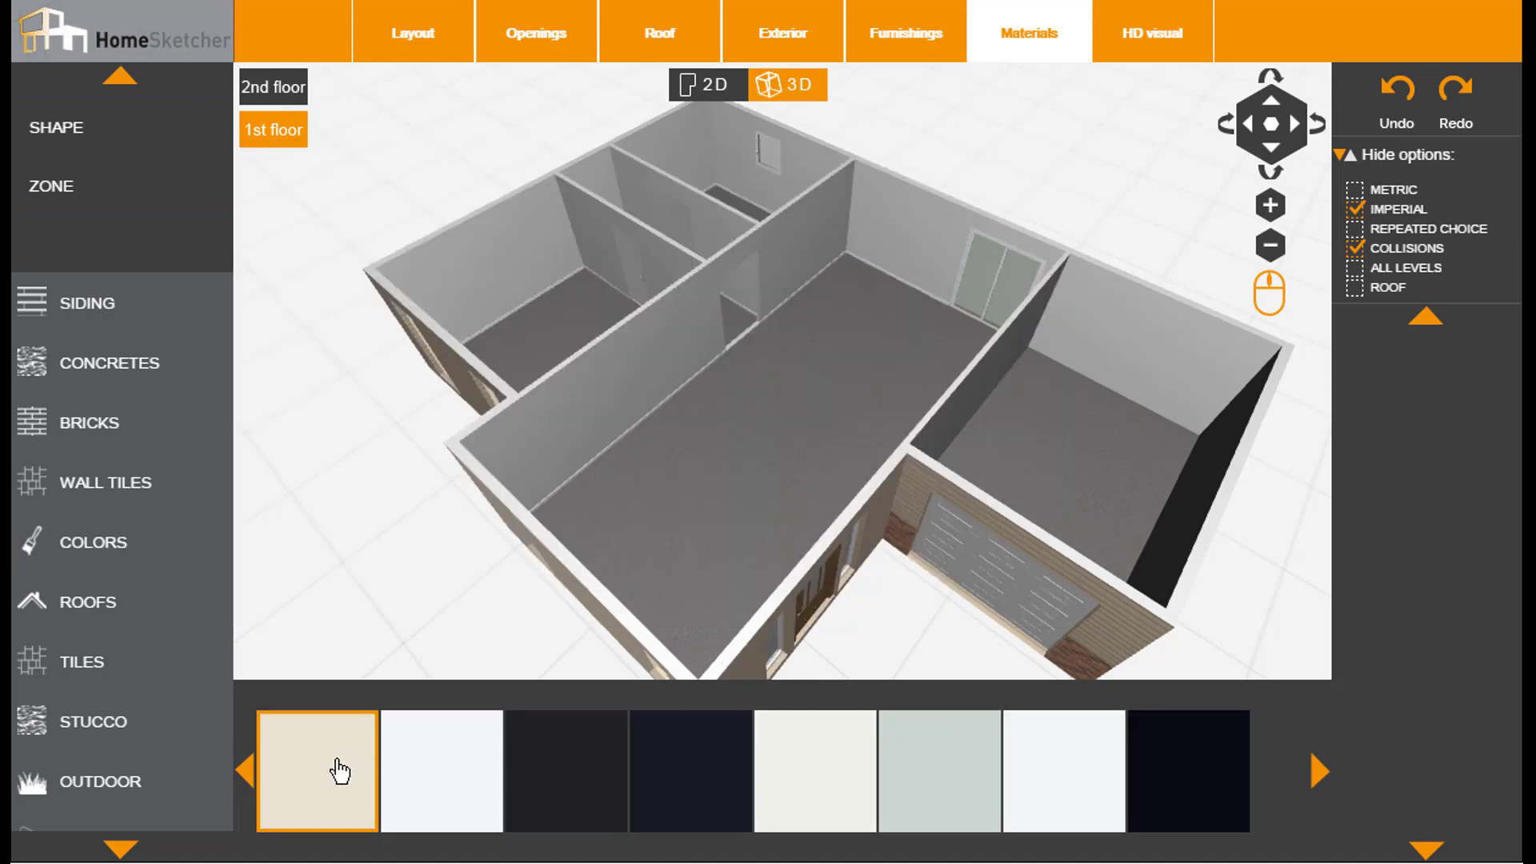
pyautogui.click(616, 371)
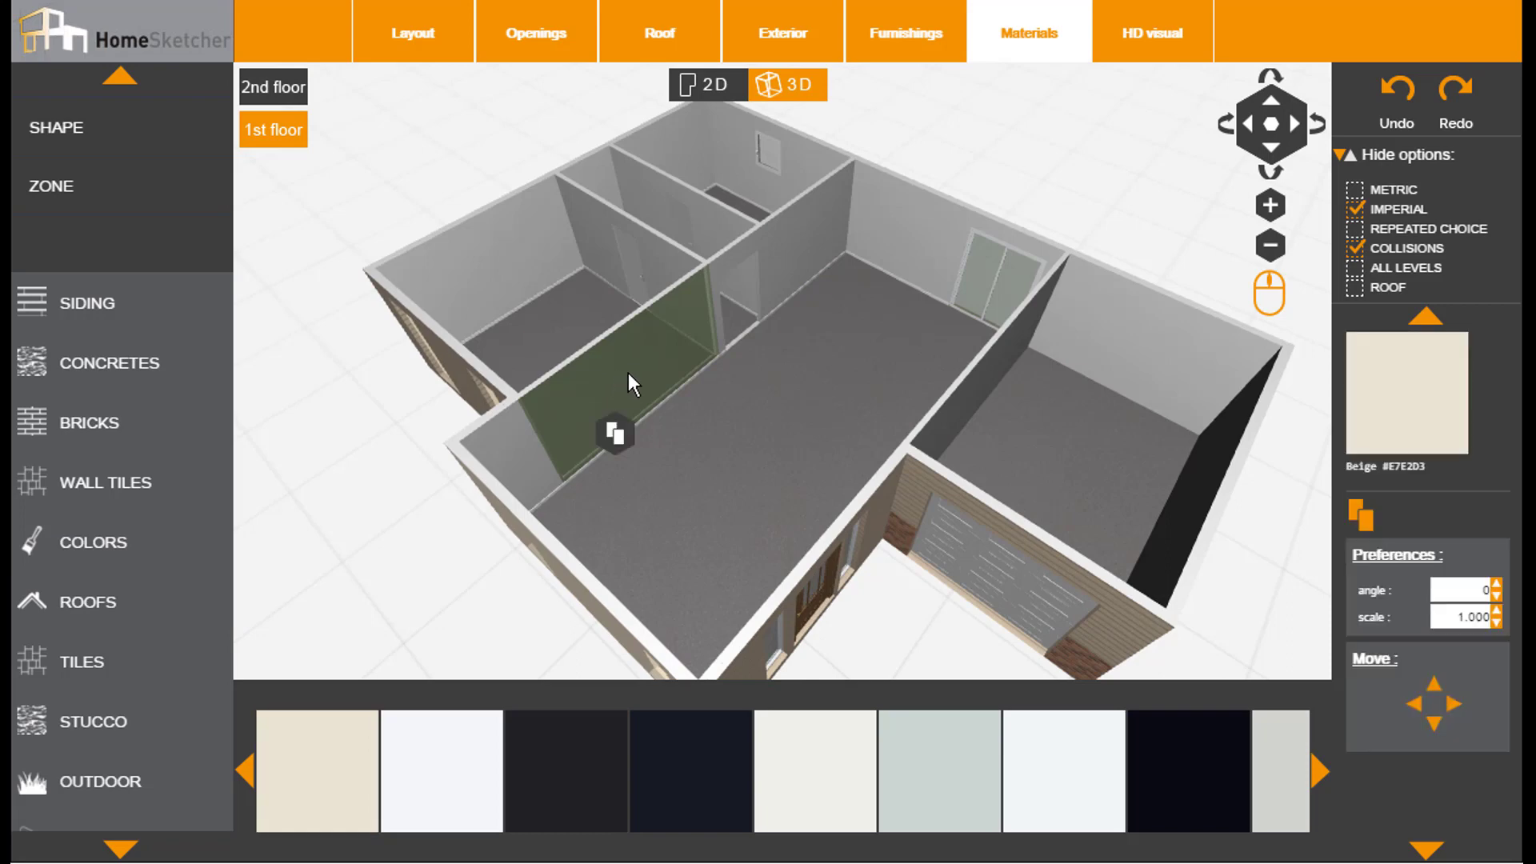
# Copy the beige color onto the partition's remaining sections at its end, above the opening and beyond it.
pyautogui.click(1370, 517)
pyautogui.click(531, 451)
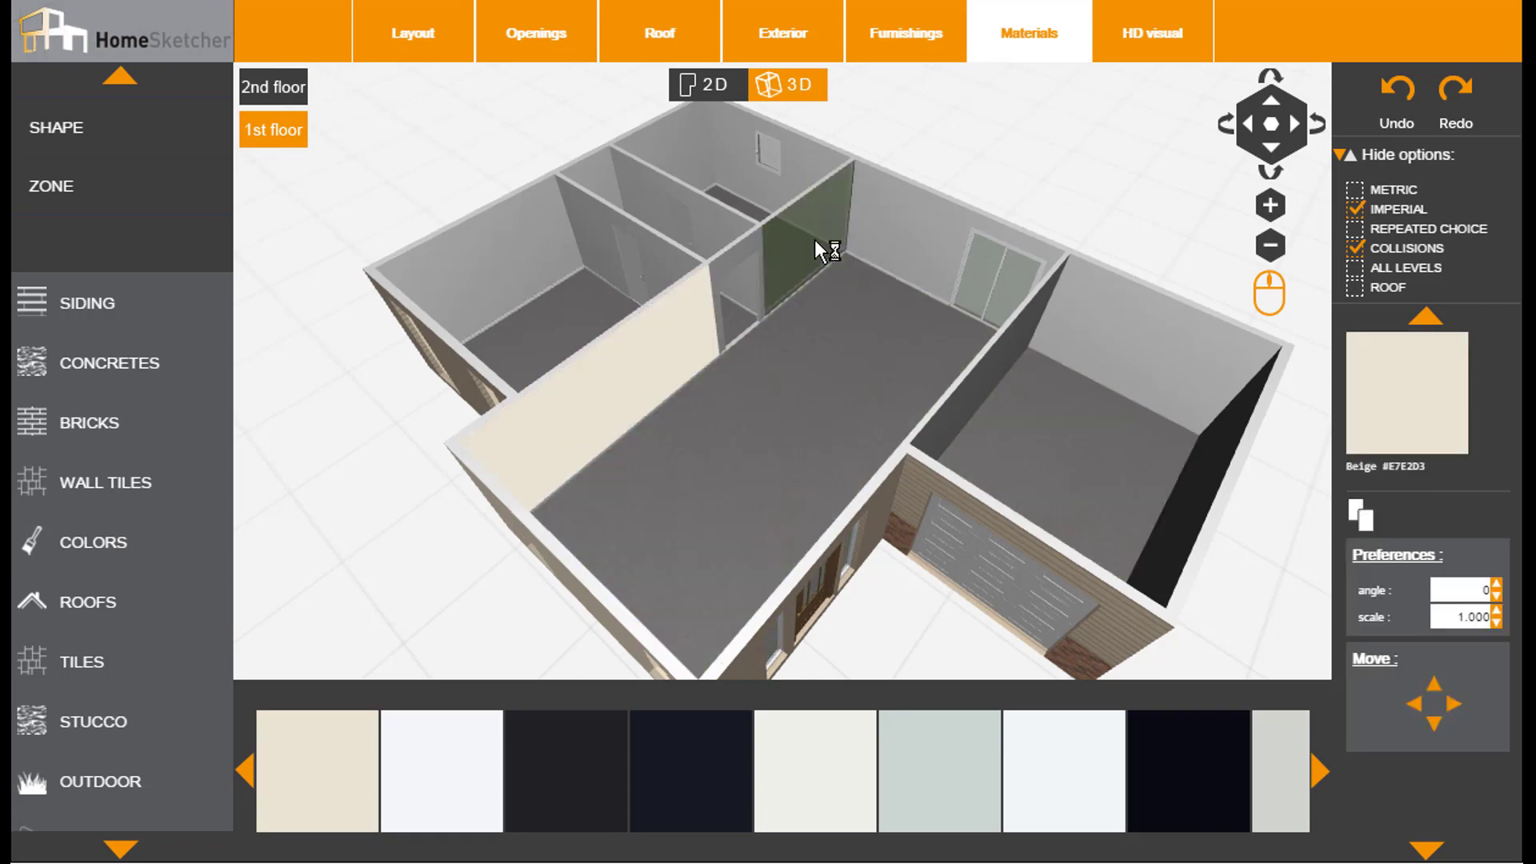
pyautogui.click(737, 245)
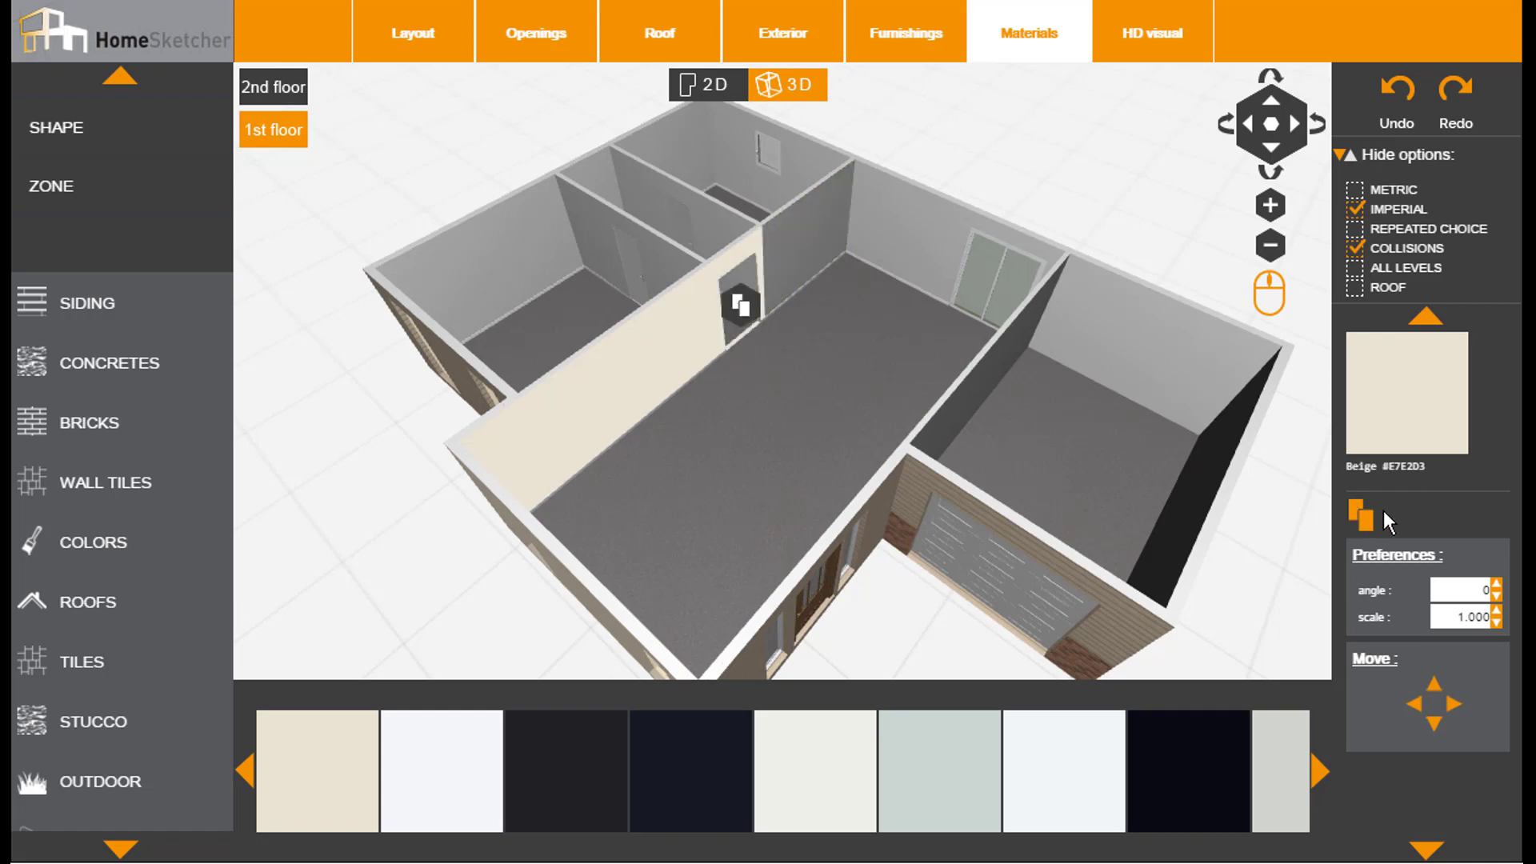
pyautogui.click(814, 232)
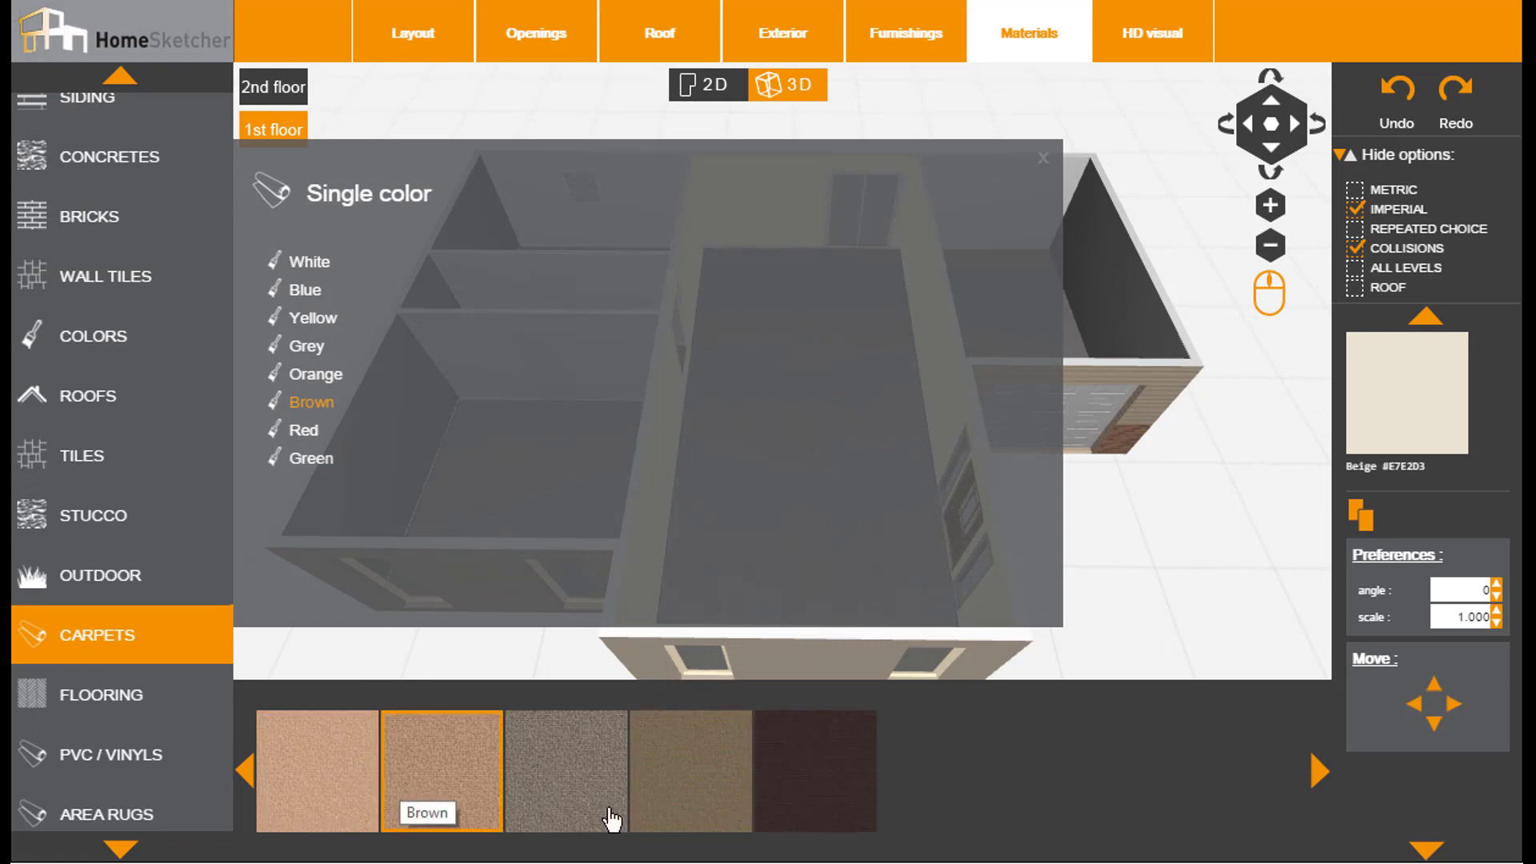
# Apply the olive-brown carpet from the single-color Brown carpets to the main room's floor.
pyautogui.click(696, 744)
pyautogui.click(761, 579)
pyautogui.click(1185, 615)
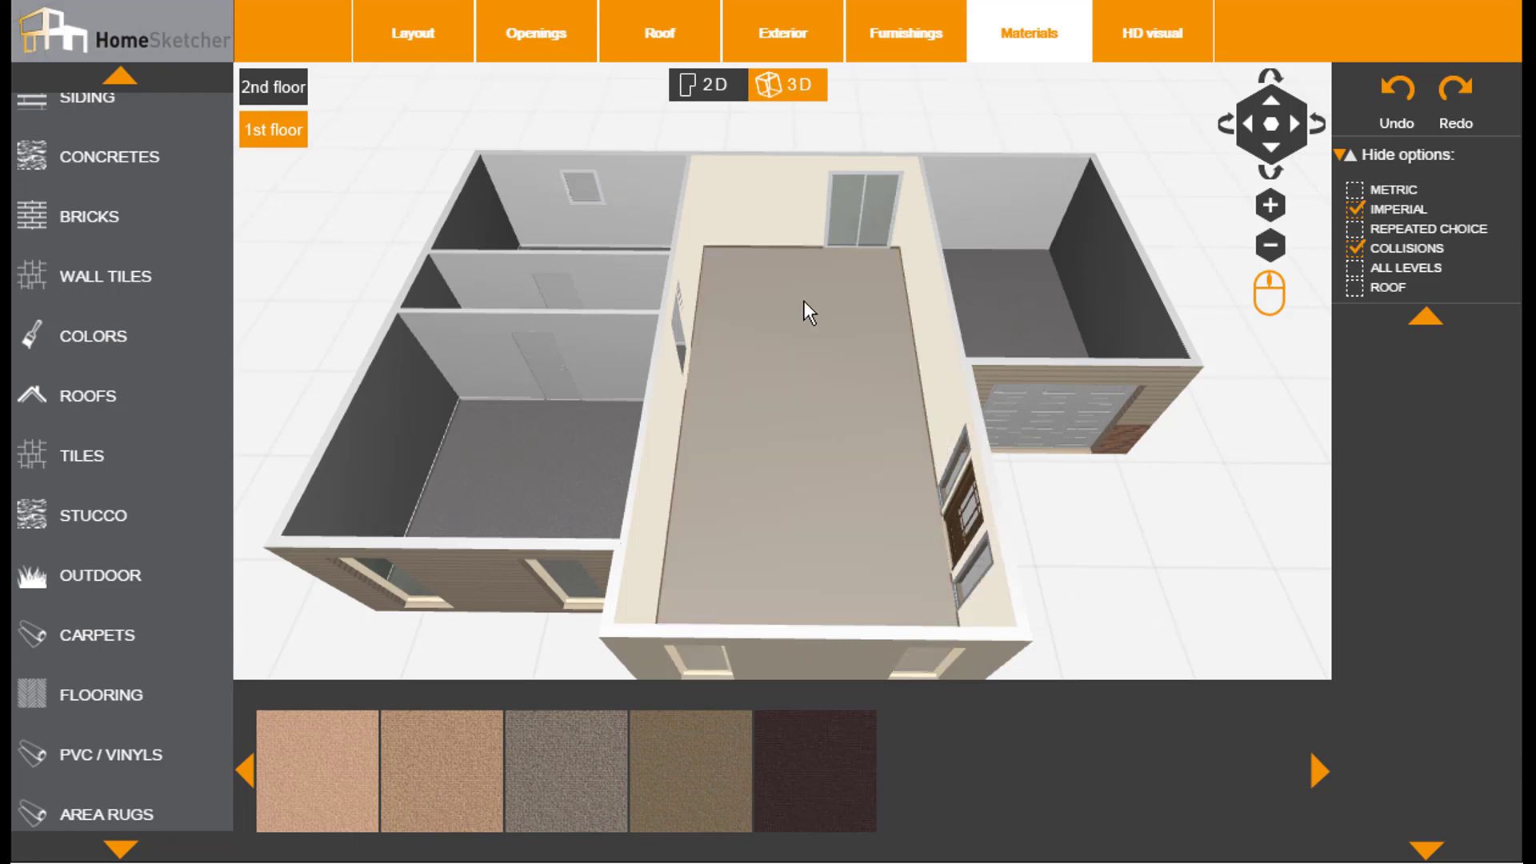
# Try a Blond laminated flooring on the main room's floor and undo it.
pyautogui.click(164, 698)
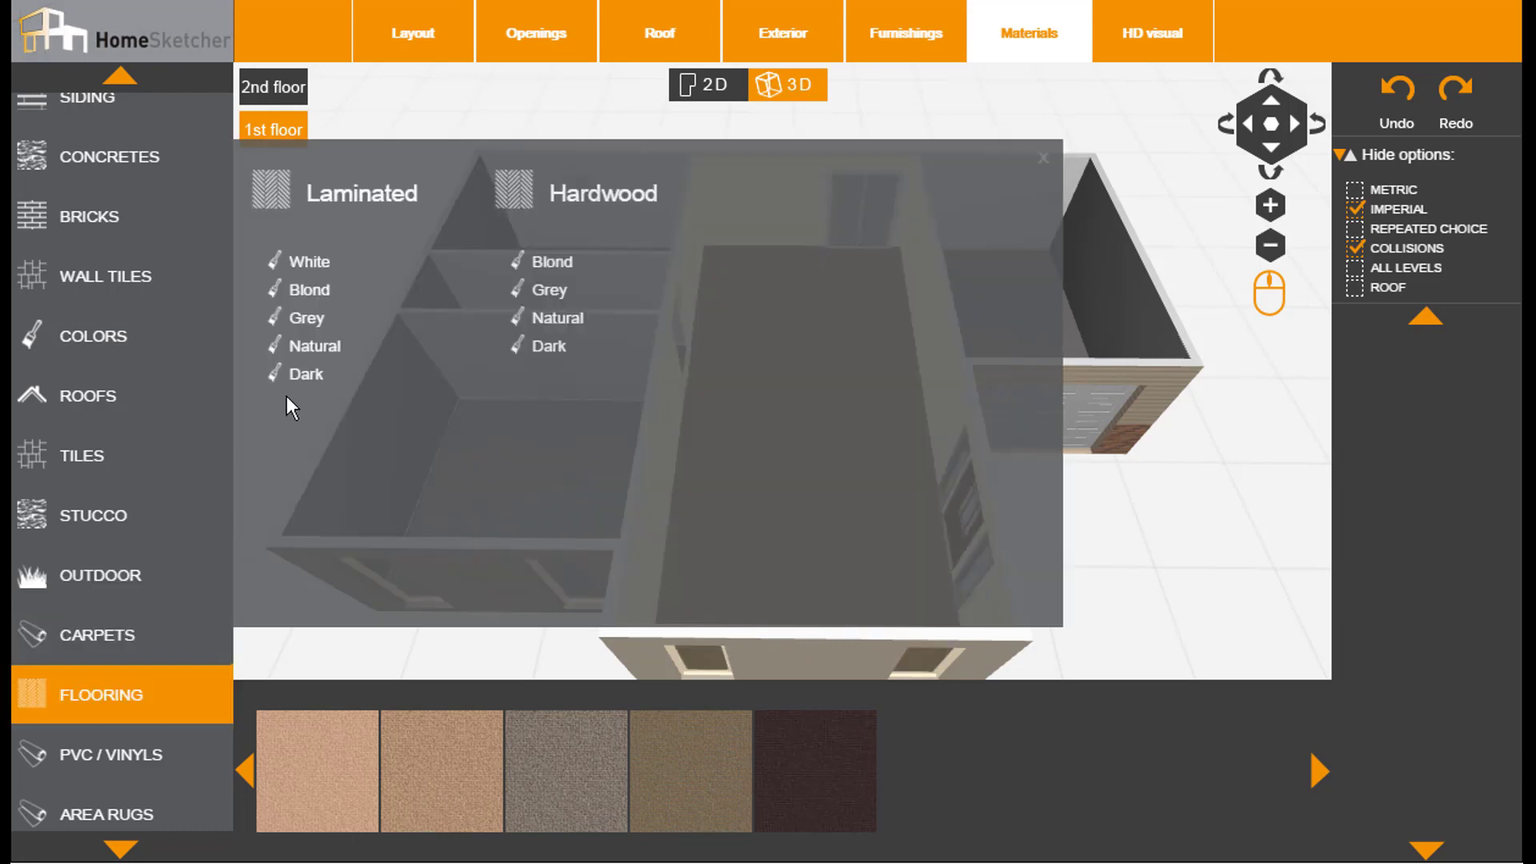
pyautogui.click(318, 294)
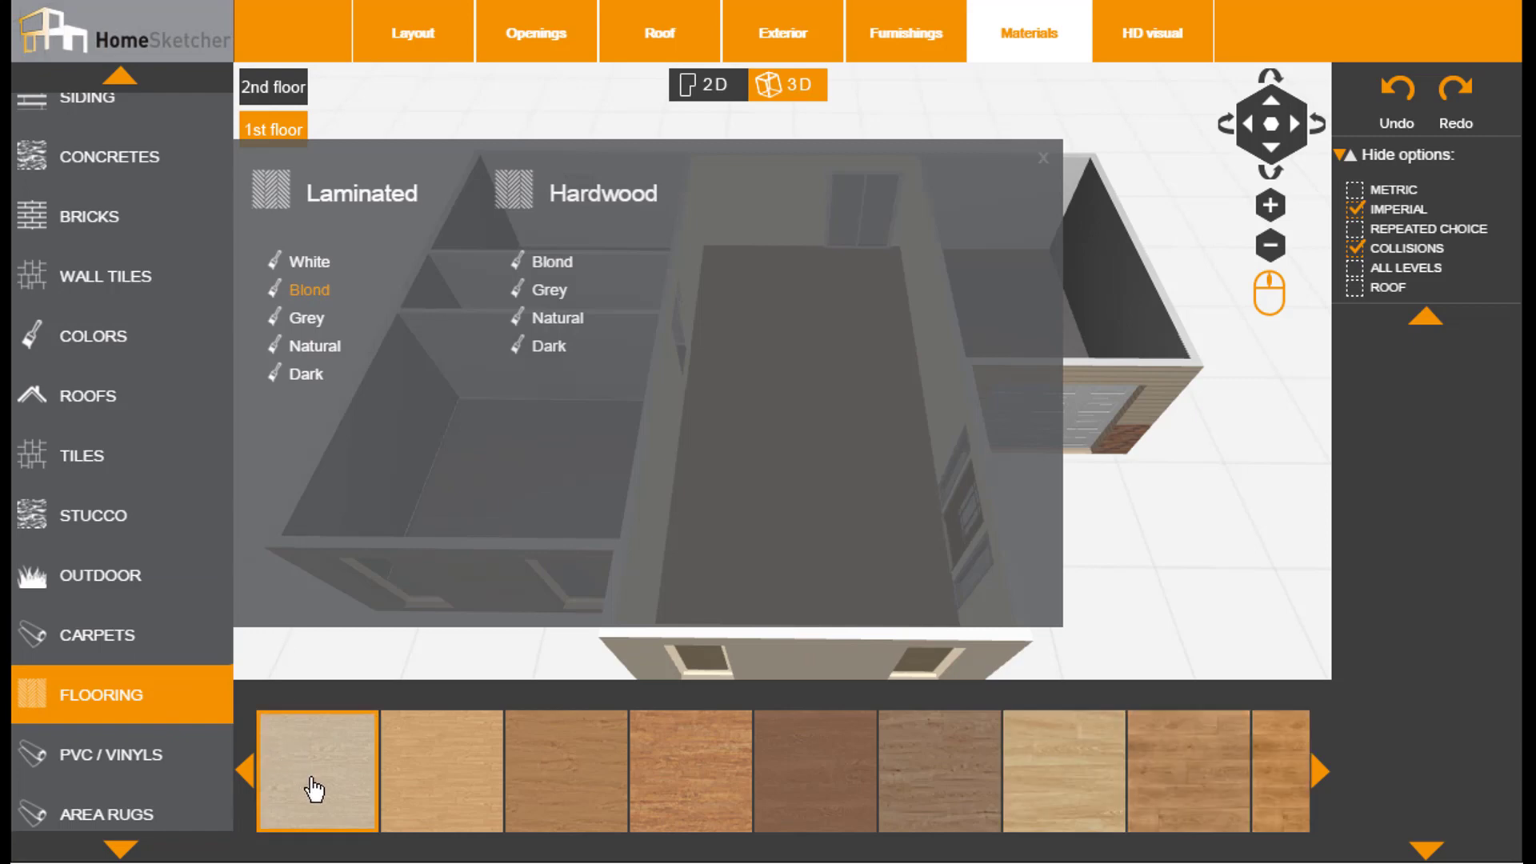
pyautogui.click(1090, 784)
pyautogui.click(845, 430)
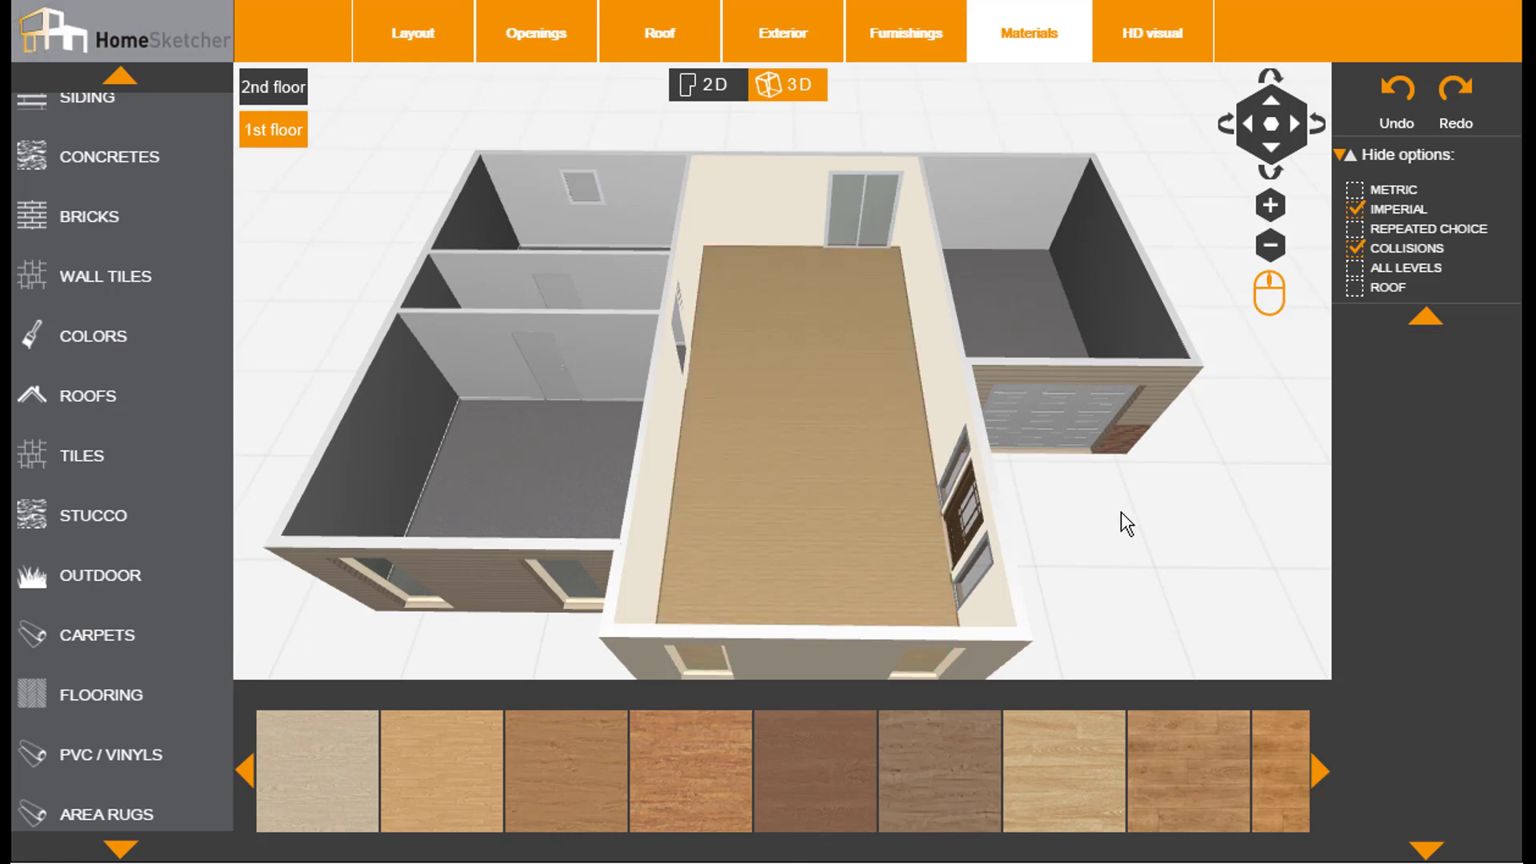
pyautogui.click(1410, 100)
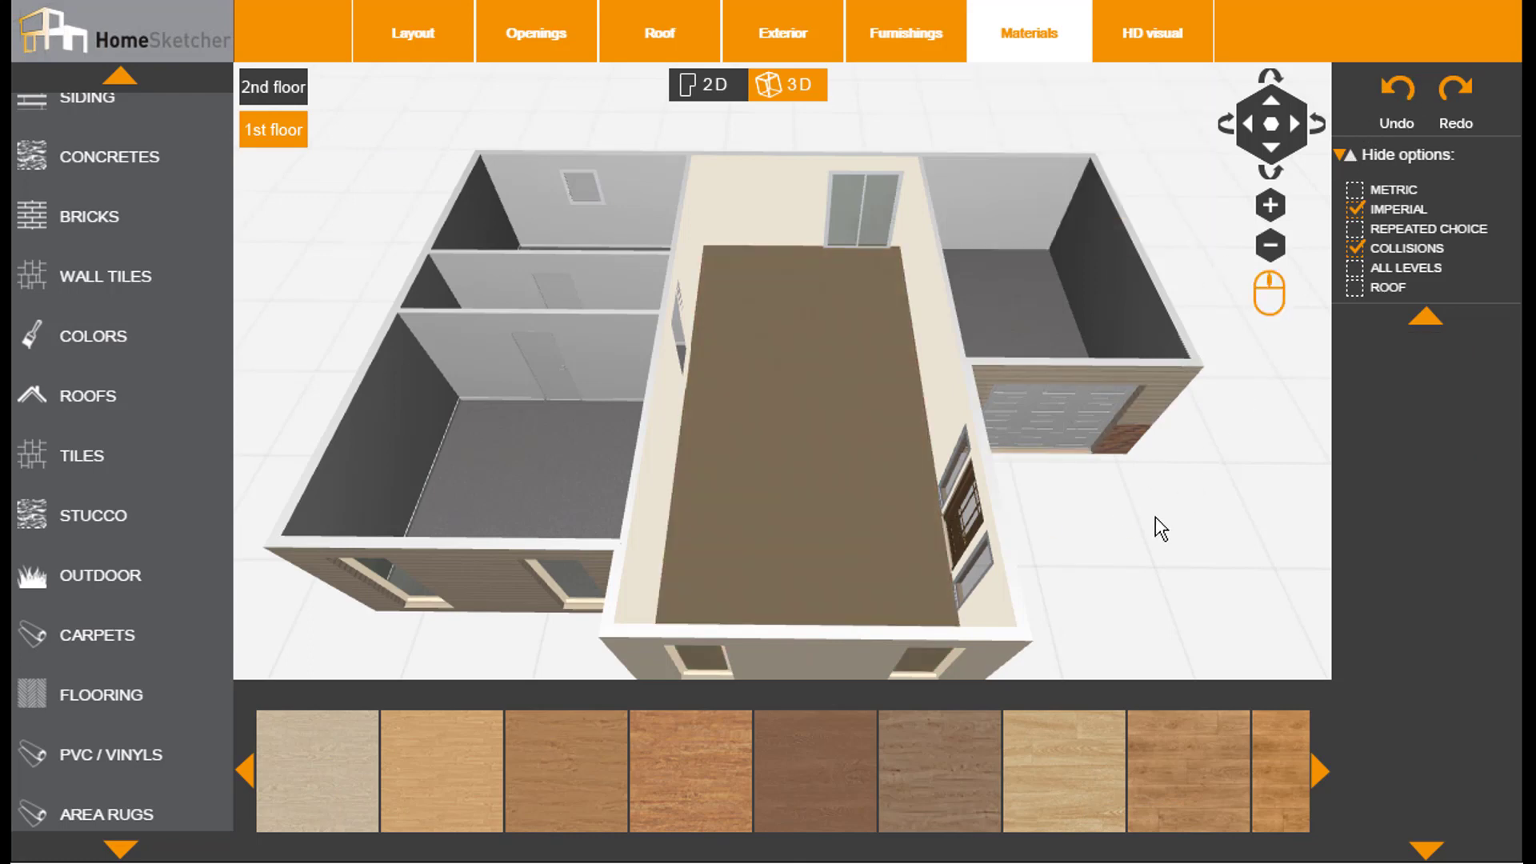
# Draw a hidden wall about 15' 4 1/2" long across the main room from the upper partition corner to the garage wall, and select it.
pyautogui.click(749, 409)
pyautogui.click(412, 33)
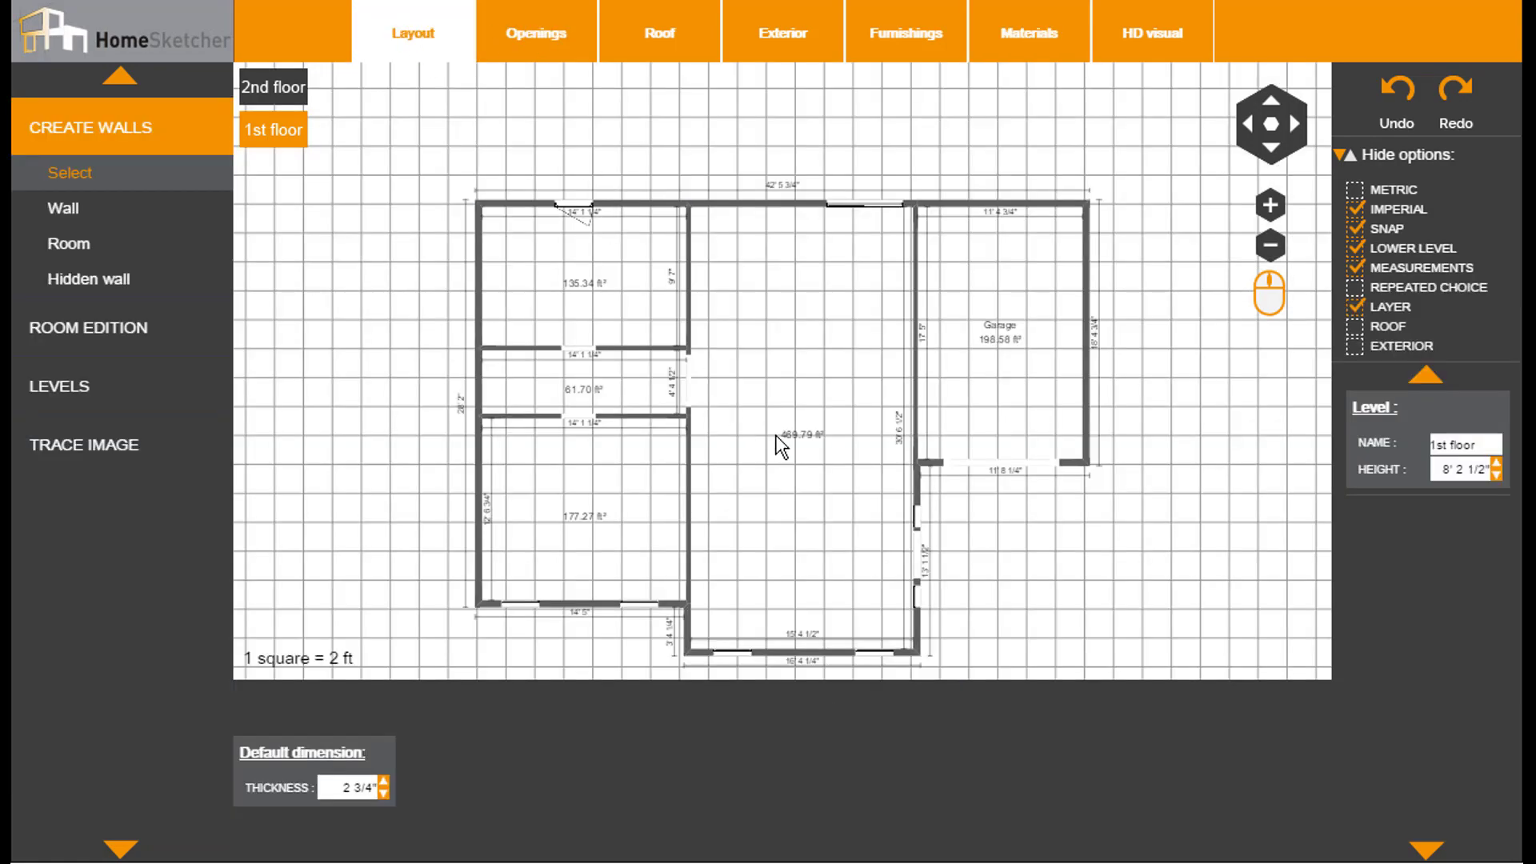
pyautogui.scroll(3, 776, 436)
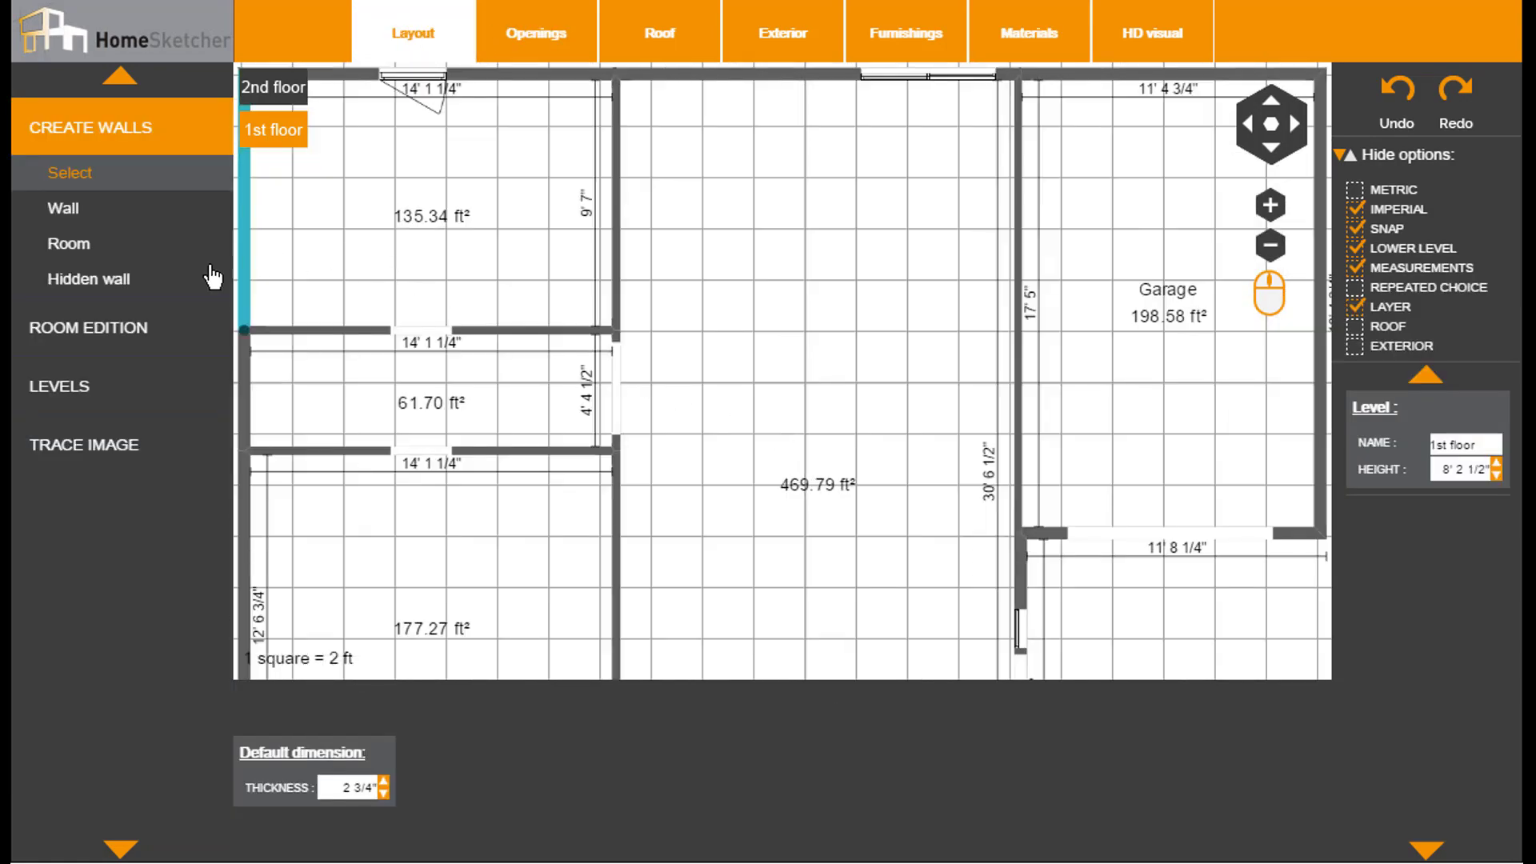
pyautogui.click(148, 289)
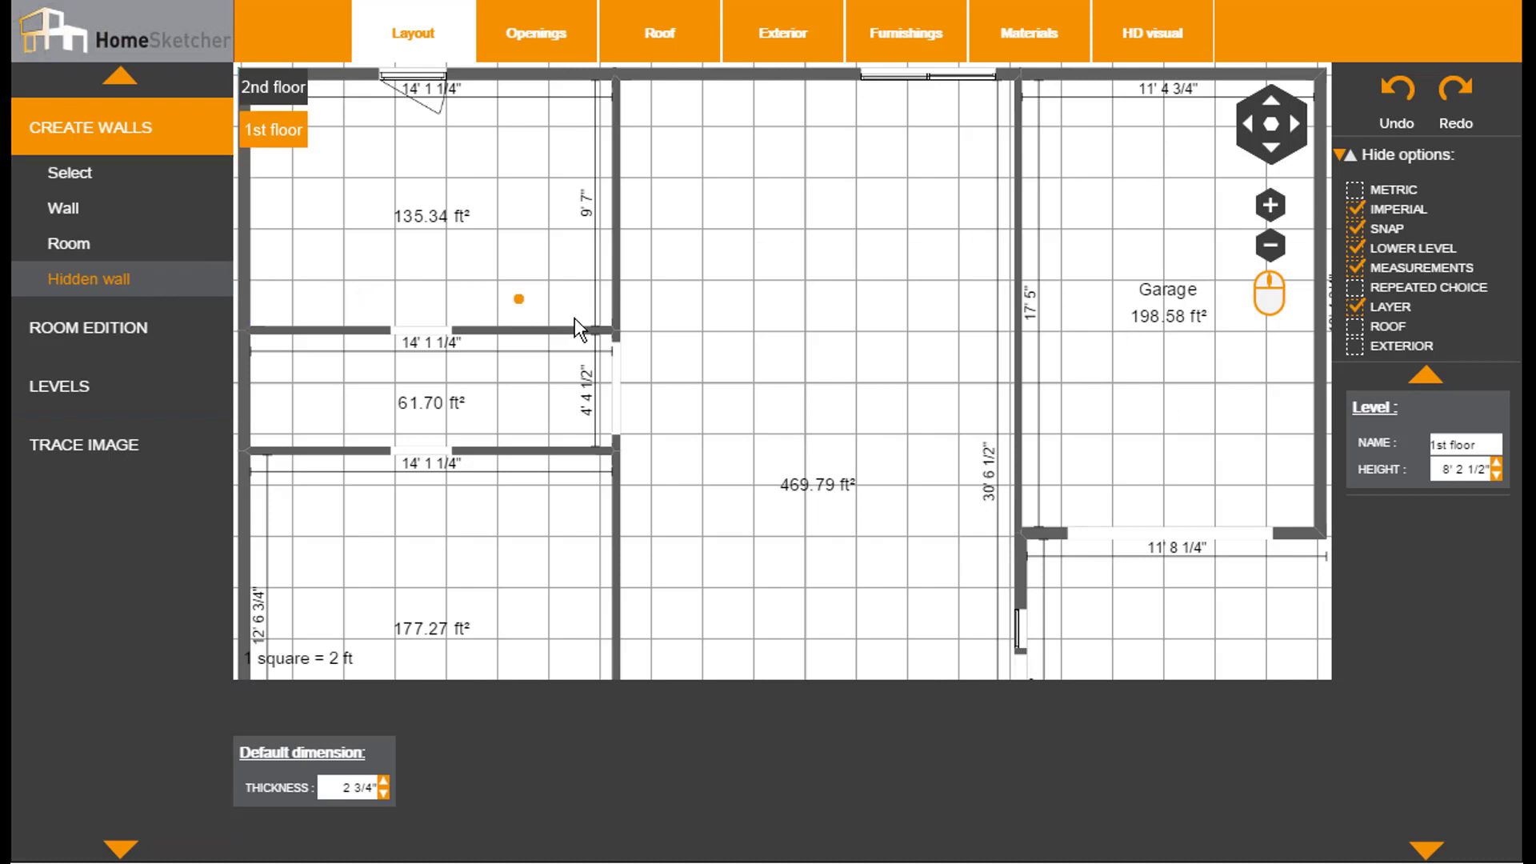
pyautogui.click(614, 329)
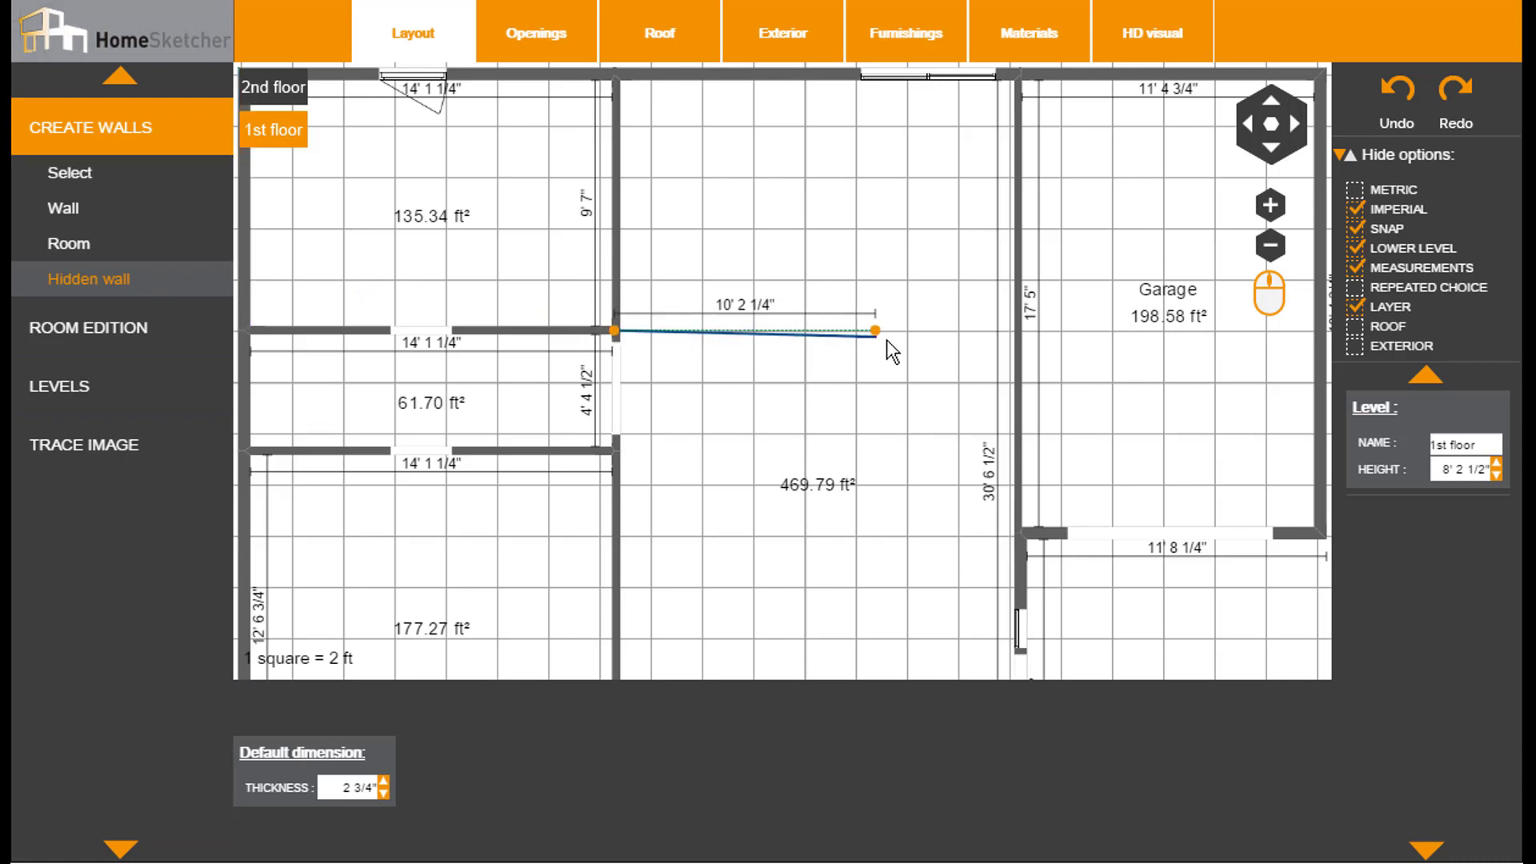
pyautogui.click(1016, 331)
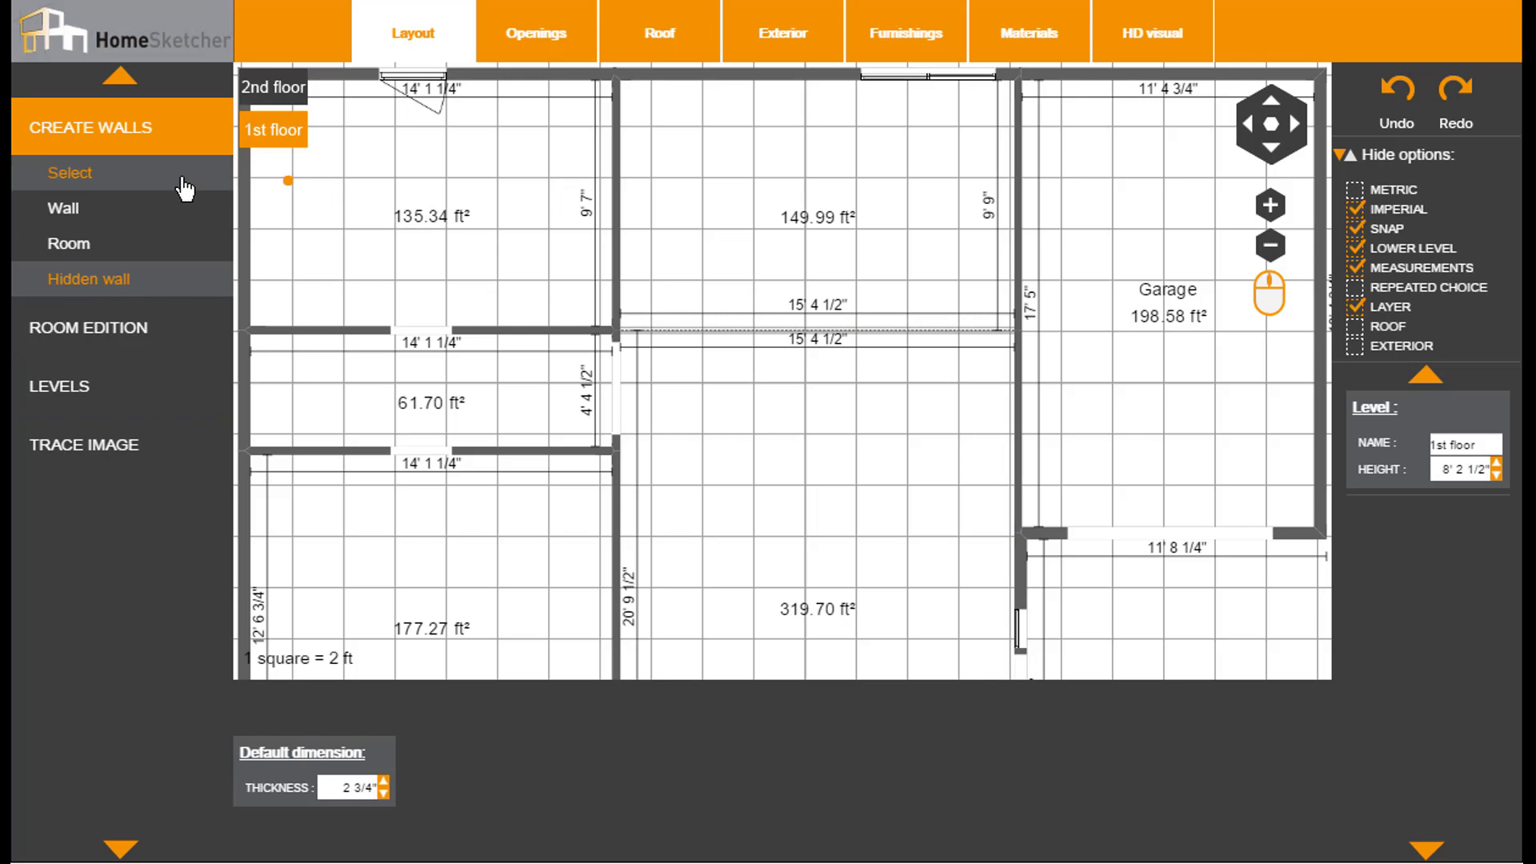
pyautogui.click(152, 177)
pyautogui.click(832, 330)
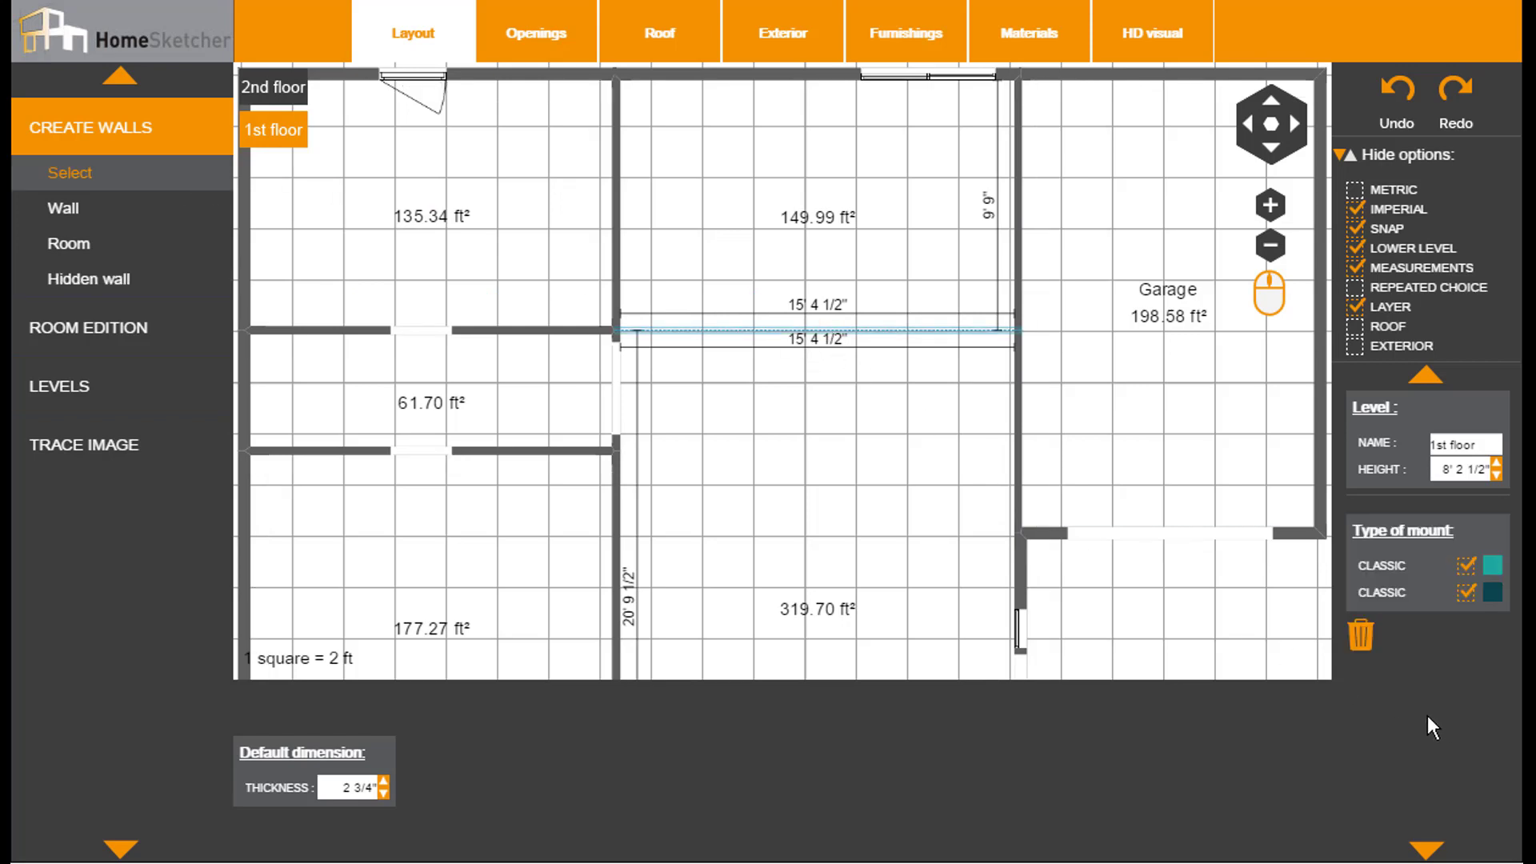
# Apply the Oléane selection flooring from the Dark hardwoods to the main room's floor area by the sliding door.
pyautogui.click(1007, 53)
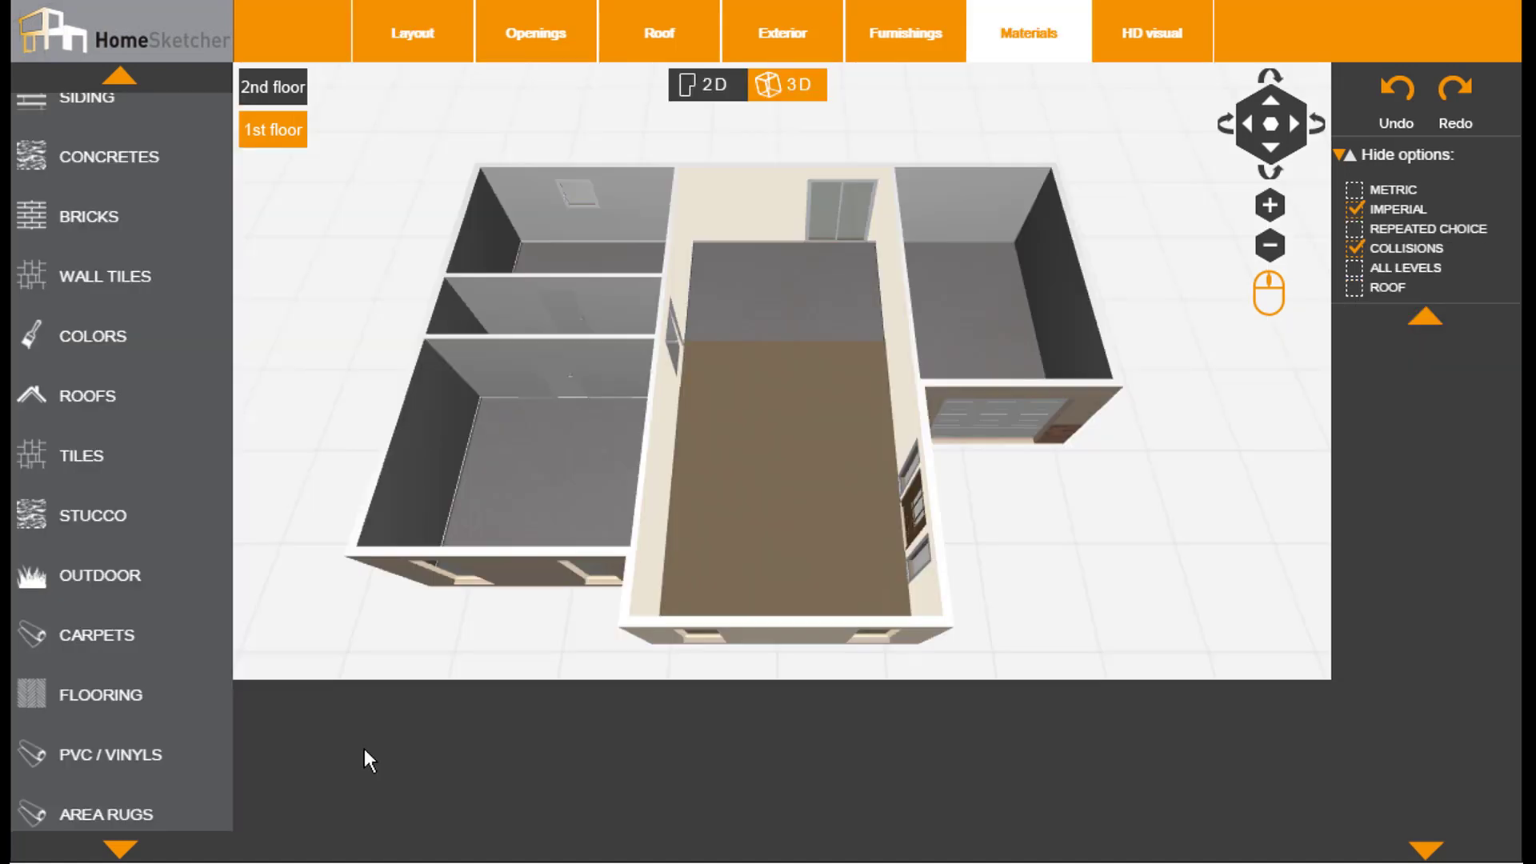
pyautogui.click(149, 703)
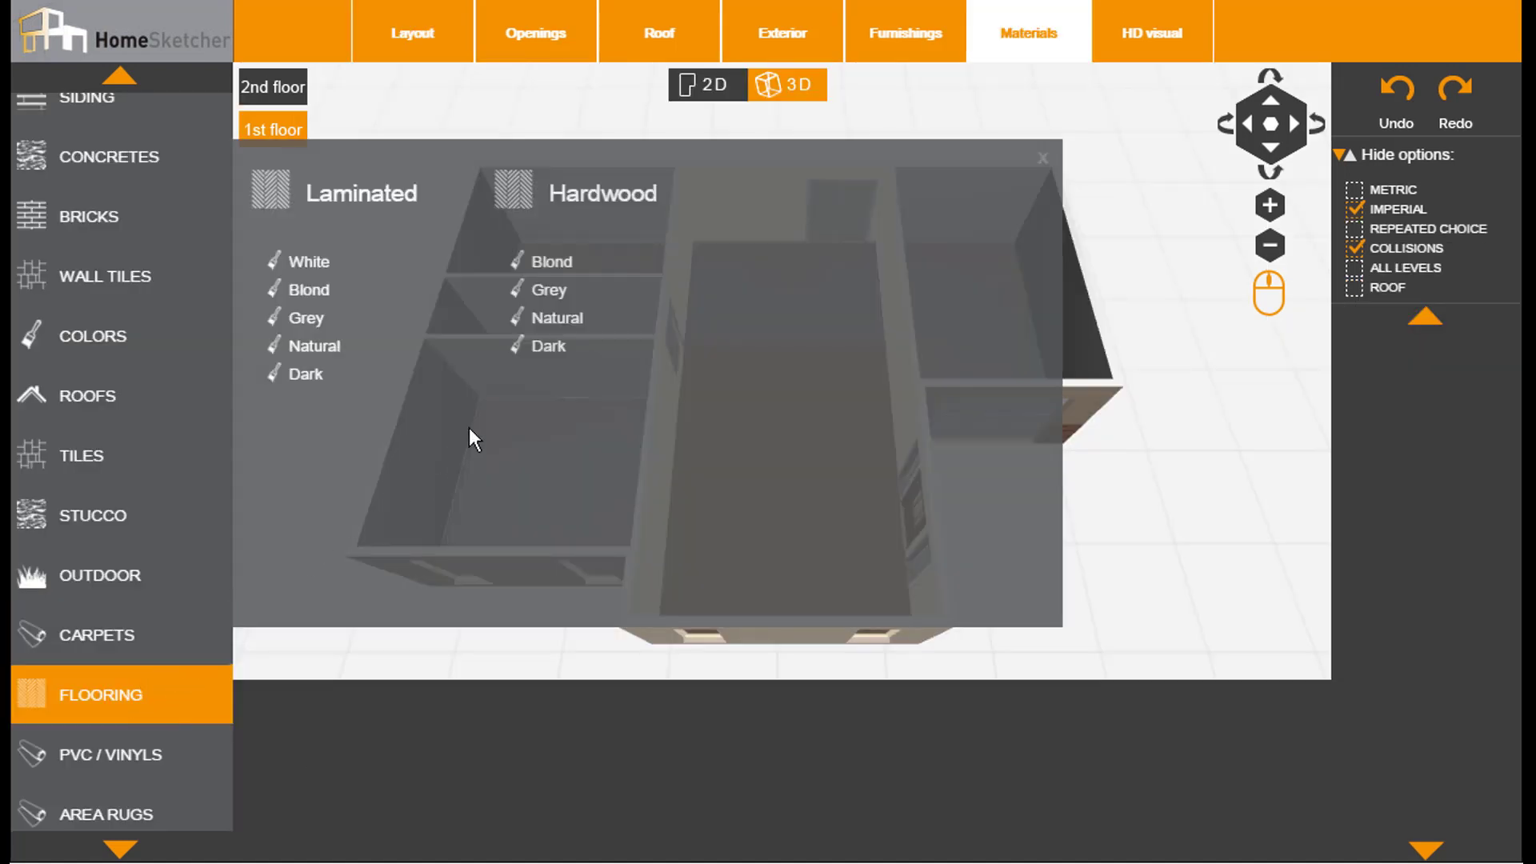
pyautogui.click(551, 350)
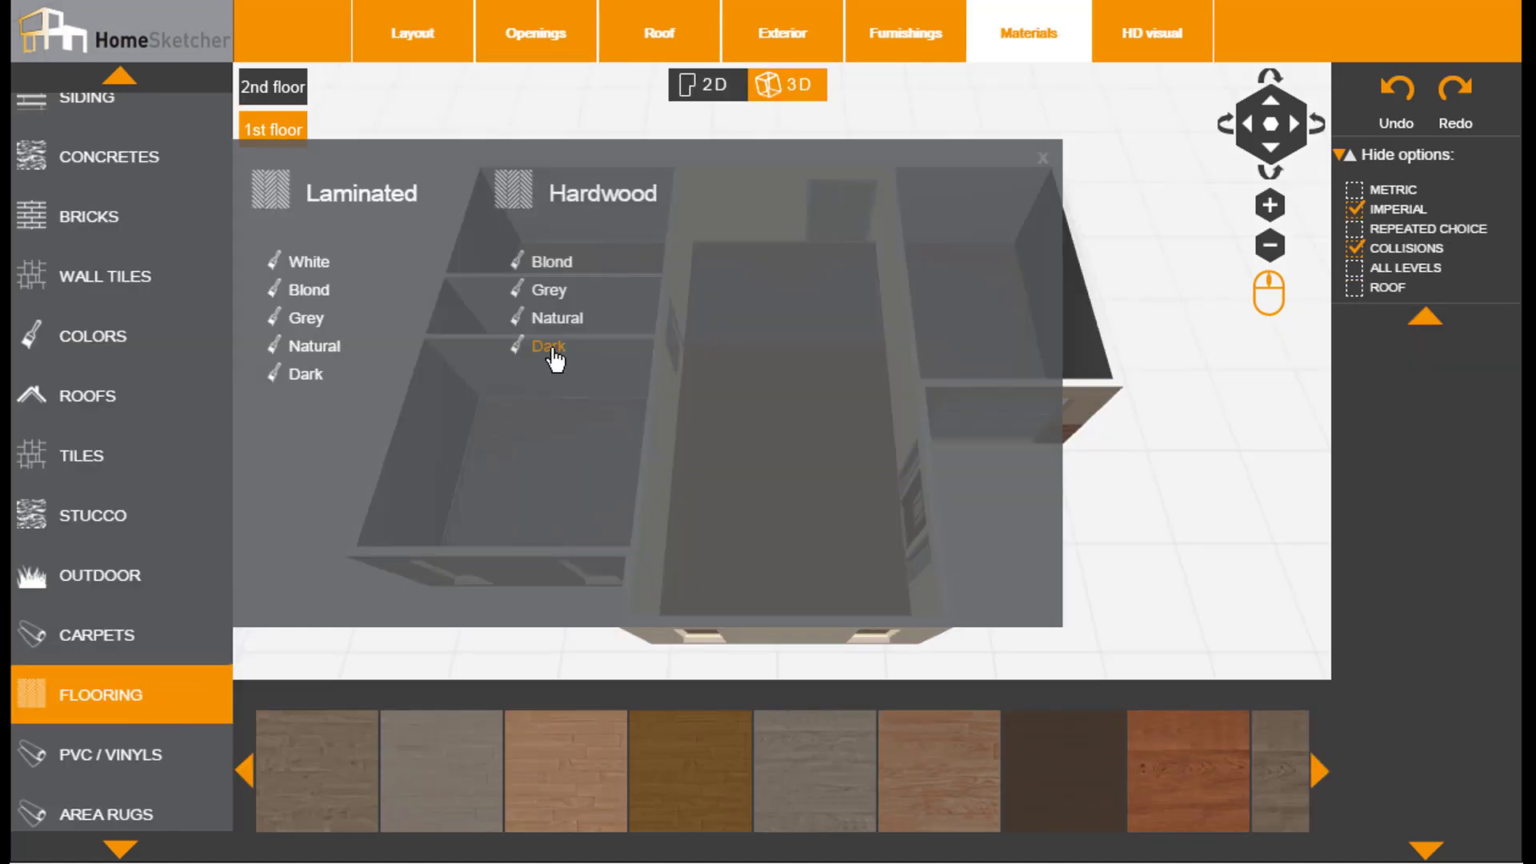
pyautogui.click(1178, 762)
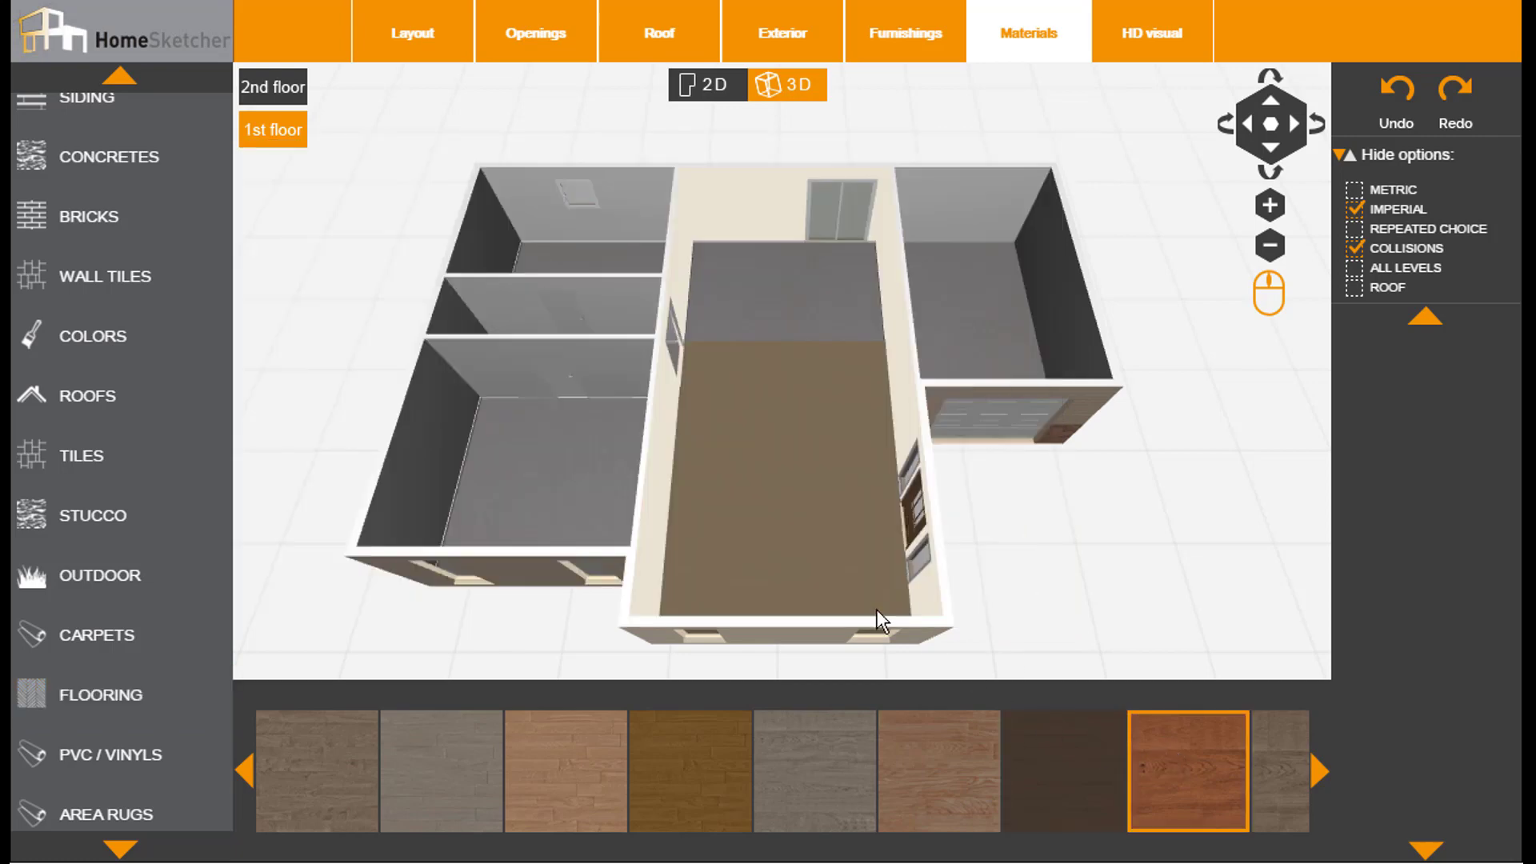
pyautogui.click(791, 316)
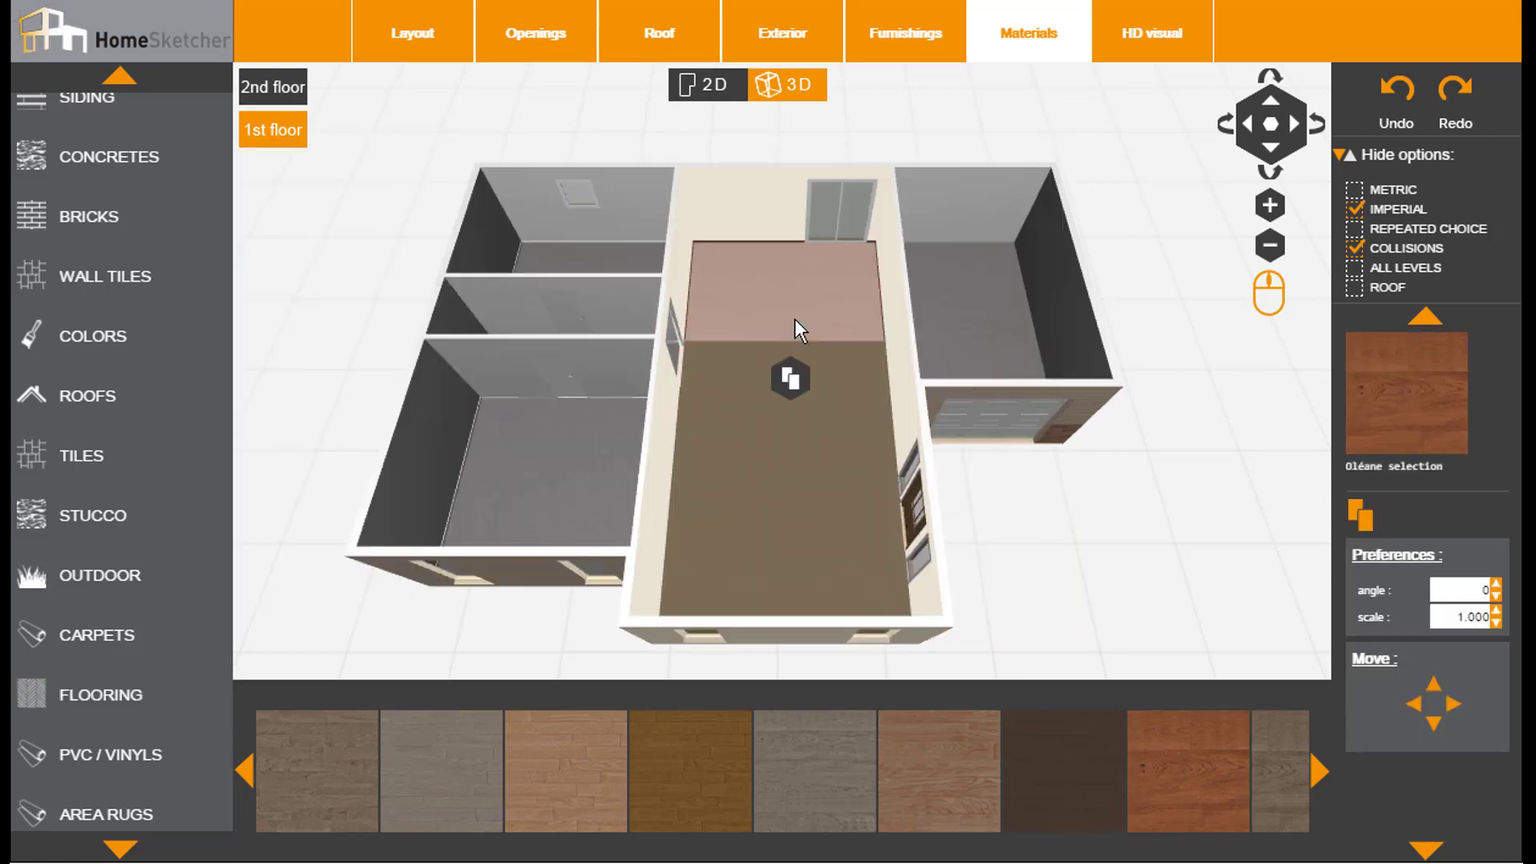
pyautogui.click(1073, 508)
# Place a rectangular floor zone on the carpet just inside the front door.
pyautogui.moveTo(669, 611); pyautogui.dragTo(1186, 480)
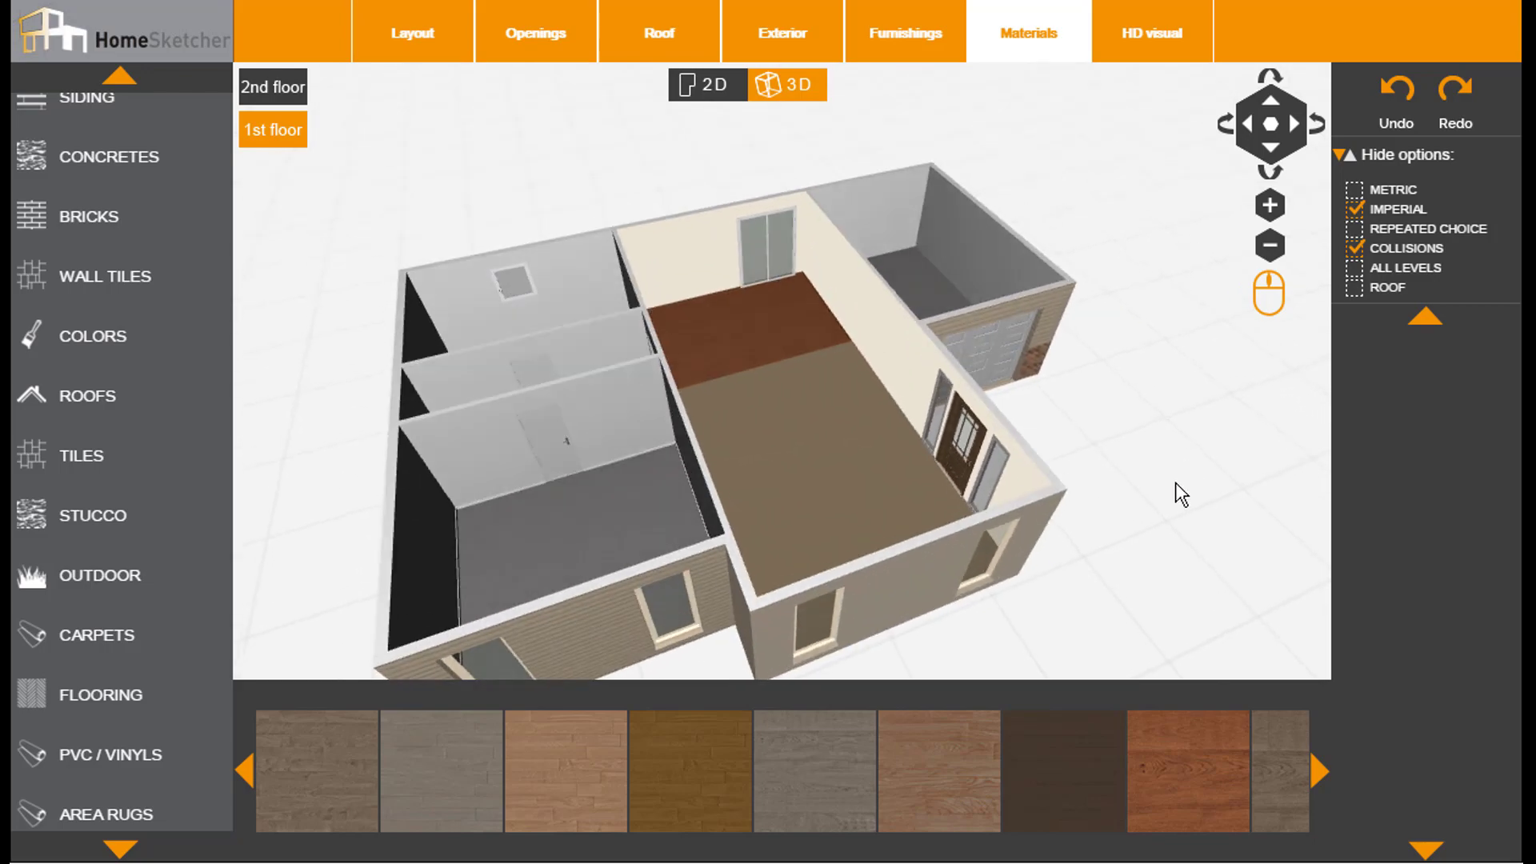
pyautogui.moveTo(332, 501); pyautogui.dragTo(629, 536)
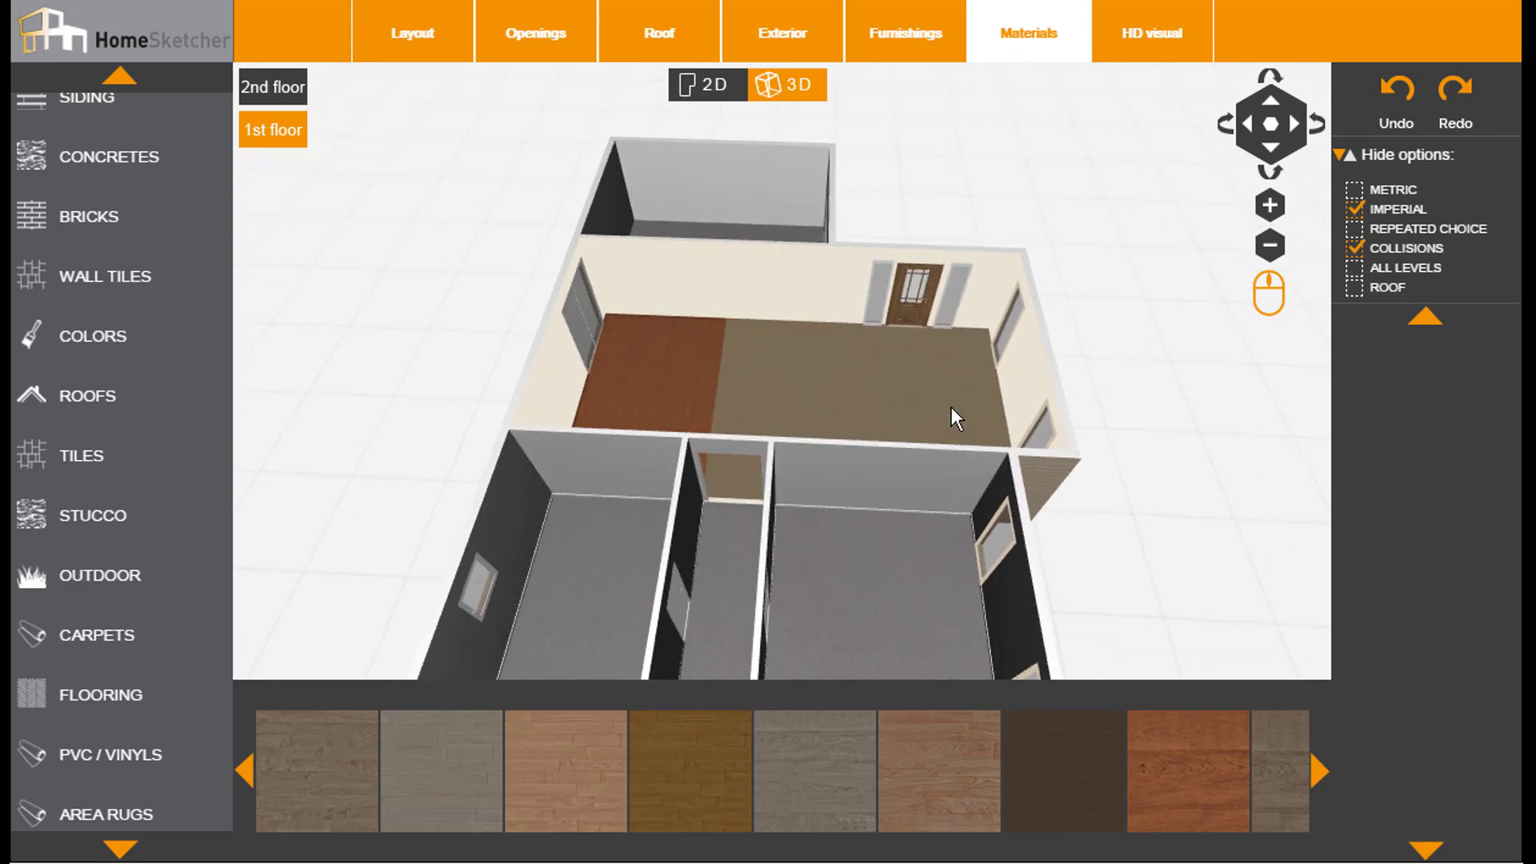
pyautogui.scroll(5, 992, 432)
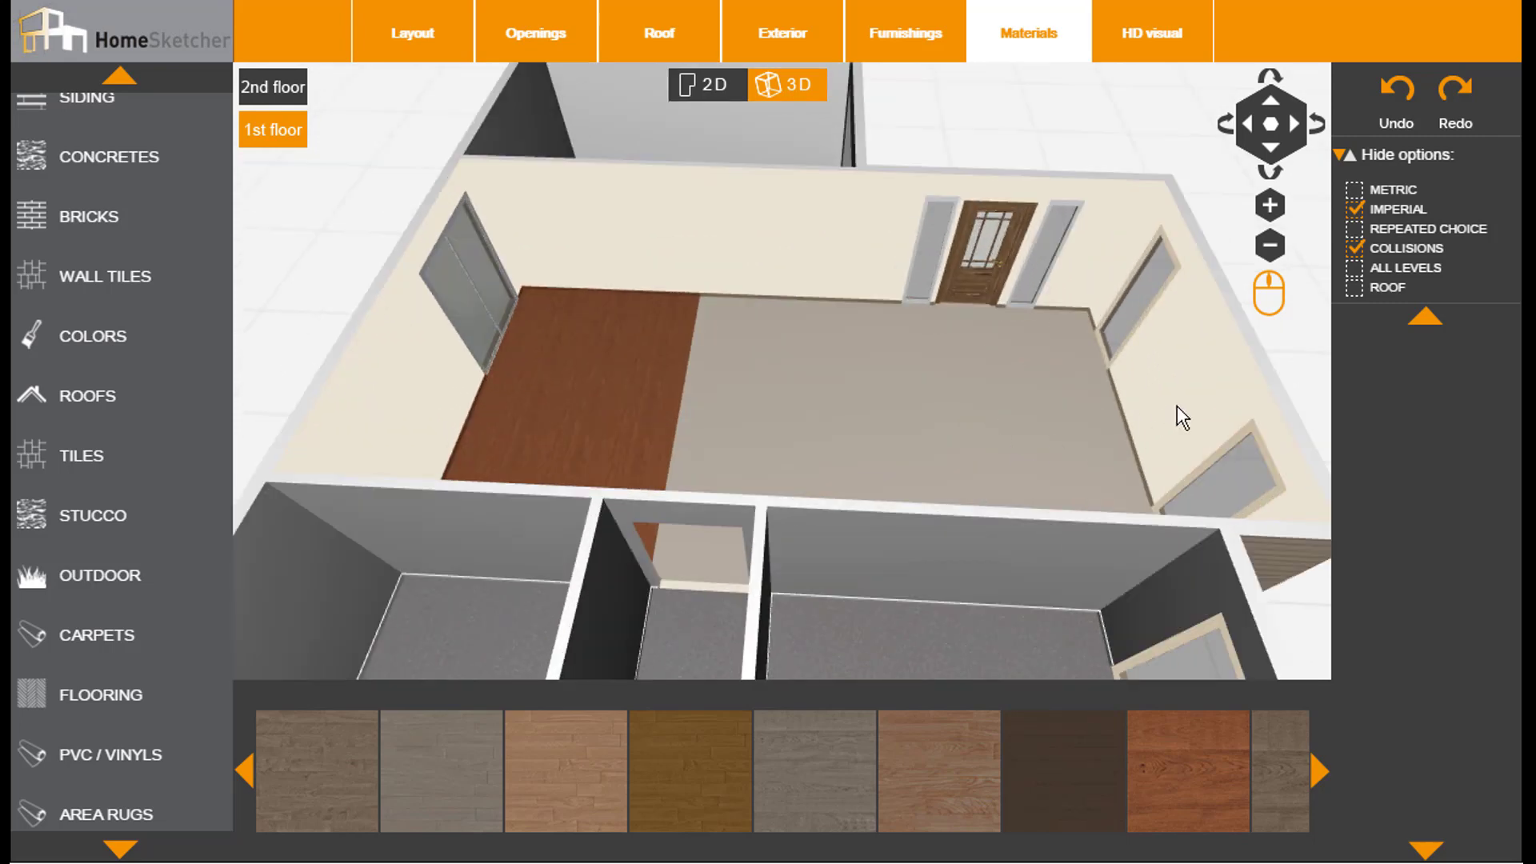
pyautogui.moveTo(1179, 364); pyautogui.dragTo(1192, 345)
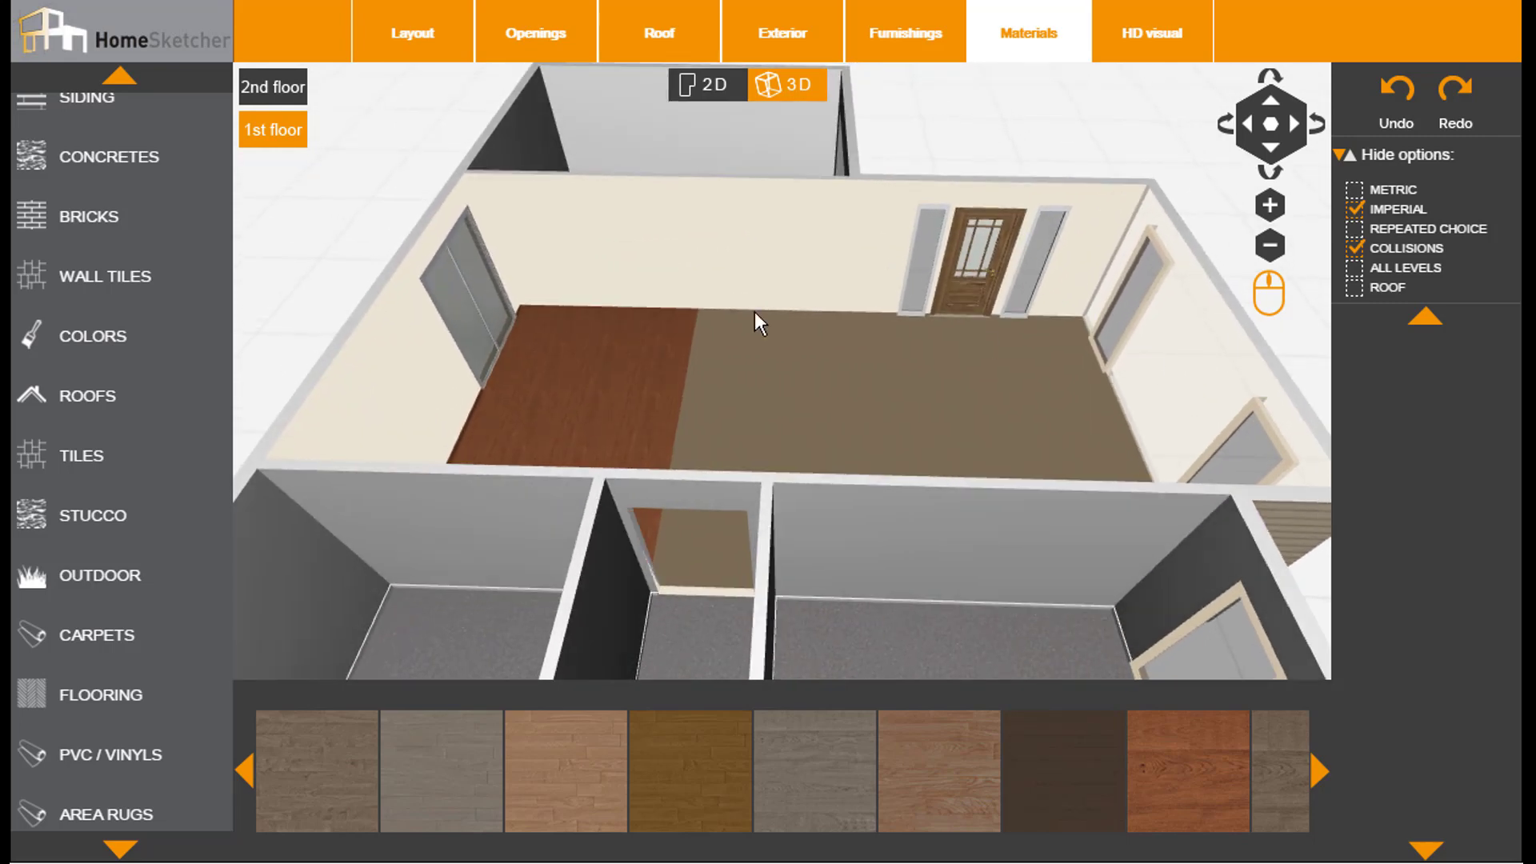
pyautogui.click(239, 273)
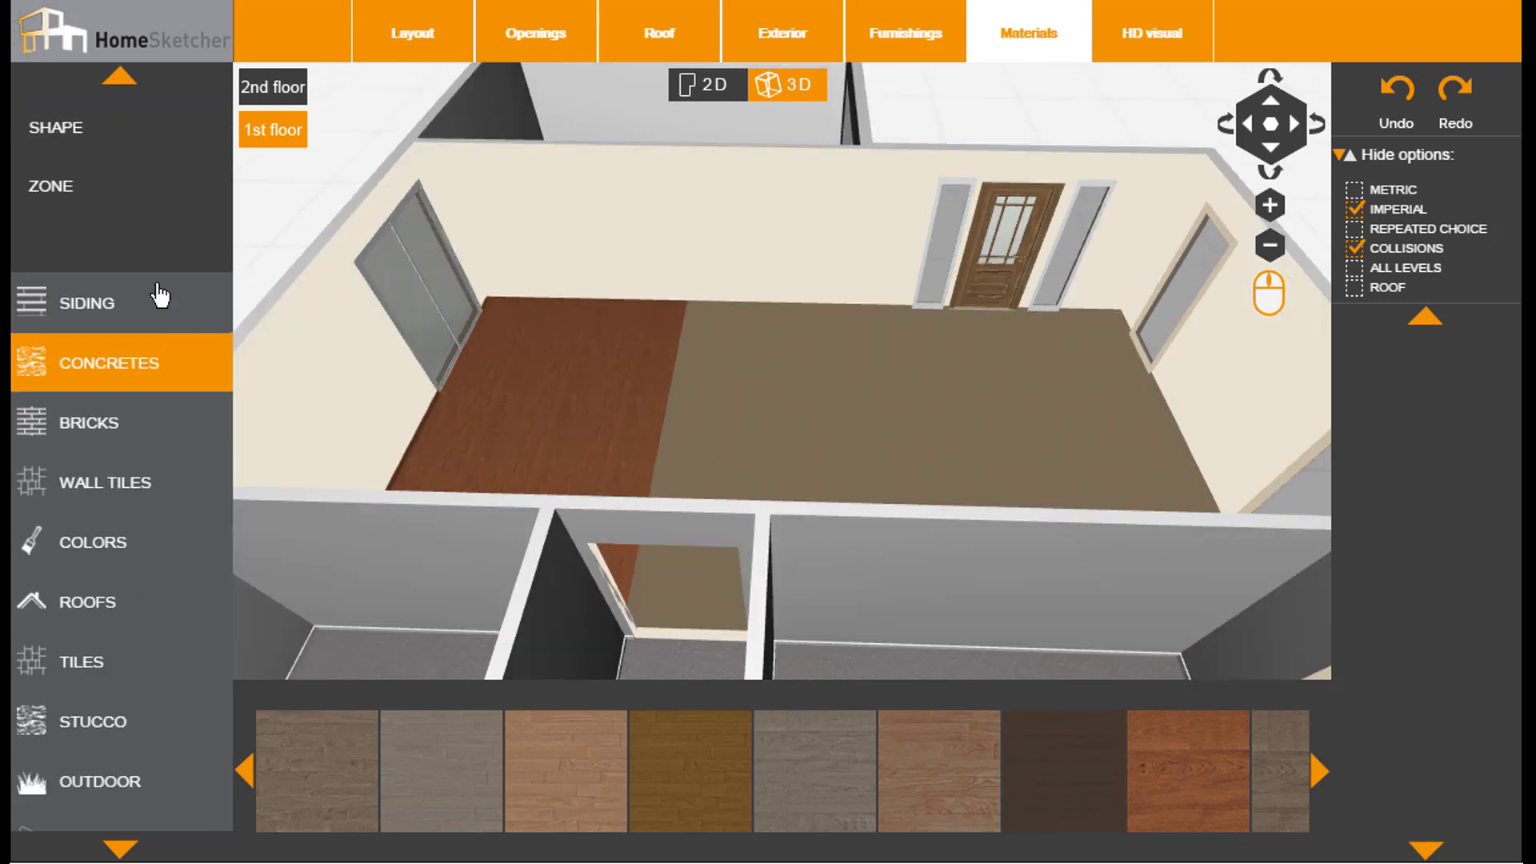
pyautogui.click(86, 192)
pyautogui.click(314, 777)
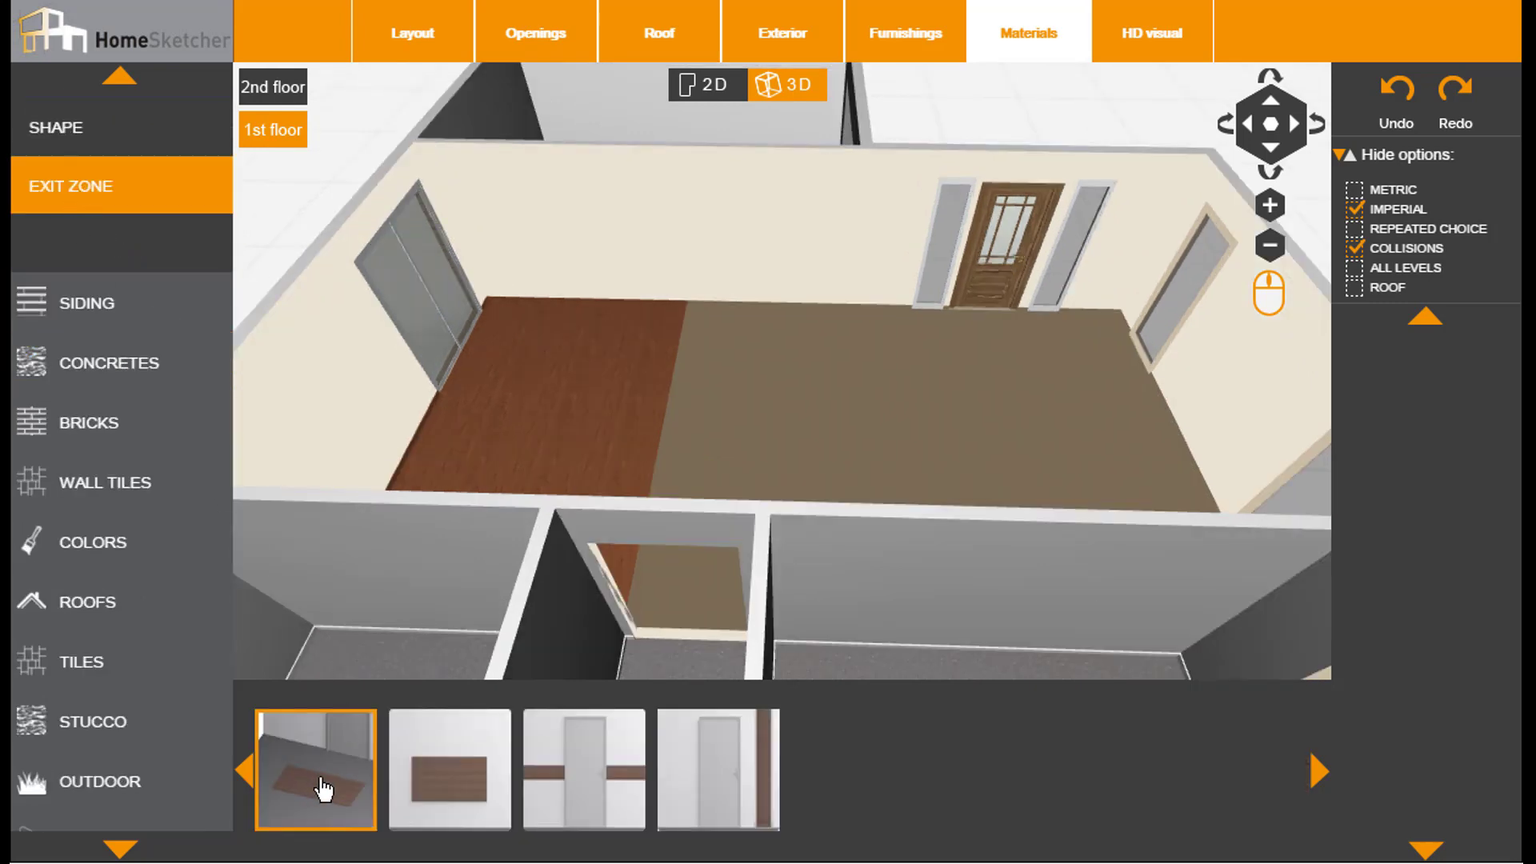
pyautogui.click(987, 339)
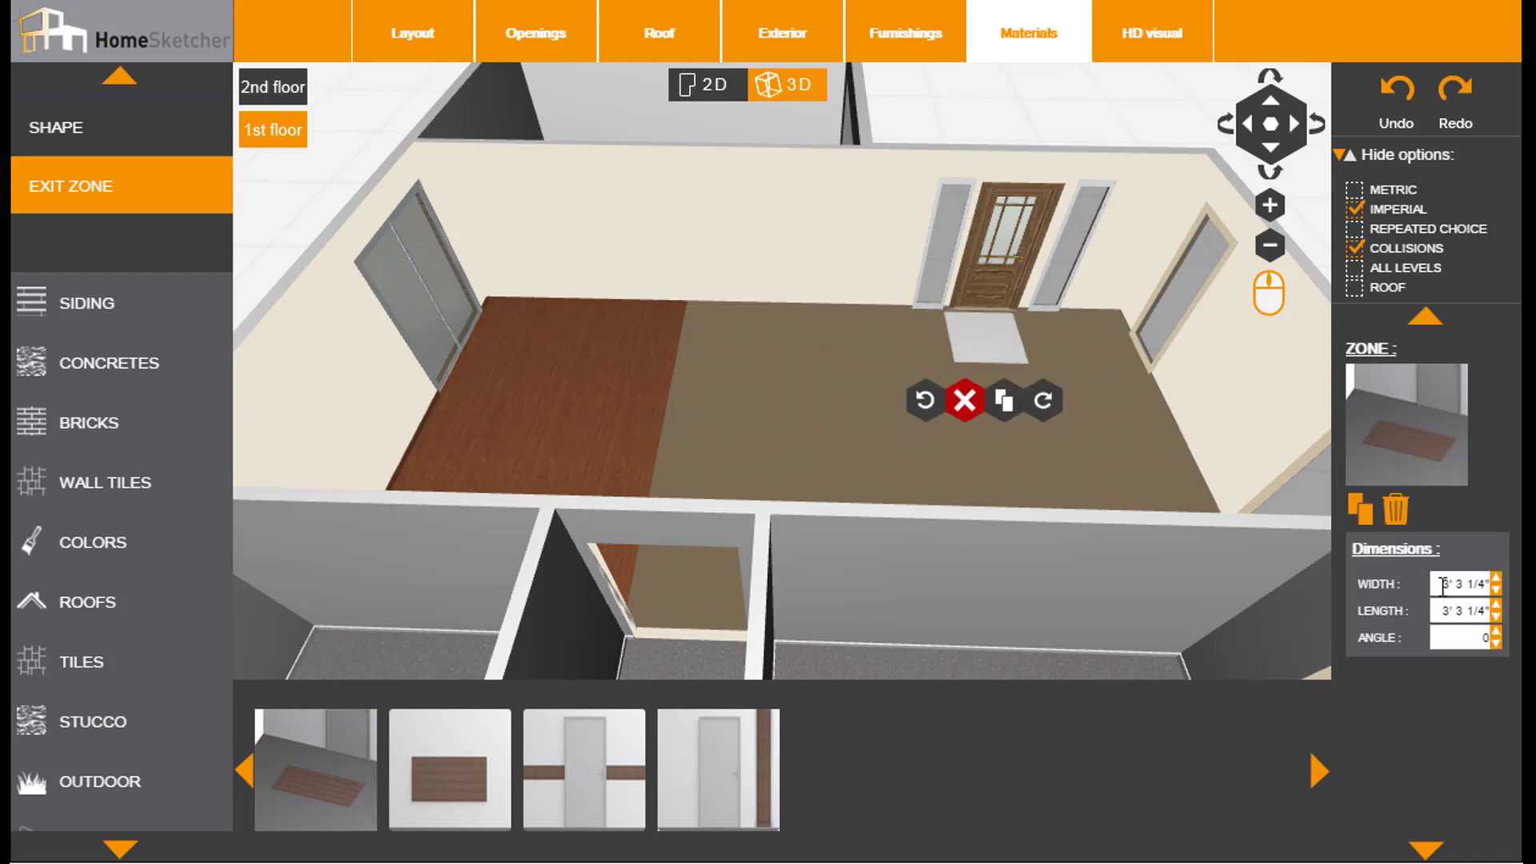
# Set the entry zone's width to 3' 6 1/2" and length to 3' 10 3/4", and align it with the front door.
pyautogui.click(1495, 605)
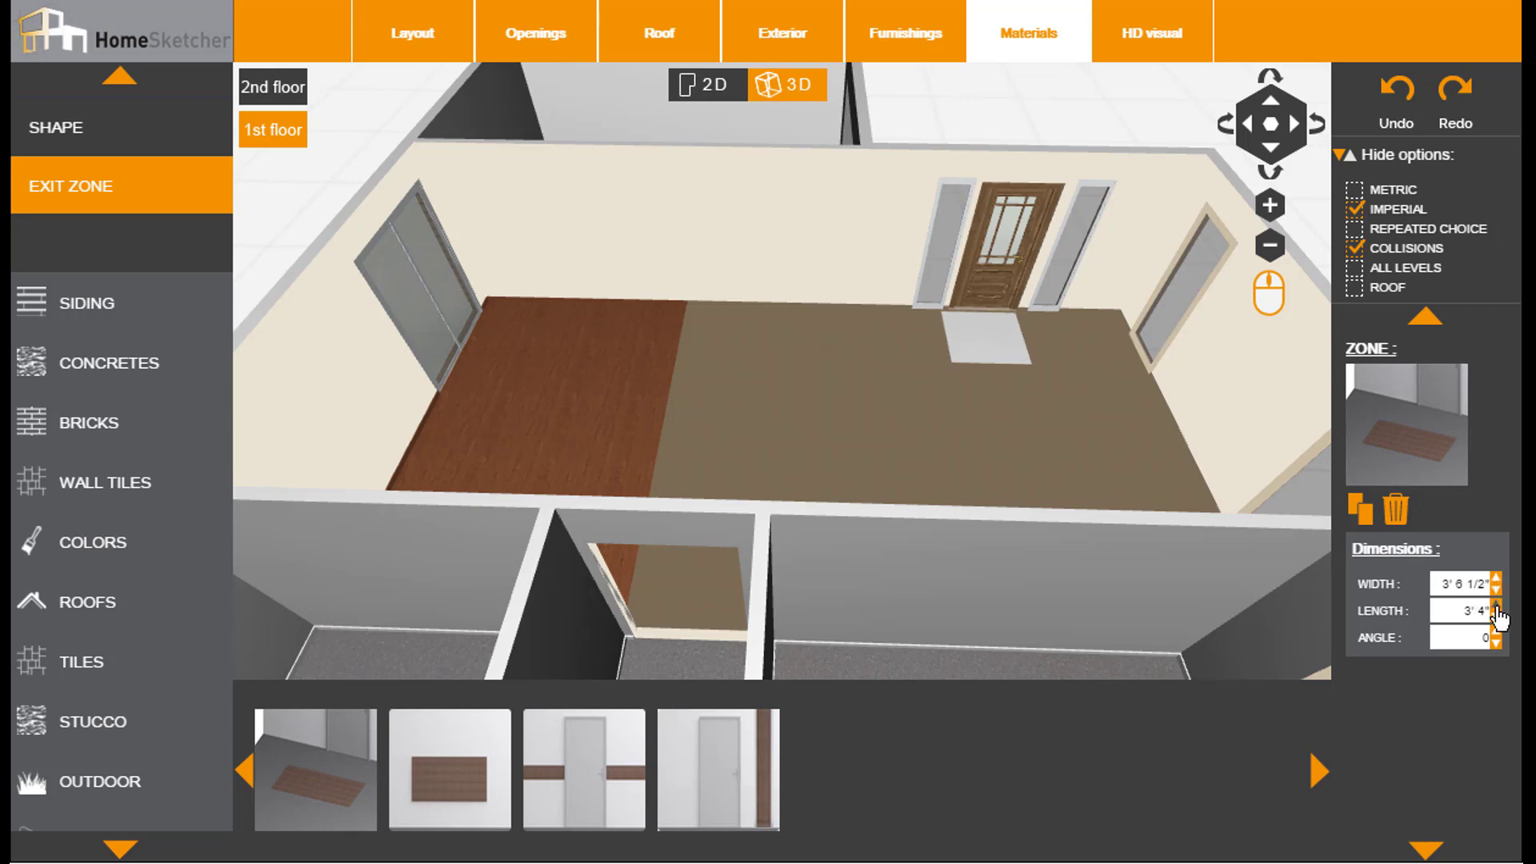
pyautogui.click(961, 352)
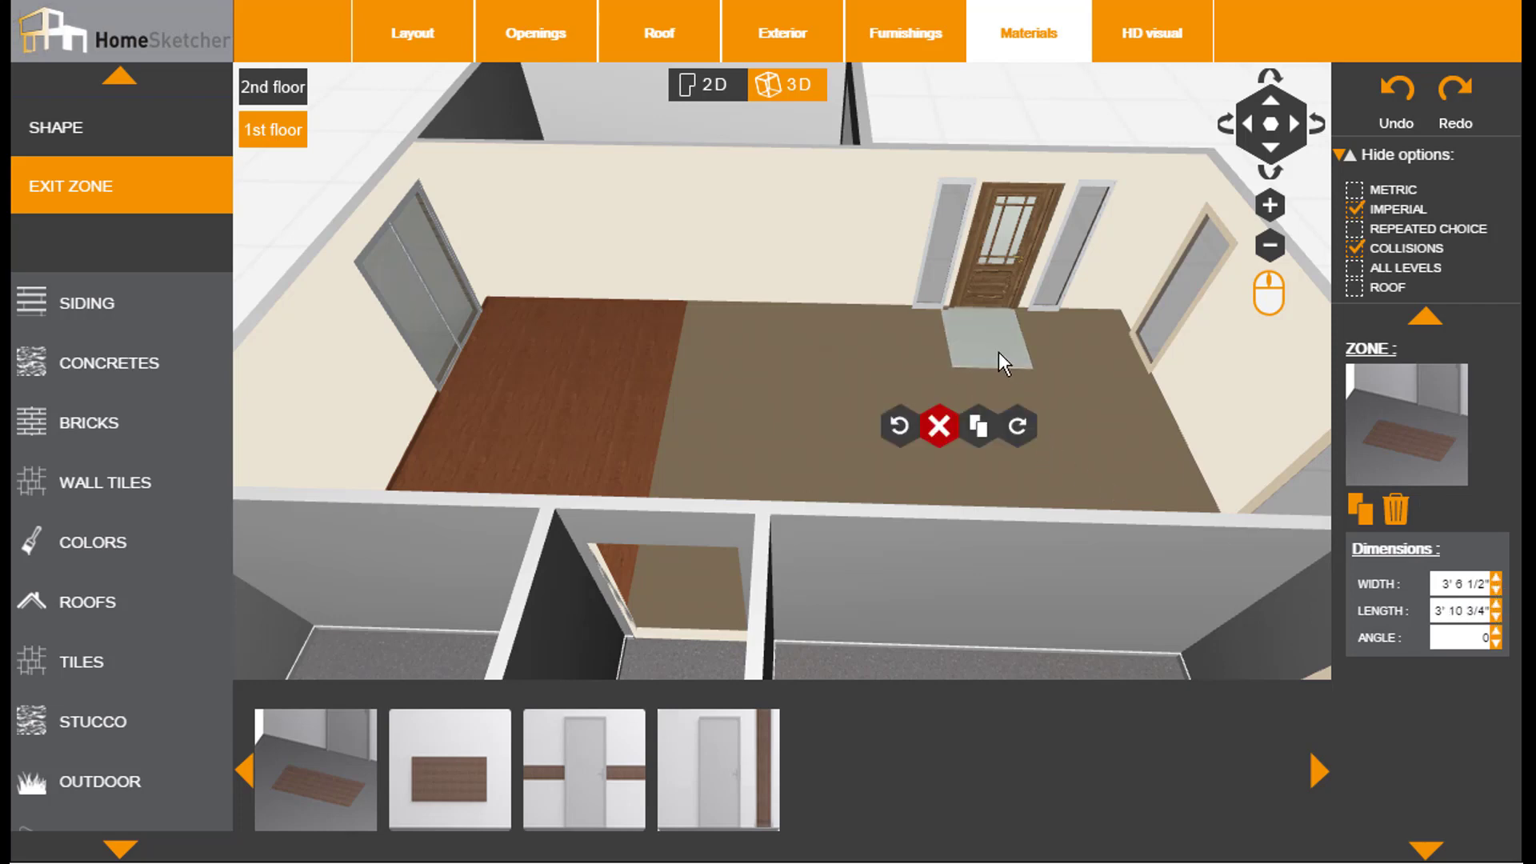
pyautogui.moveTo(999, 352)
pyautogui.mouseDown()
pyautogui.moveTo(1019, 378)
pyautogui.moveTo(1004, 356)
pyautogui.mouseUp()
# Apply the grey-beige Tiling from the interior Beige tiles to the floor zone at the front door.
pyautogui.click(87, 661)
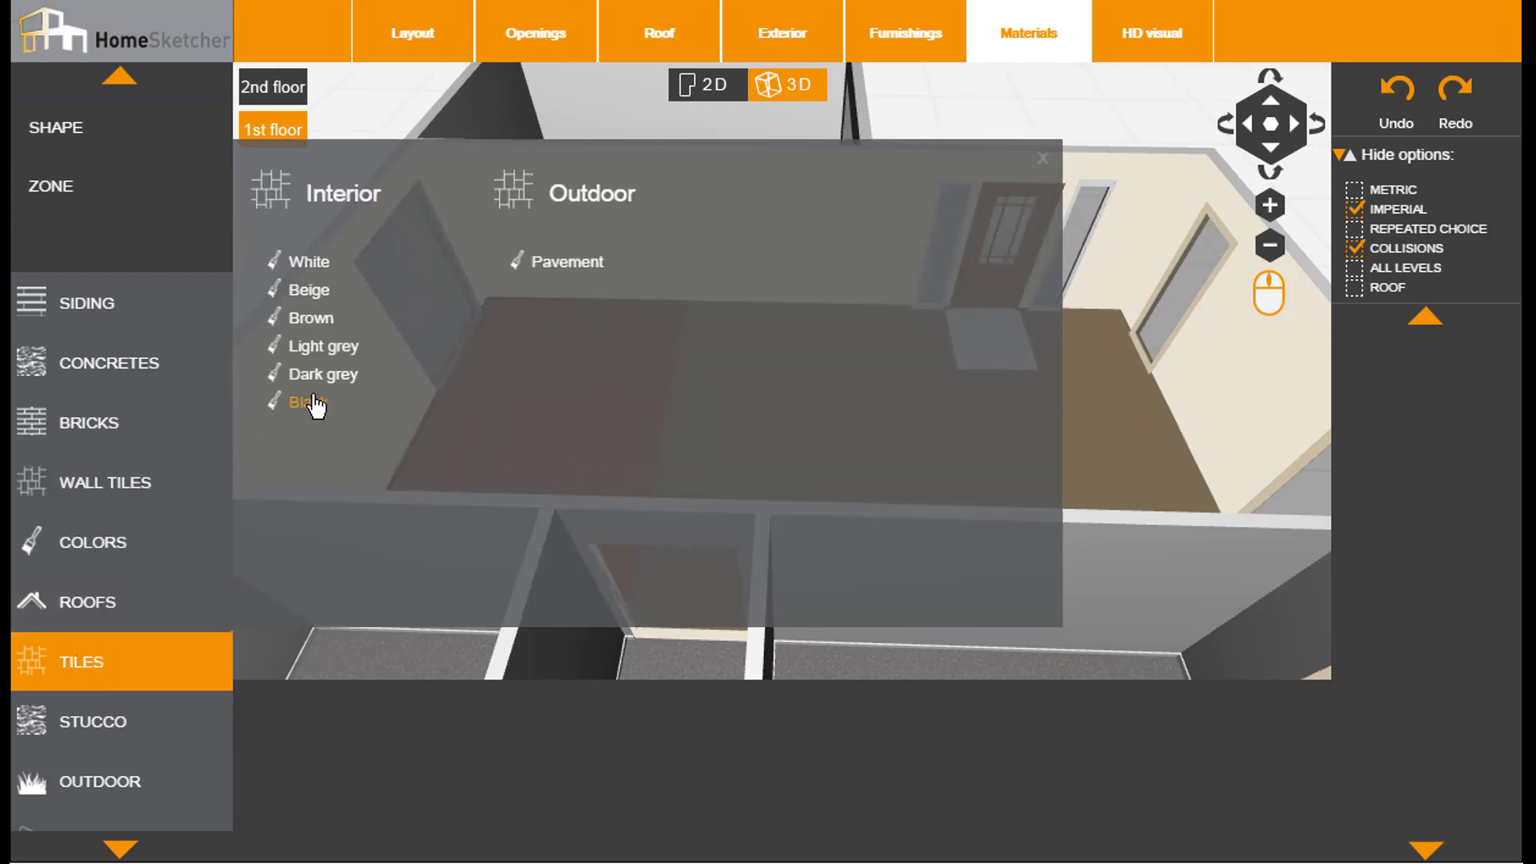
pyautogui.click(320, 296)
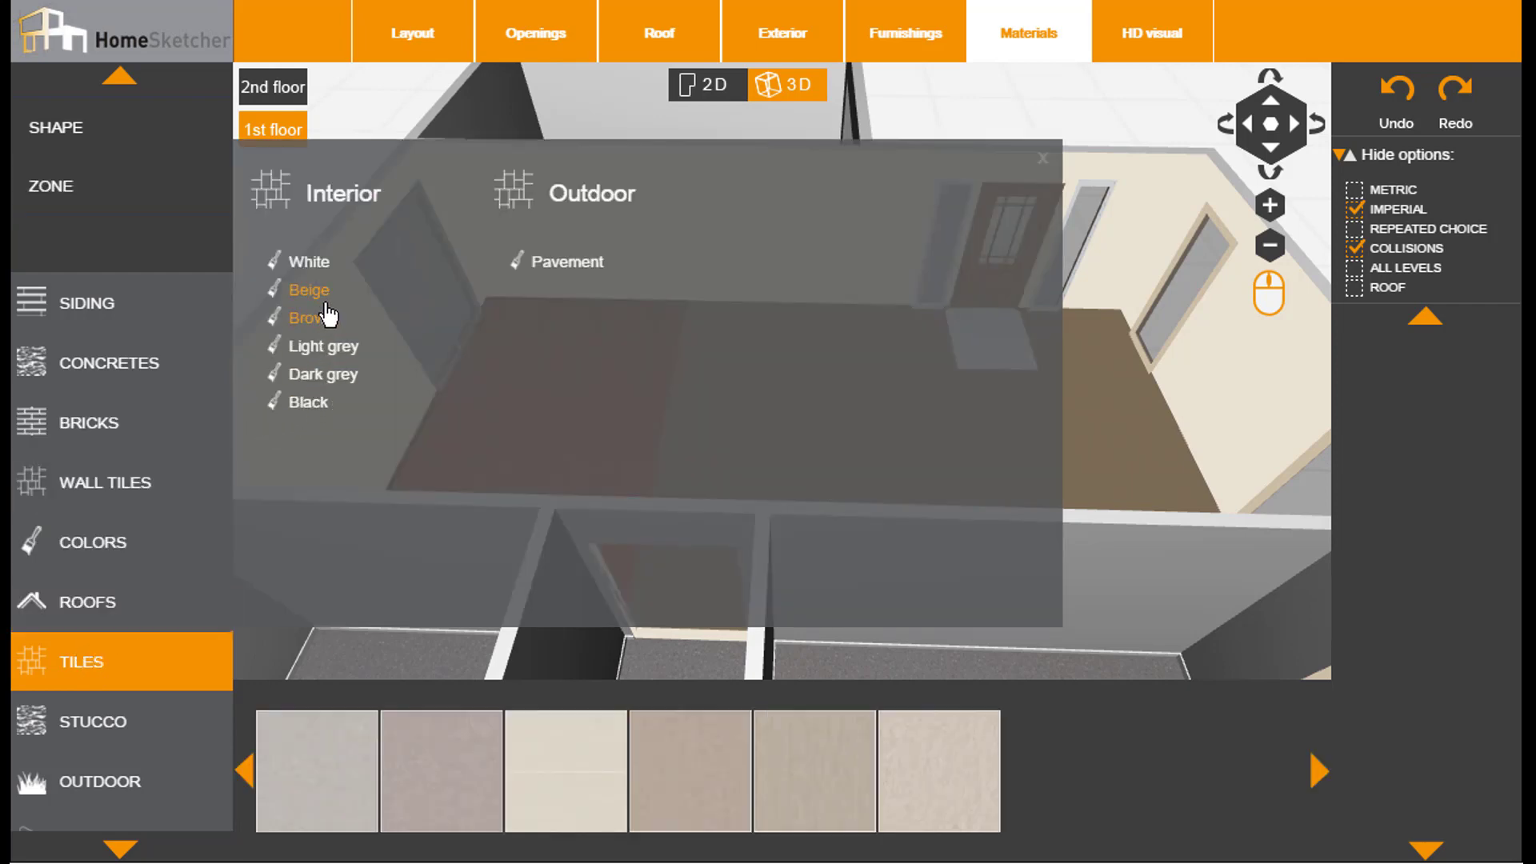
pyautogui.click(815, 771)
pyautogui.click(968, 345)
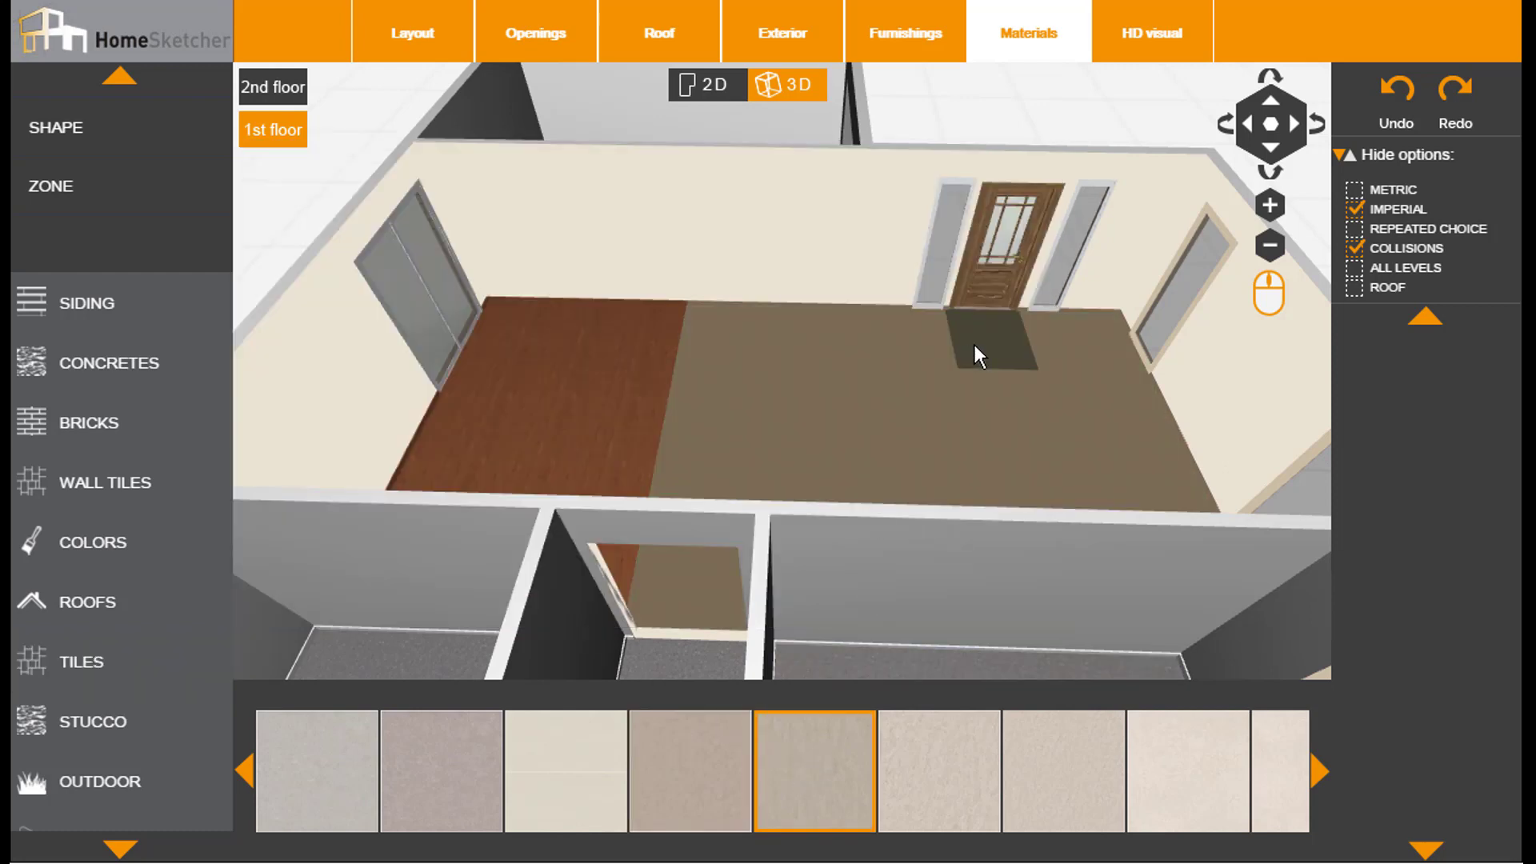
pyautogui.click(940, 408)
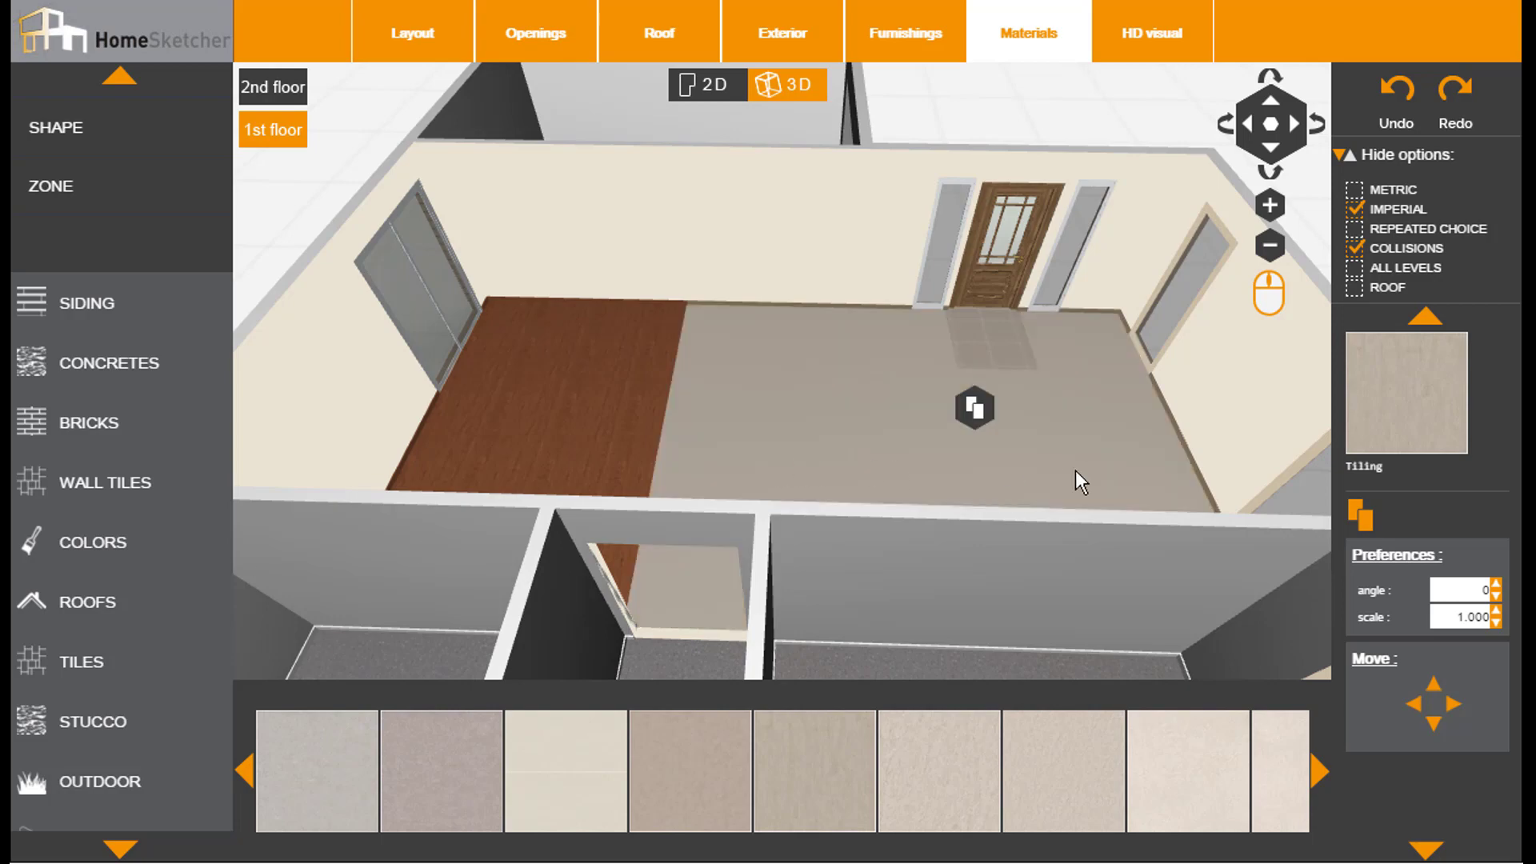
pyautogui.moveTo(1076, 469); pyautogui.dragTo(656, 473)
pyautogui.scroll(-5, 656, 473)
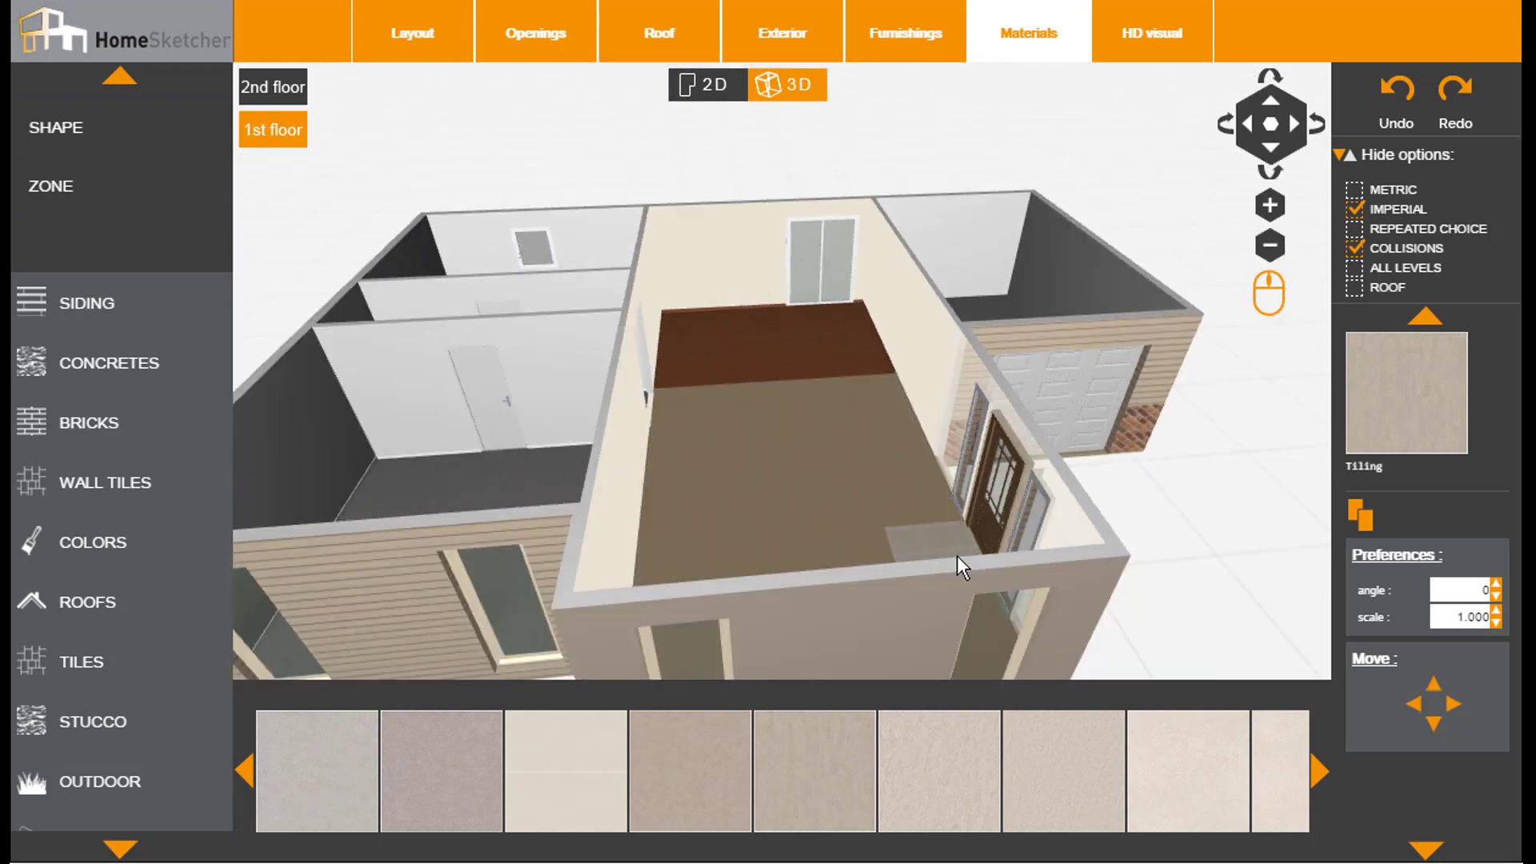
pyautogui.moveTo(957, 555); pyautogui.dragTo(923, 598)
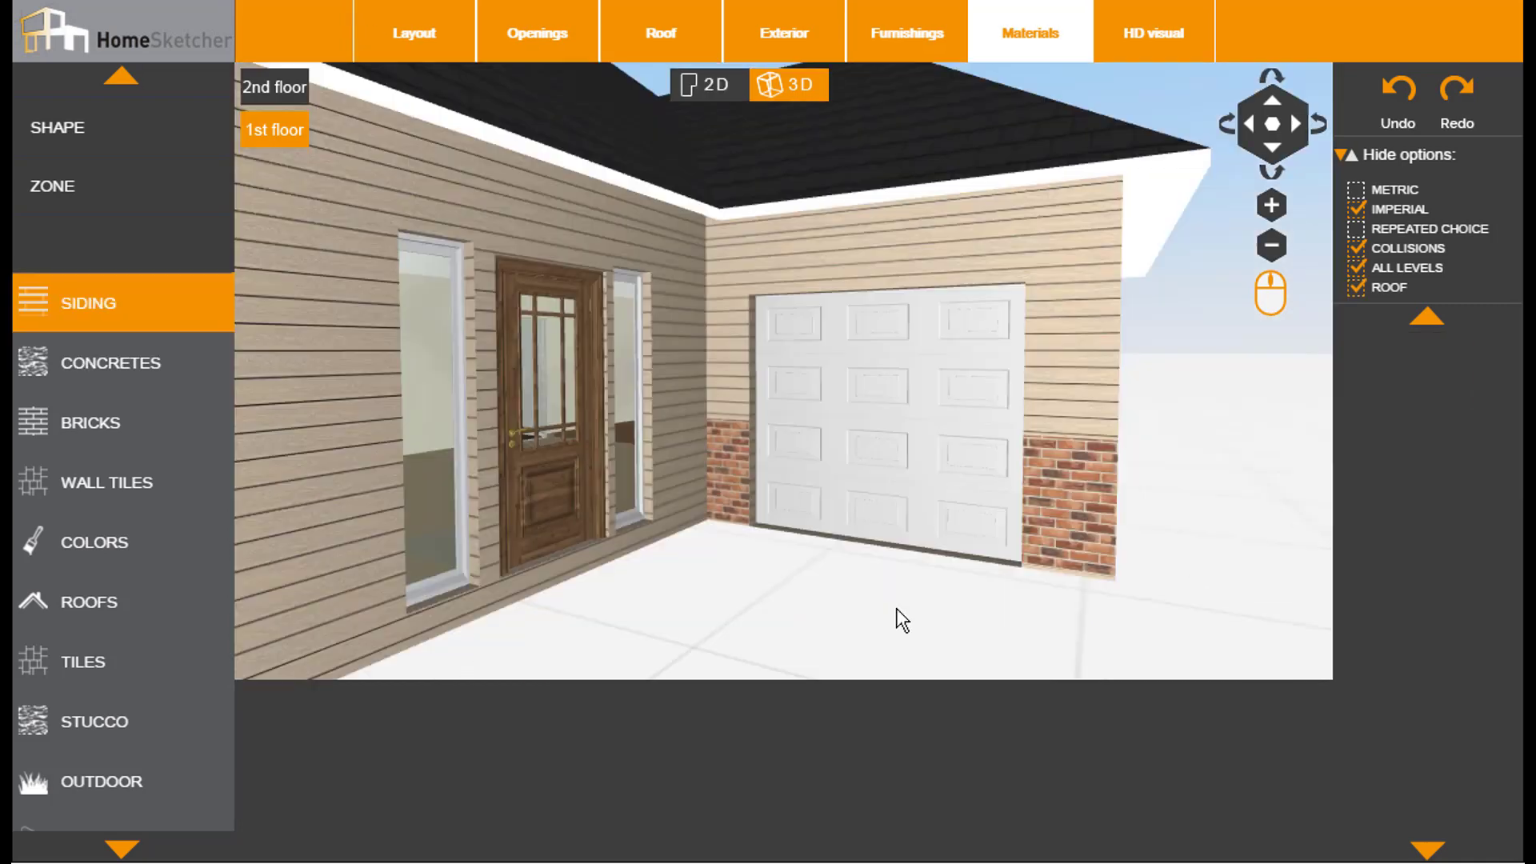
# Set the Multi-tone Reds Brick on the panel at the garage door's outer side to an angle of 38 and a scale of 0.700.
pyautogui.click(1059, 488)
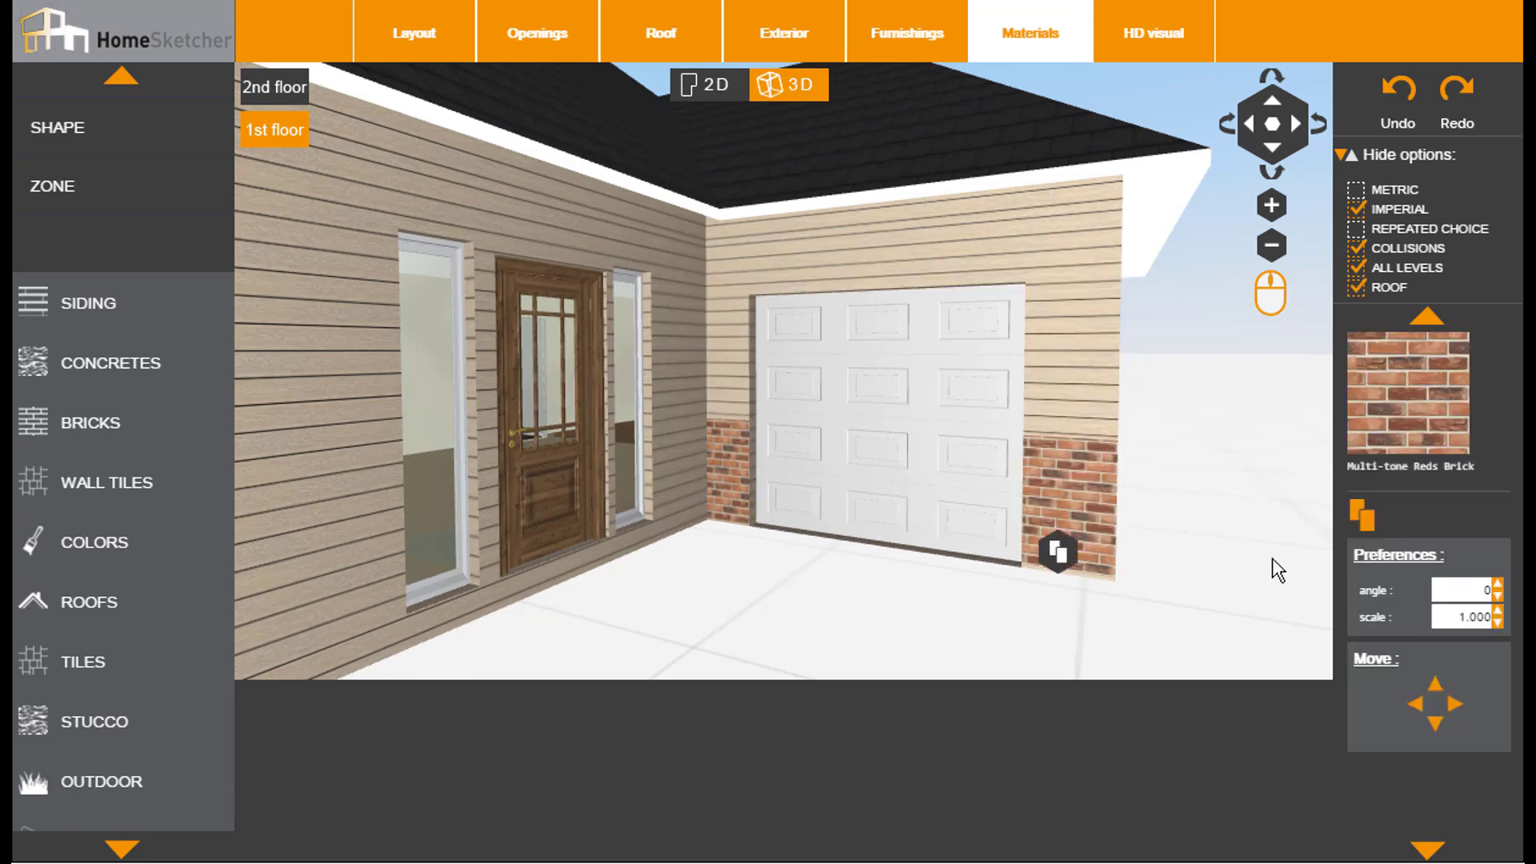
pyautogui.click(1498, 584)
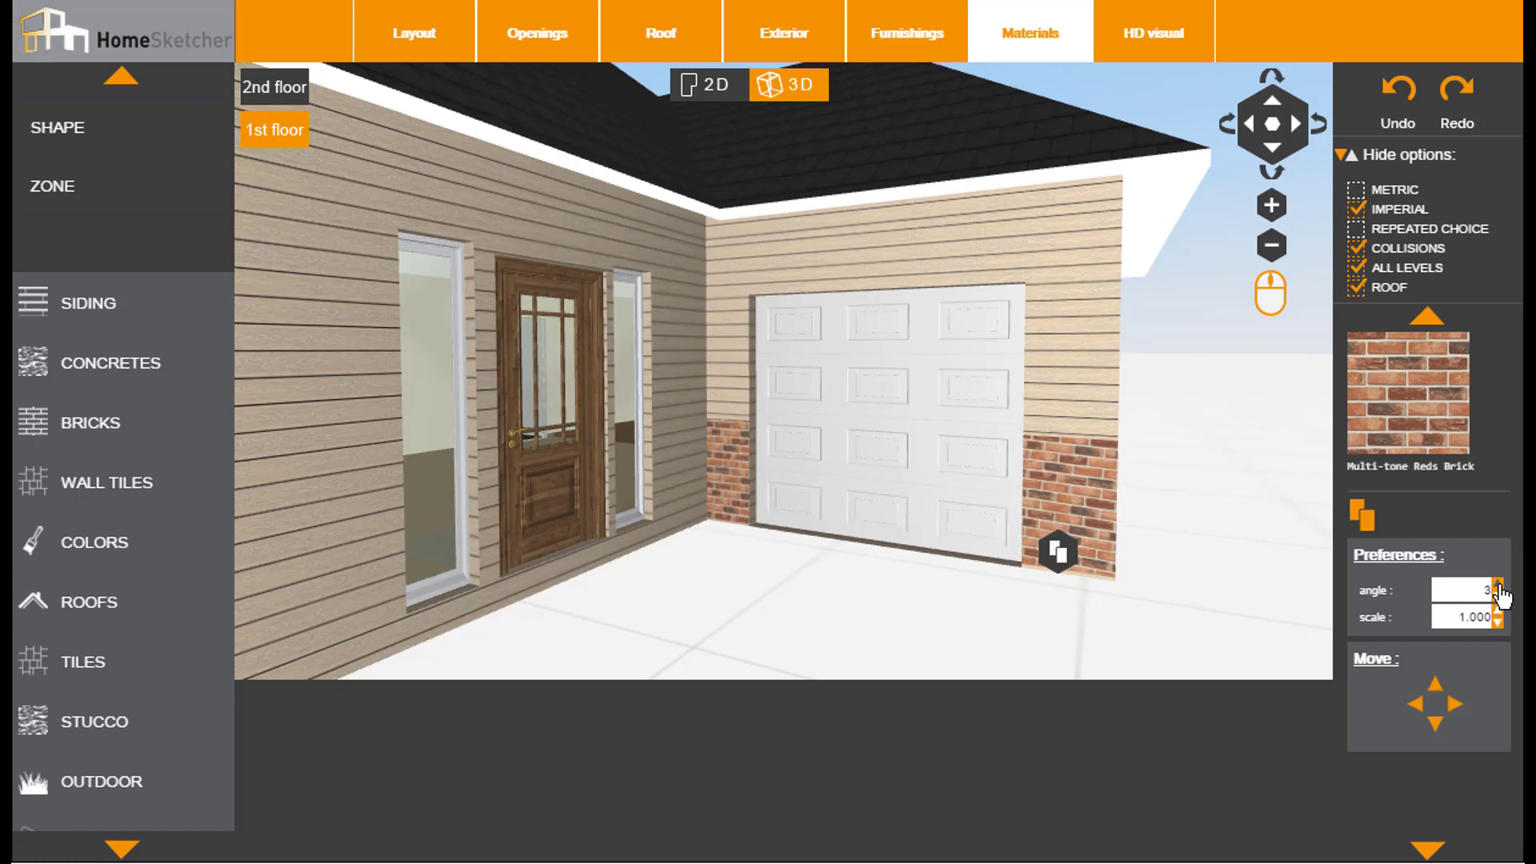
pyautogui.click(1498, 586)
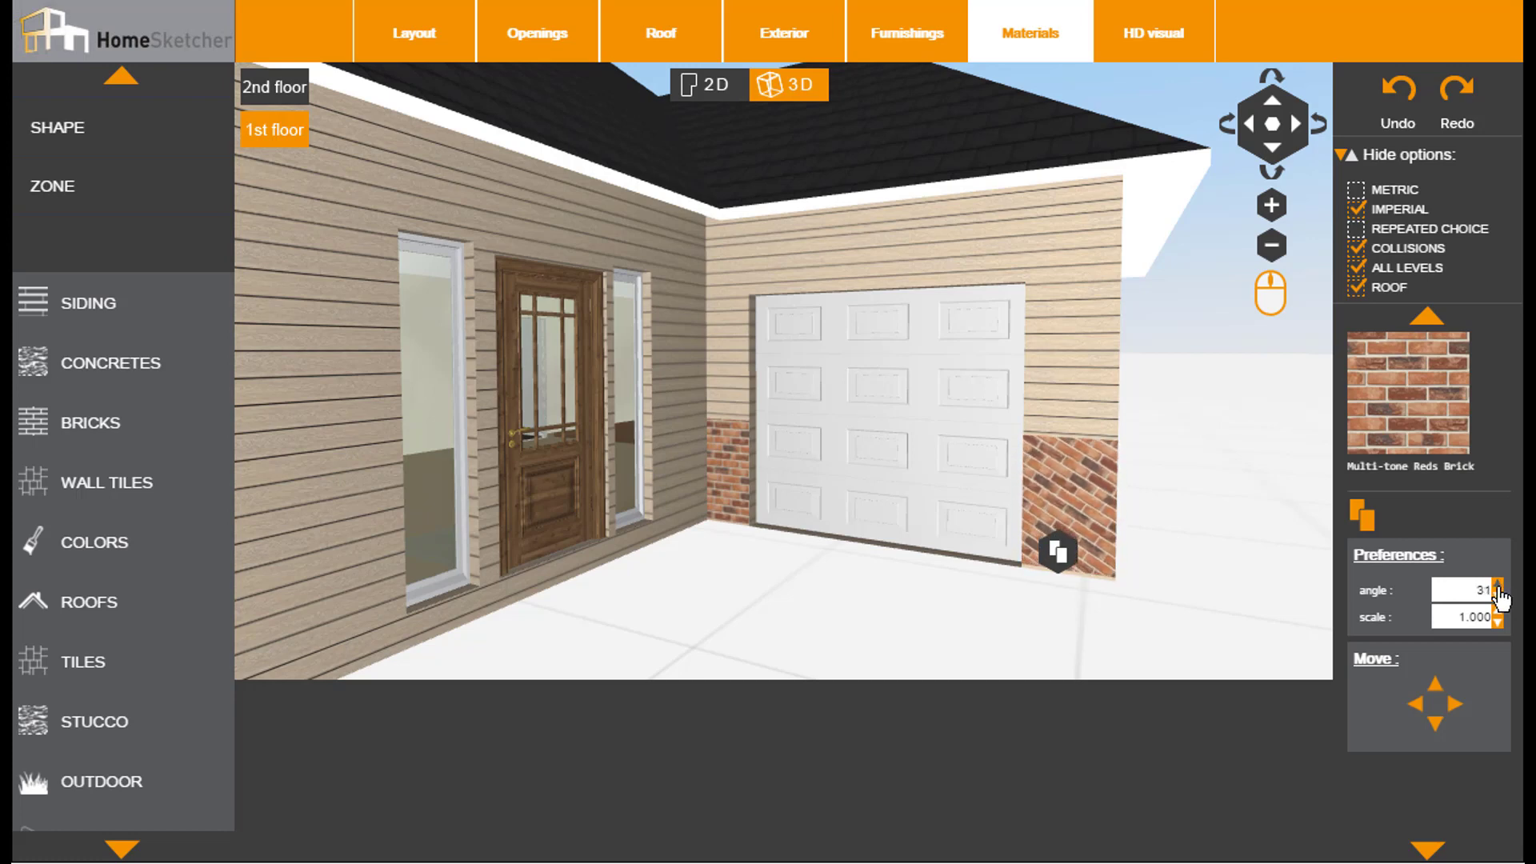
pyautogui.click(1498, 585)
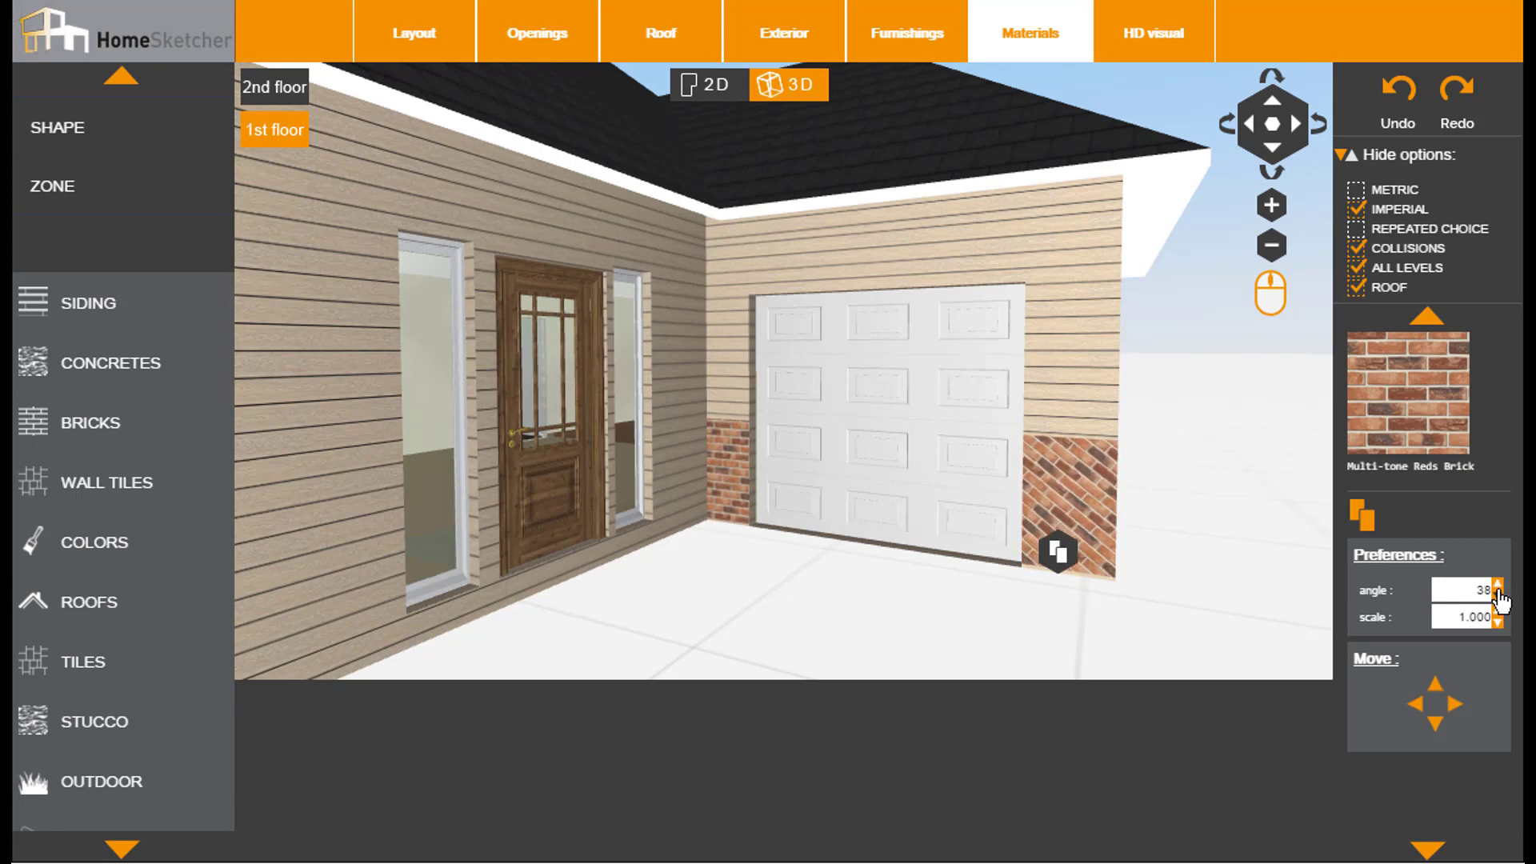
pyautogui.click(1498, 623)
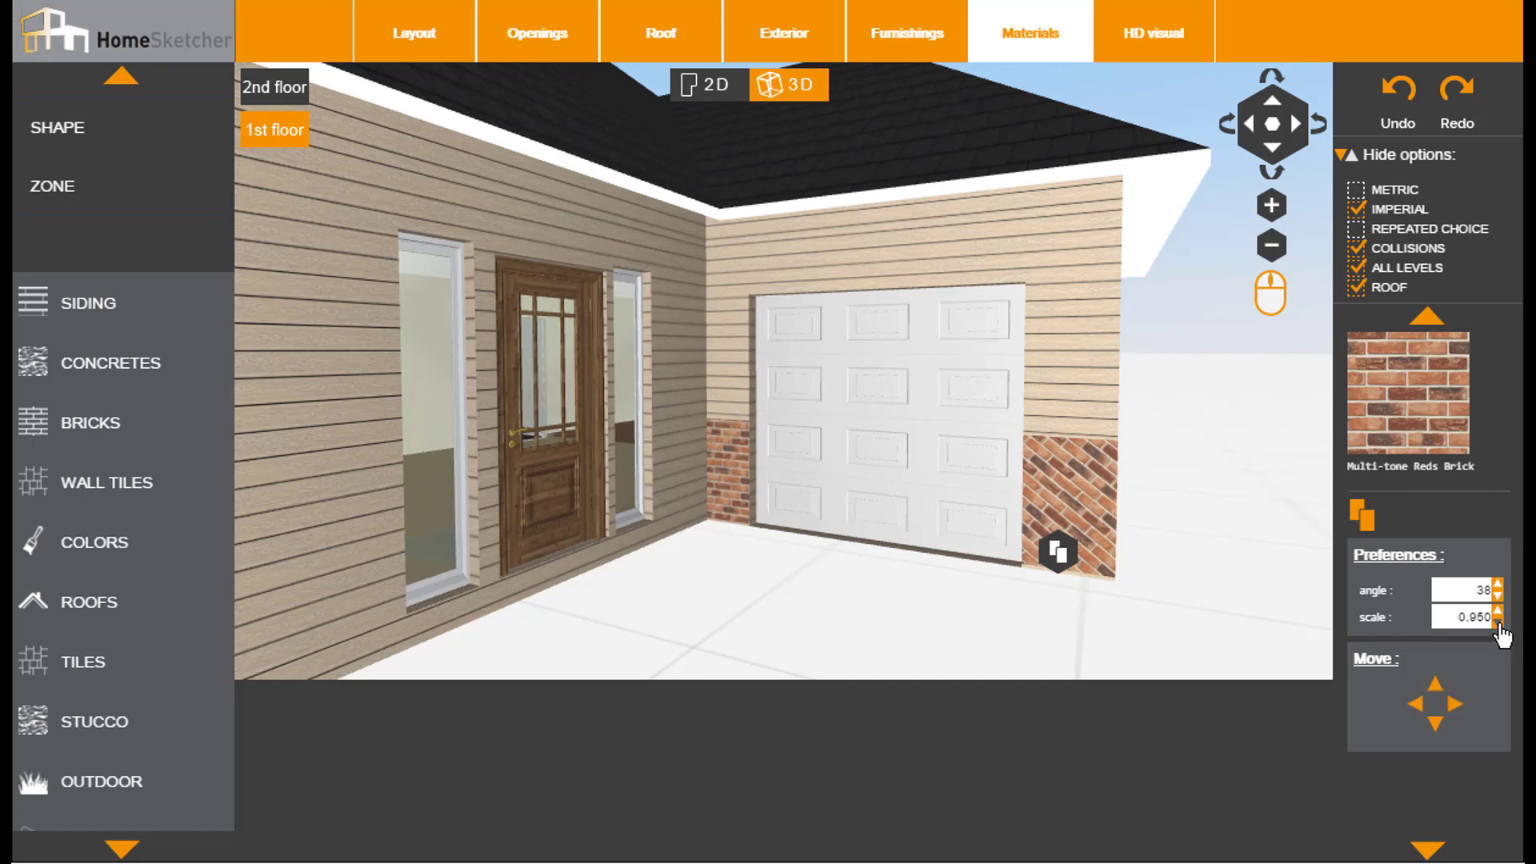
pyautogui.click(1497, 624)
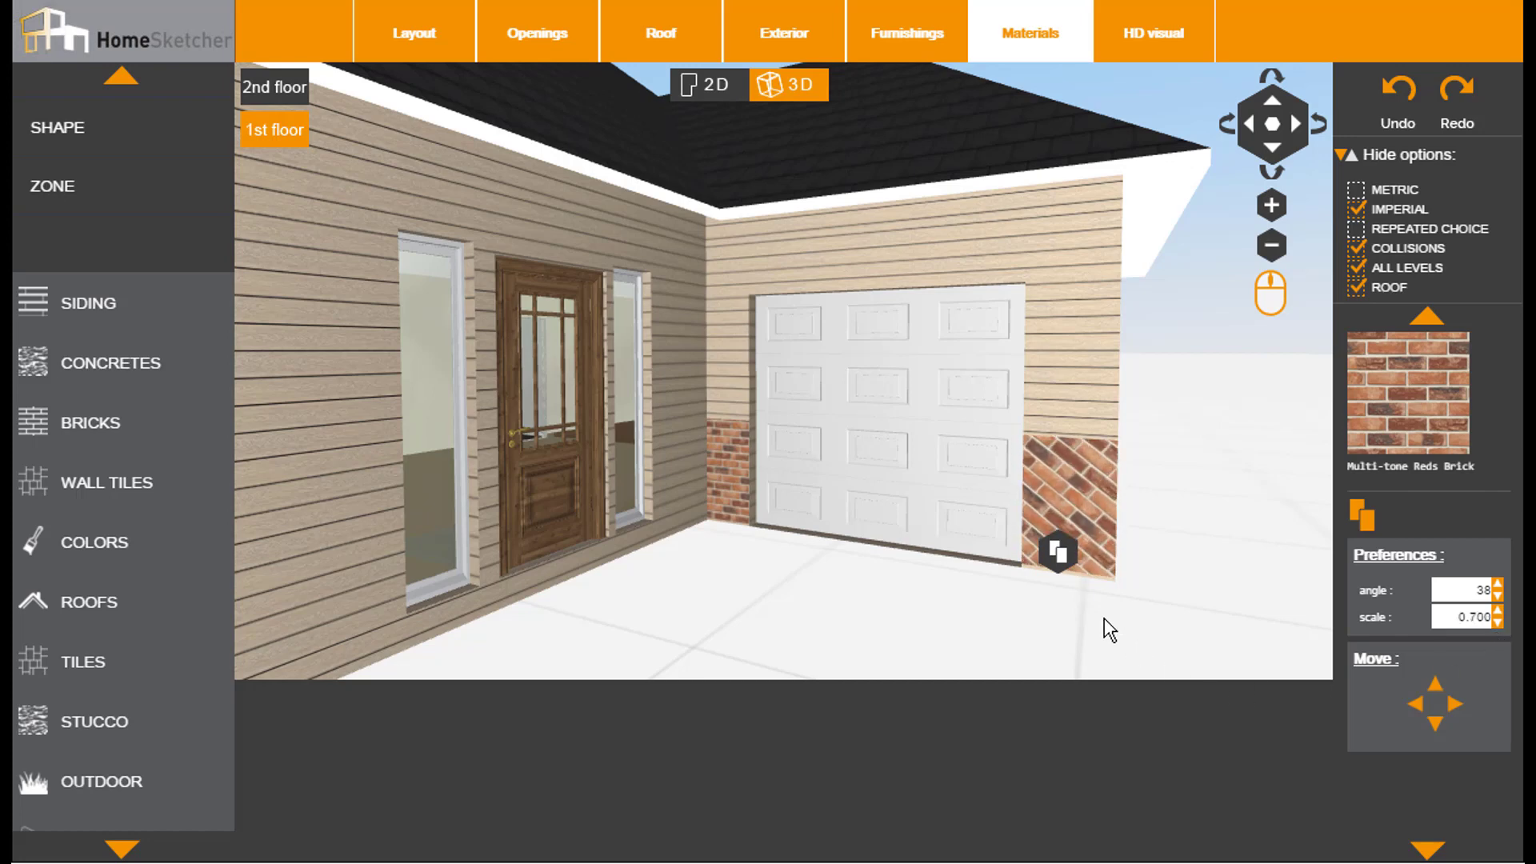
pyautogui.click(1144, 518)
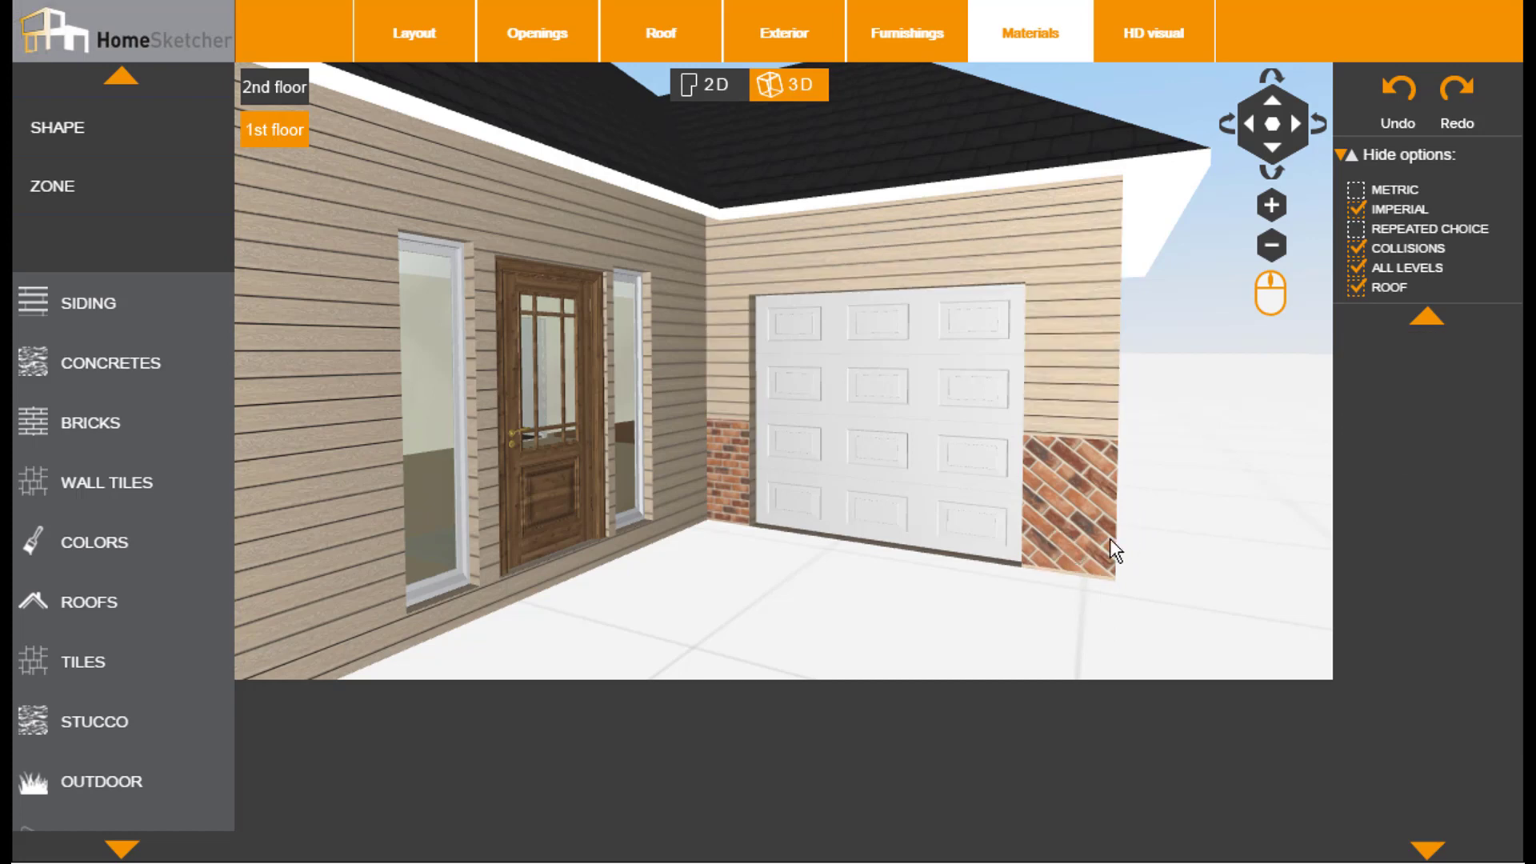
# Copy the angled brick material from the garage door's outer panel to the narrow brick panel between the garage door and the entry wall.
pyautogui.click(1042, 511)
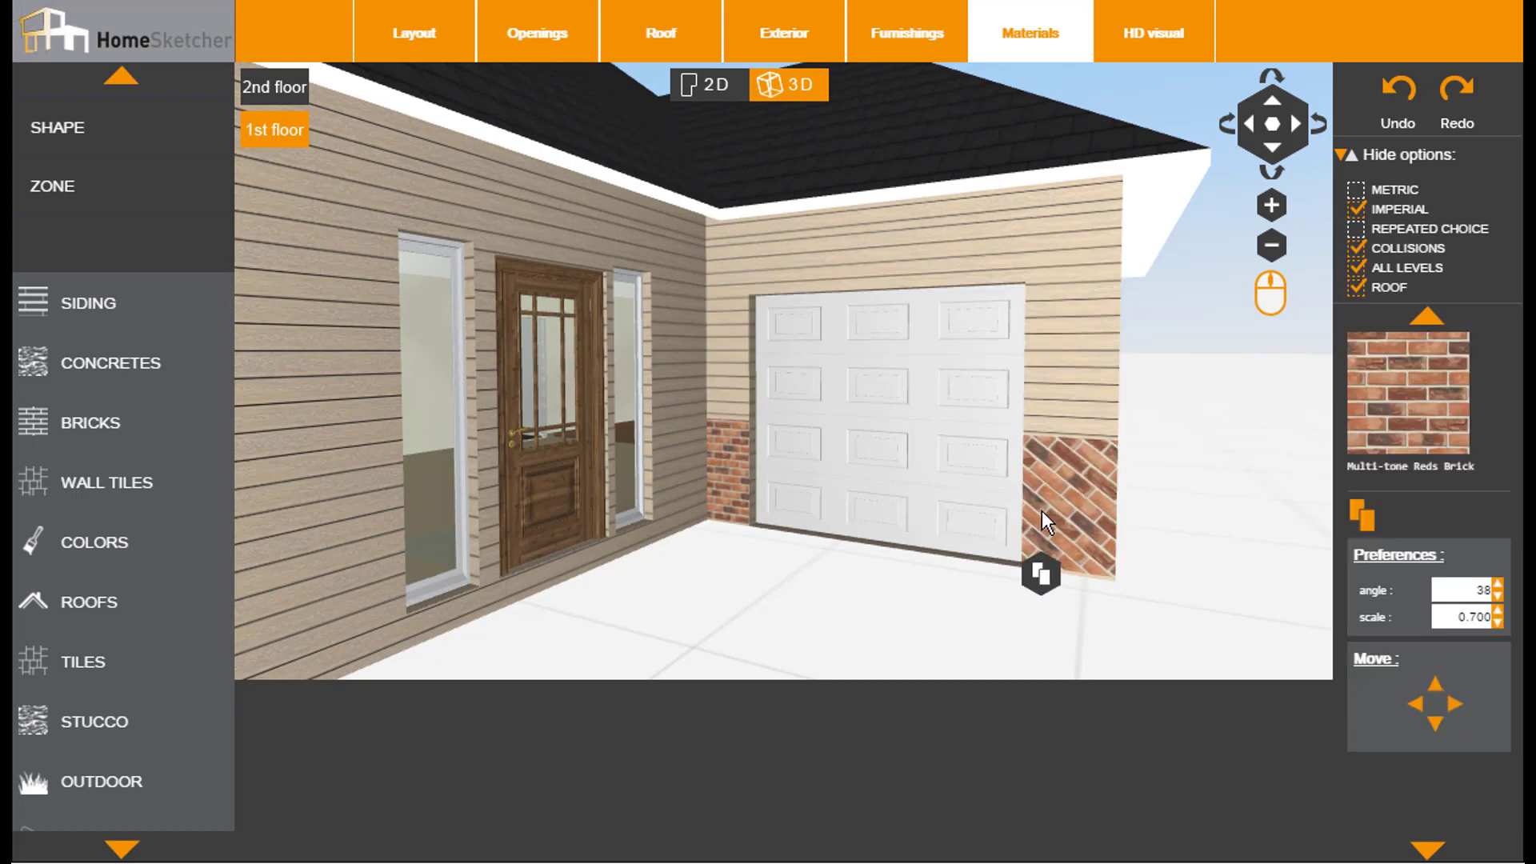
pyautogui.click(718, 482)
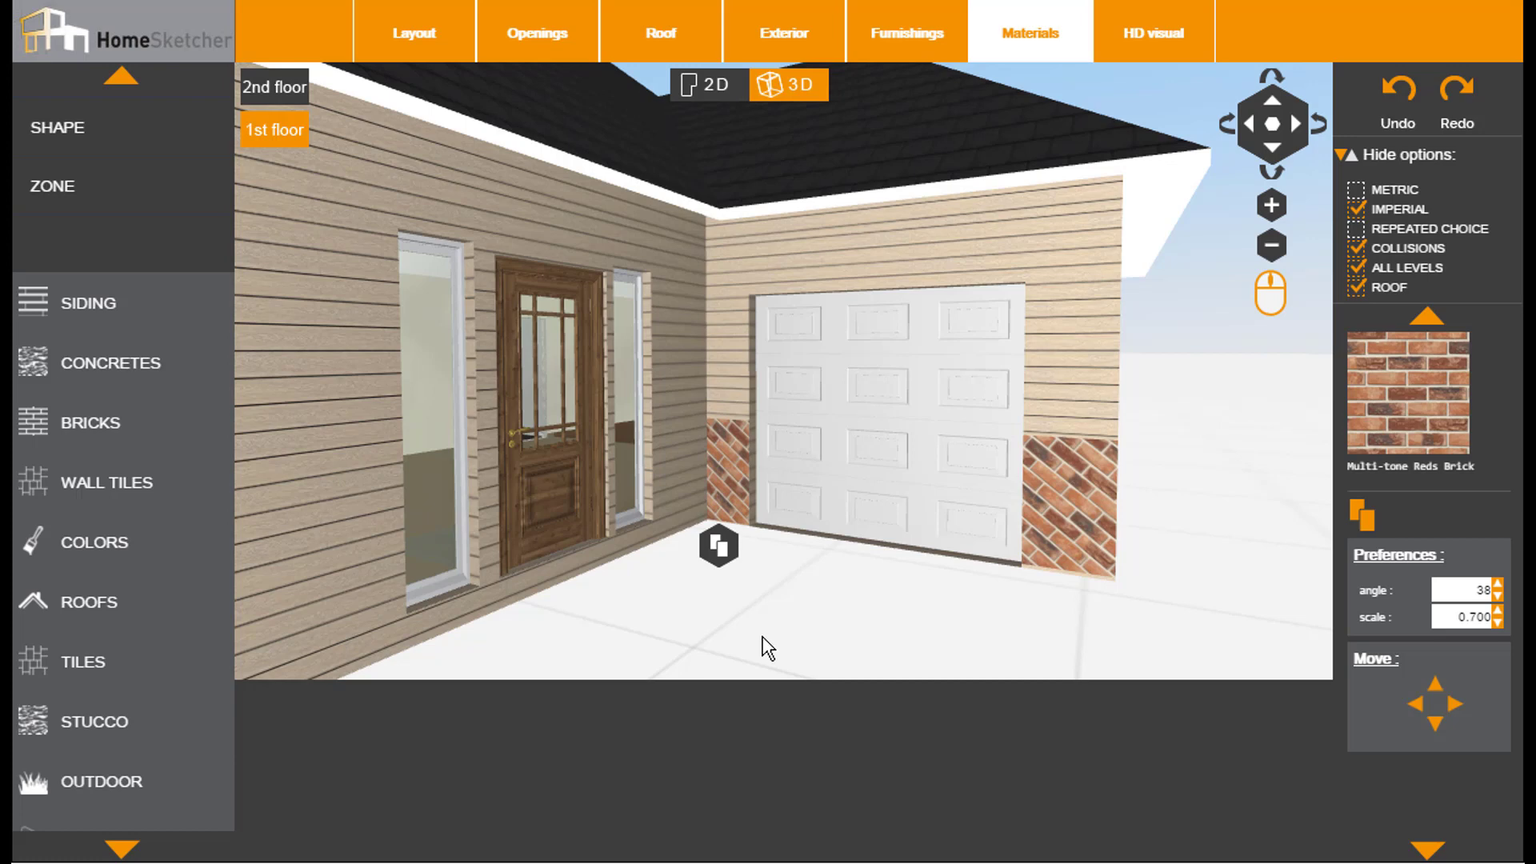
pyautogui.click(768, 648)
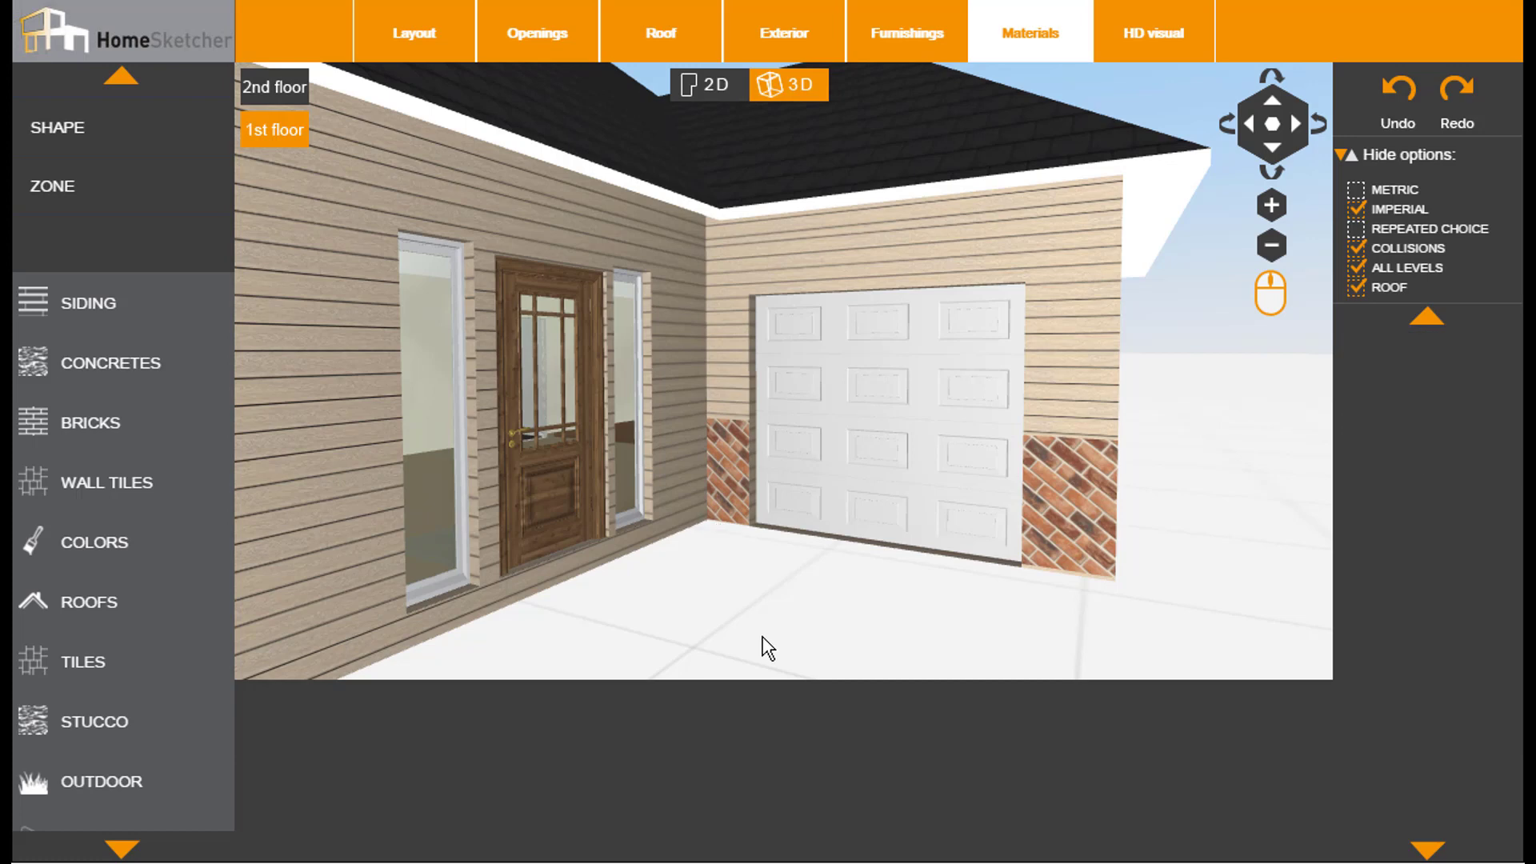